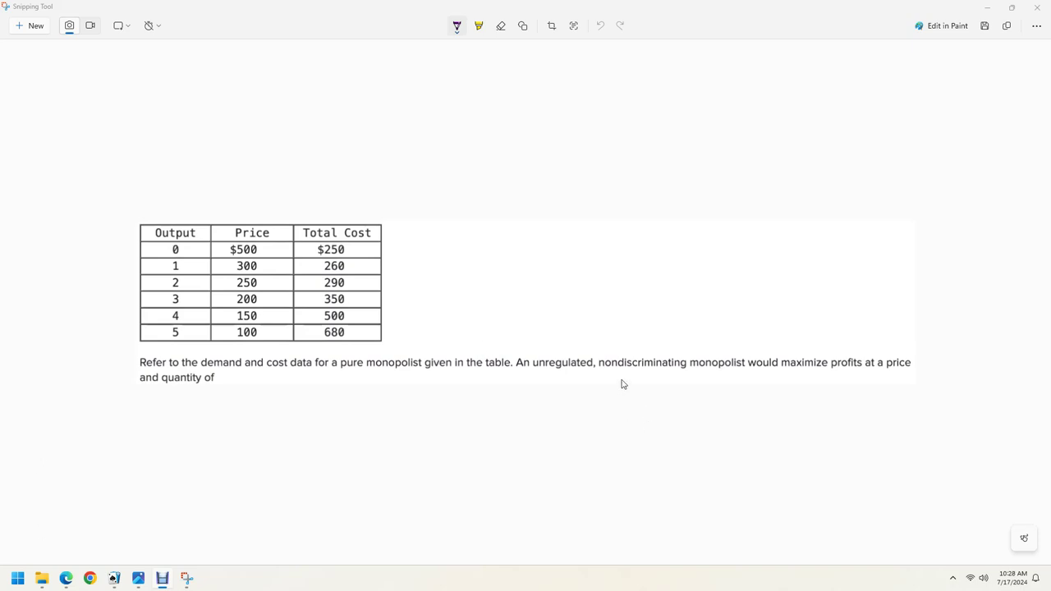
Step: Switch the pen to dark purple, underline 'monopolist' and 'unregulated', and write MR=MC beside the table
{"action": "left_click", "coordinate": [457, 27]}
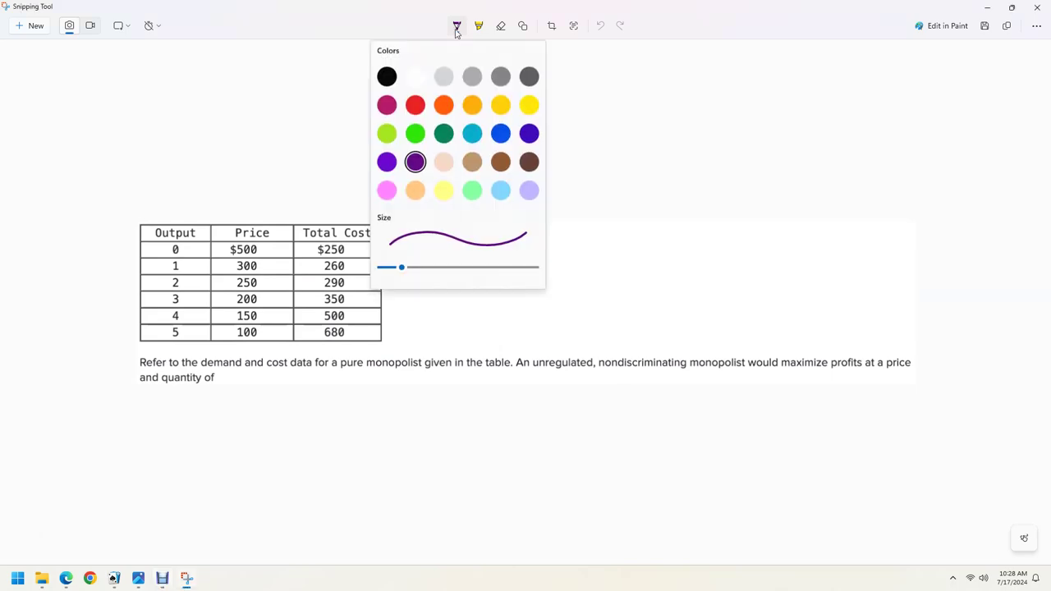
{"action": "left_click", "coordinate": [415, 161]}
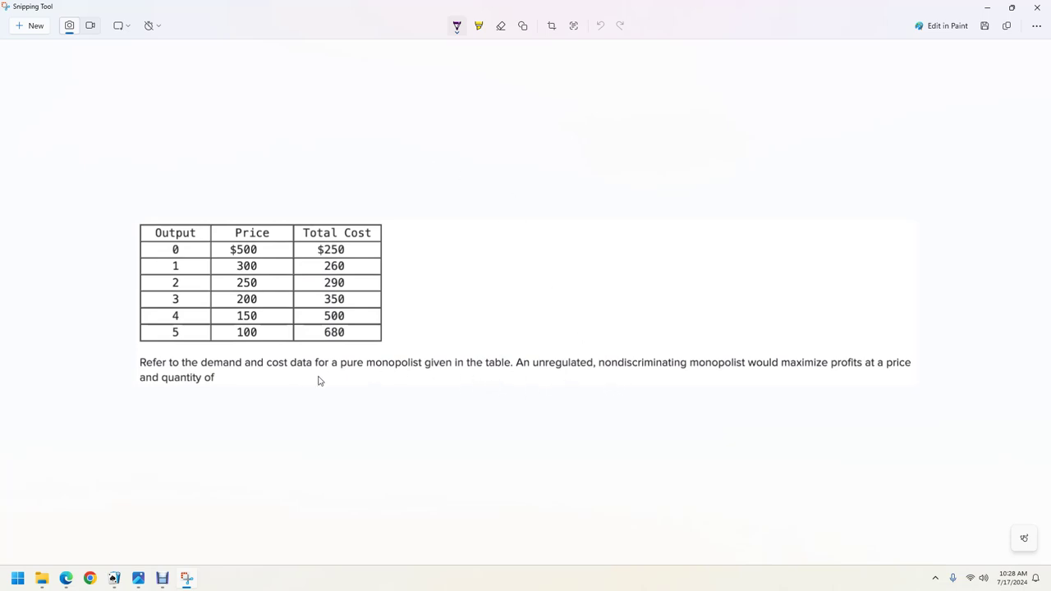
{"action": "left_click_drag", "start_coordinate": [367, 371], "coordinate": [421, 371]}
{"action": "left_click_drag", "start_coordinate": [533, 376], "coordinate": [746, 374]}
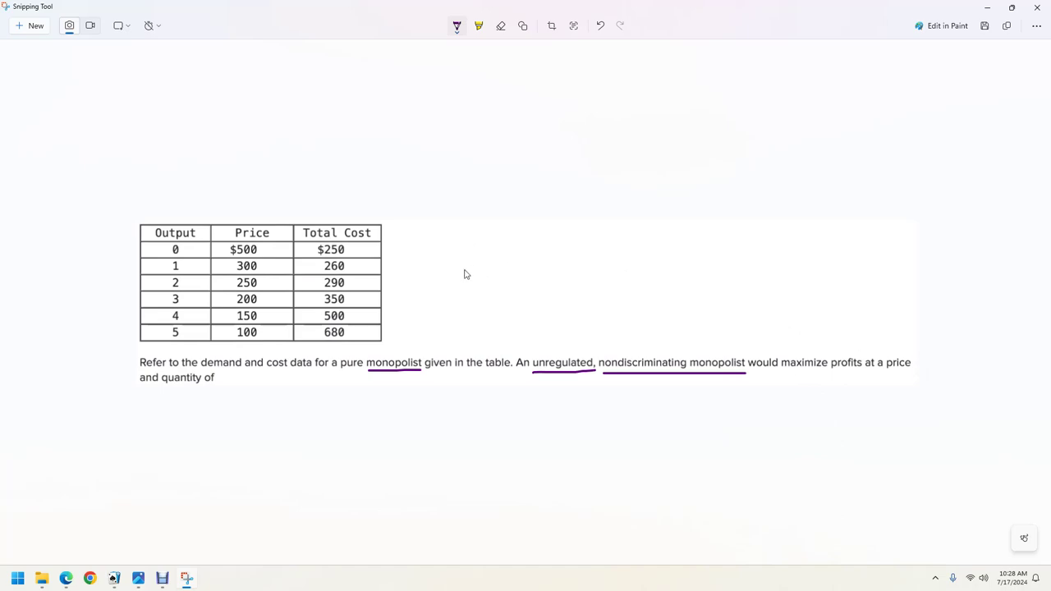
{"action": "mouse_move", "coordinate": [460, 271]}
{"action": "left_mouse_down"}
{"action": "mouse_move", "coordinate": [462, 247]}
{"action": "mouse_move", "coordinate": [483, 271]}
{"action": "mouse_move", "coordinate": [490, 256]}
{"action": "mouse_move", "coordinate": [506, 269]}
{"action": "mouse_move", "coordinate": [527, 256]}
{"action": "mouse_move", "coordinate": [566, 272]}
{"action": "left_mouse_up"}
Step: Handwrite MR>MC, Never MR<MC and the formula MR=ΔTR/ΔQ beside the table
{"action": "mouse_move", "coordinate": [460, 310]}
{"action": "left_mouse_down"}
{"action": "mouse_move", "coordinate": [523, 304]}
{"action": "mouse_move", "coordinate": [518, 313]}
{"action": "mouse_move", "coordinate": [553, 300]}
{"action": "mouse_move", "coordinate": [573, 312]}
{"action": "mouse_move", "coordinate": [633, 274]}
{"action": "mouse_move", "coordinate": [647, 294]}
{"action": "mouse_move", "coordinate": [661, 279]}
{"action": "mouse_move", "coordinate": [673, 295]}
{"action": "mouse_move", "coordinate": [686, 279]}
{"action": "mouse_move", "coordinate": [739, 295]}
{"action": "mouse_move", "coordinate": [758, 276]}
{"action": "mouse_move", "coordinate": [764, 294]}
{"action": "mouse_move", "coordinate": [767, 280]}
{"action": "mouse_move", "coordinate": [824, 300]}
{"action": "left_mouse_up"}
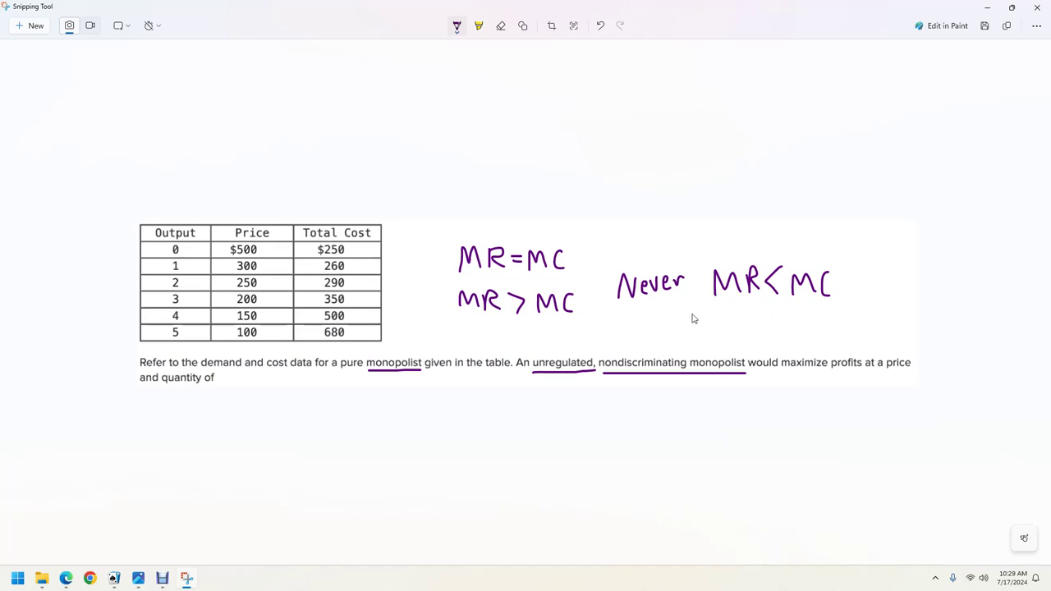
{"action": "mouse_move", "coordinate": [628, 340]}
{"action": "left_mouse_down"}
{"action": "mouse_move", "coordinate": [671, 341]}
{"action": "mouse_move", "coordinate": [718, 311]}
{"action": "left_mouse_up"}
{"action": "mouse_move", "coordinate": [712, 312]}
{"action": "left_mouse_down"}
{"action": "mouse_move", "coordinate": [713, 325]}
{"action": "mouse_move", "coordinate": [728, 326]}
{"action": "mouse_move", "coordinate": [716, 332]}
{"action": "mouse_move", "coordinate": [729, 332]}
{"action": "mouse_move", "coordinate": [700, 349]}
{"action": "left_mouse_up"}
{"action": "mouse_move", "coordinate": [704, 336]}
{"action": "left_mouse_down"}
{"action": "mouse_move", "coordinate": [714, 350]}
{"action": "mouse_move", "coordinate": [721, 334]}
{"action": "mouse_move", "coordinate": [730, 351]}
{"action": "left_mouse_up"}
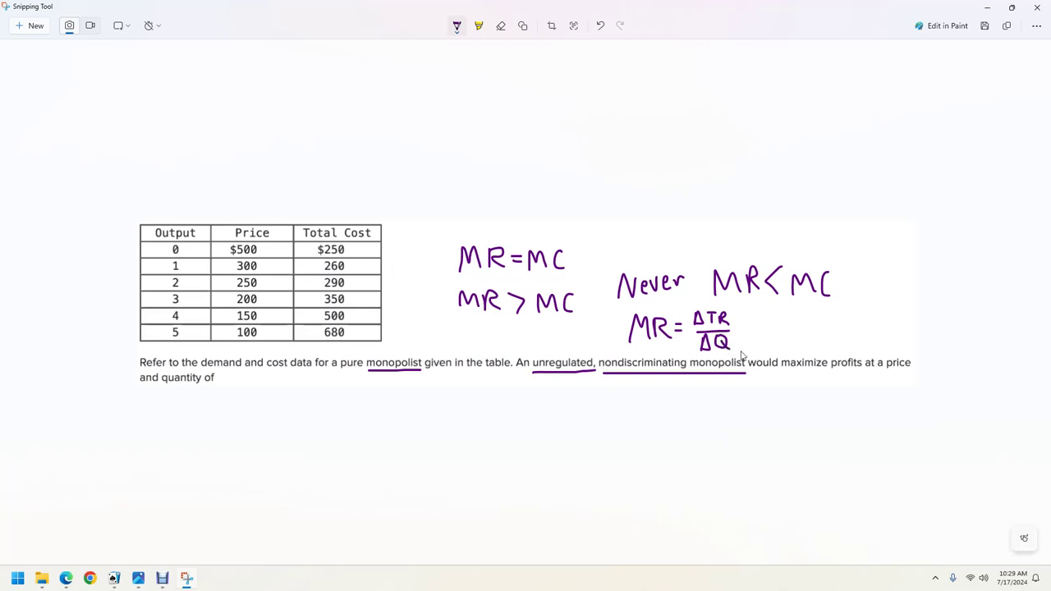
Step: Undo a stray circle around the Output column and write MC=ΔTC/ΔQ beside the MR fraction
{"action": "mouse_move", "coordinate": [194, 312]}
{"action": "left_mouse_down"}
{"action": "mouse_move", "coordinate": [205, 238]}
{"action": "mouse_move", "coordinate": [148, 319]}
{"action": "mouse_move", "coordinate": [195, 289]}
{"action": "left_mouse_up"}
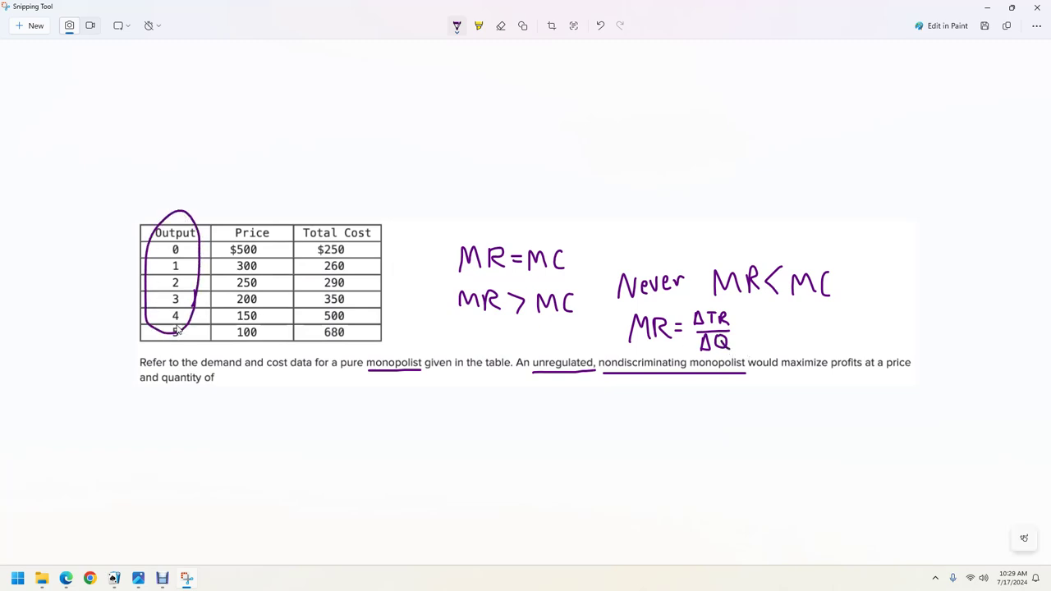
{"action": "key", "text": "ctrl+z"}
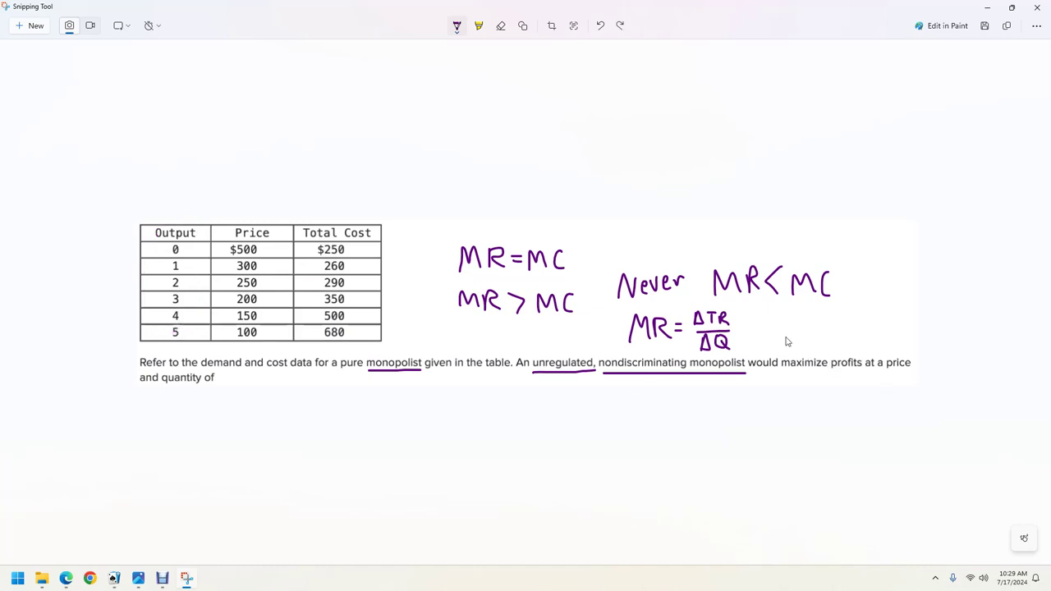
{"action": "mouse_move", "coordinate": [772, 335]}
{"action": "left_mouse_down"}
{"action": "mouse_move", "coordinate": [812, 336]}
{"action": "mouse_move", "coordinate": [848, 316]}
{"action": "mouse_move", "coordinate": [842, 329]}
{"action": "mouse_move", "coordinate": [864, 331]}
{"action": "mouse_move", "coordinate": [827, 348]}
{"action": "mouse_move", "coordinate": [851, 352]}
{"action": "left_mouse_up"}
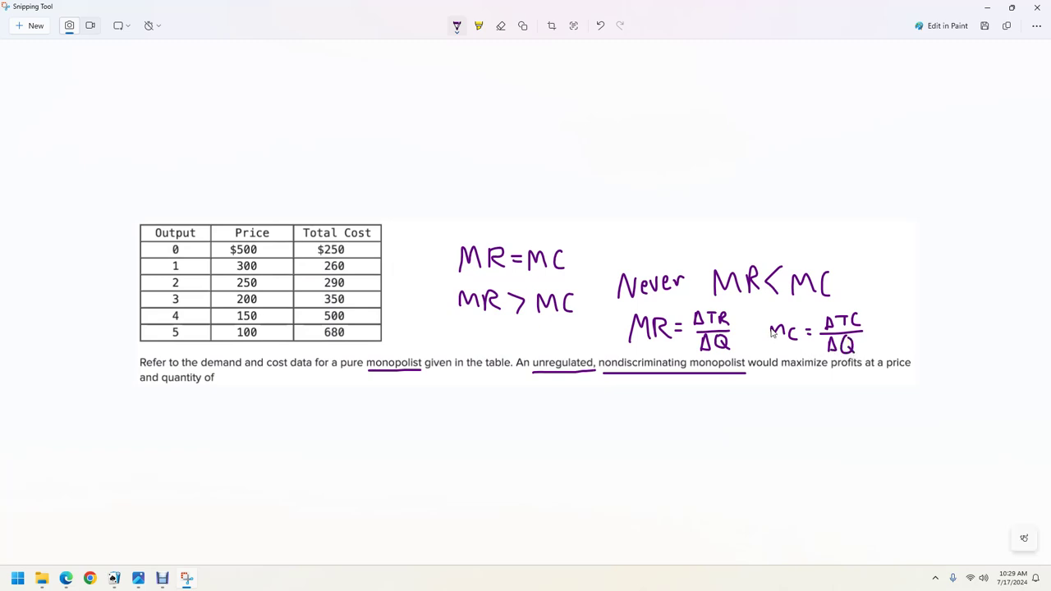
{"action": "left_click_drag", "start_coordinate": [770, 339], "coordinate": [771, 326]}
Step: Copy the annotated snip and paste it into the blank Google Sheets spreadsheet
{"action": "left_click", "coordinate": [1008, 30]}
{"action": "left_click", "coordinate": [987, 7]}
{"action": "left_click", "coordinate": [689, 398]}
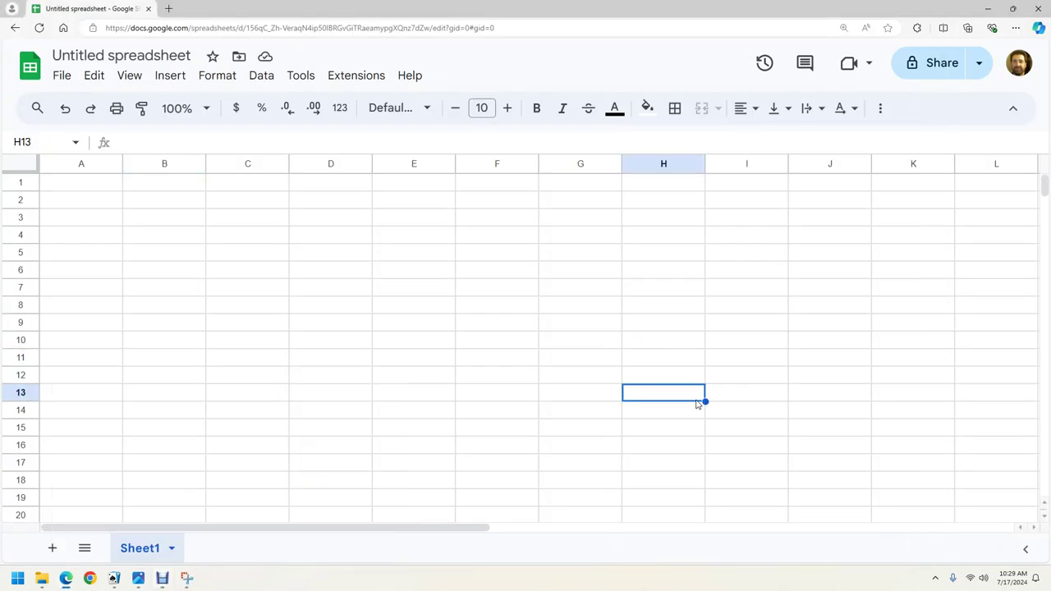
{"action": "key", "text": "ctrl+v"}
Step: Shrink the pasted screenshot and place it at the top-left, spanning rows 1–11
{"action": "left_click_drag", "start_coordinate": [694, 403], "coordinate": [115, 269]}
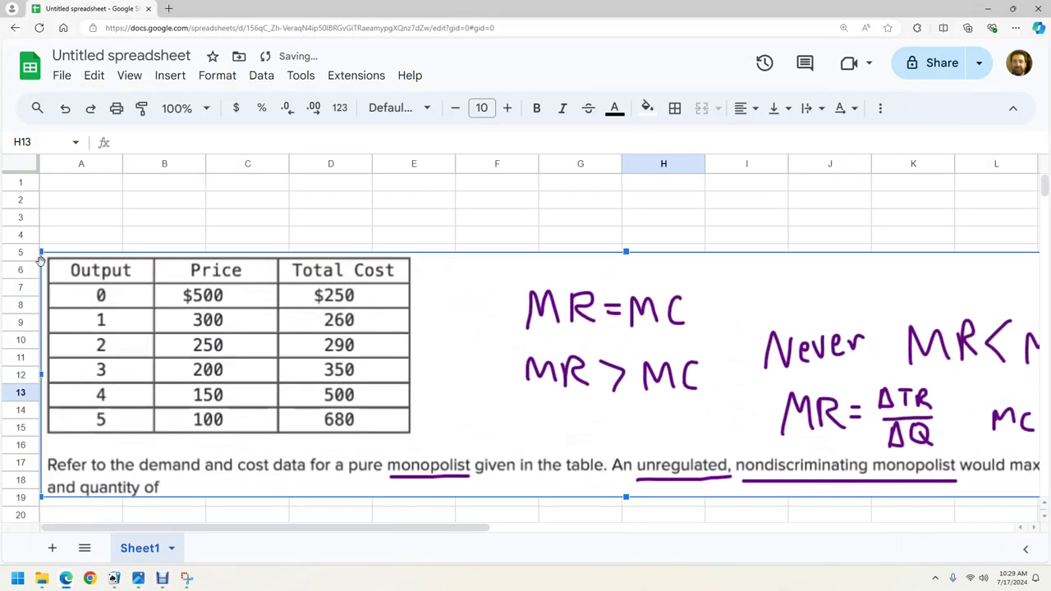
{"action": "left_click_drag", "start_coordinate": [41, 251], "coordinate": [378, 324]}
{"action": "left_click_drag", "start_coordinate": [424, 369], "coordinate": [95, 228]}
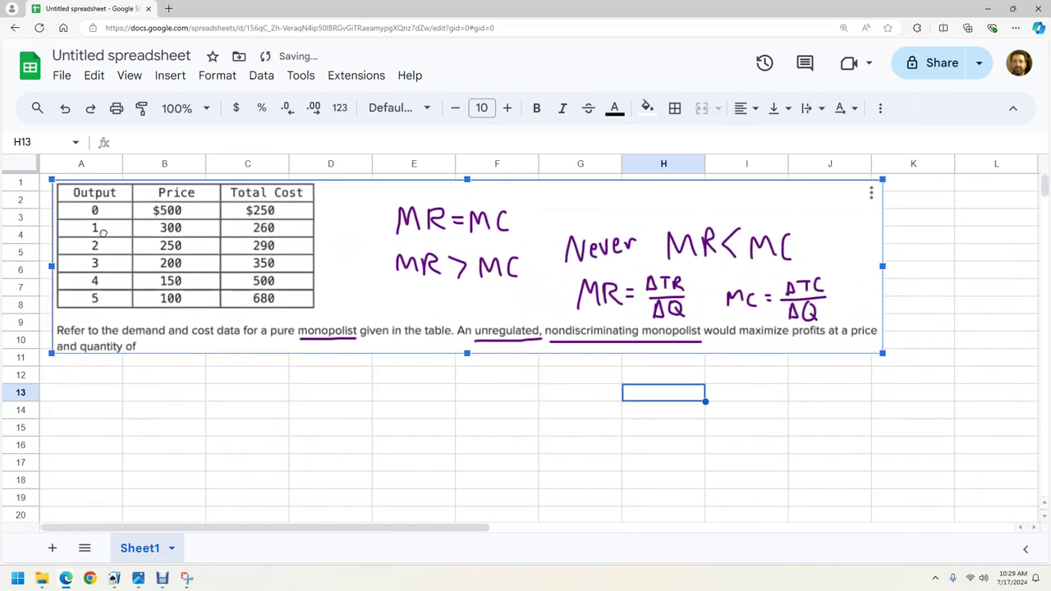
{"action": "left_click", "coordinate": [174, 363]}
{"action": "left_click", "coordinate": [196, 376]}
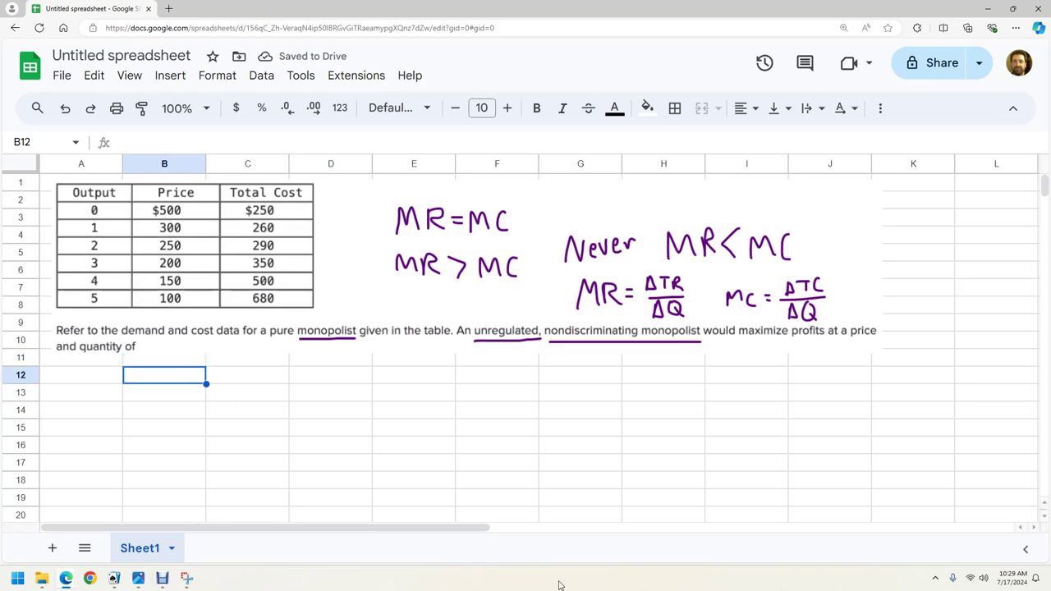
Step: Enter the headers Output, Price and Total Cost in row 12
{"action": "key", "text": "Left"}
{"action": "type", "text": "Q"}
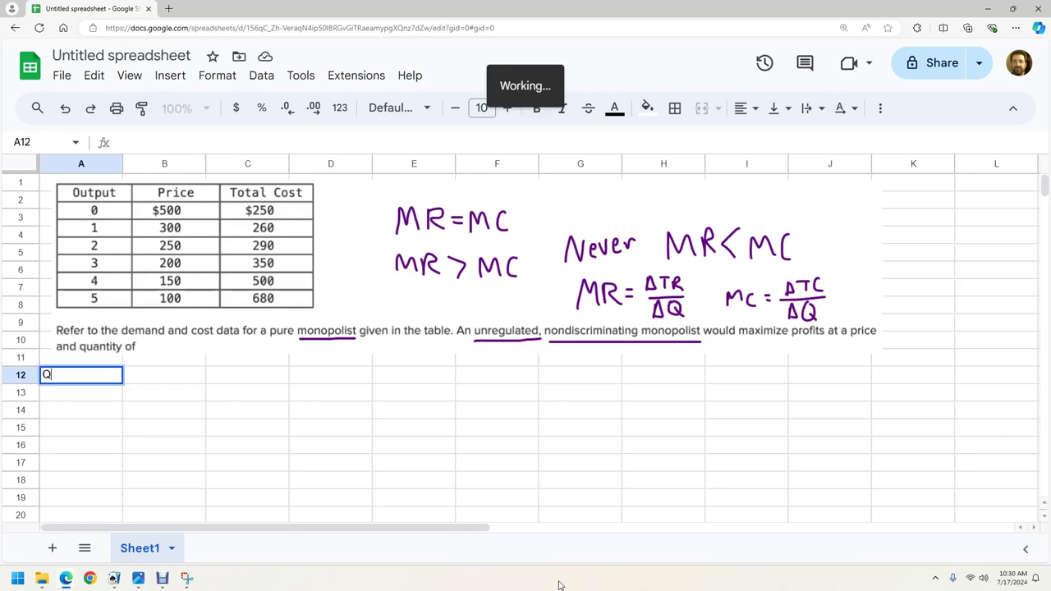
{"action": "type", "text": "Output"}
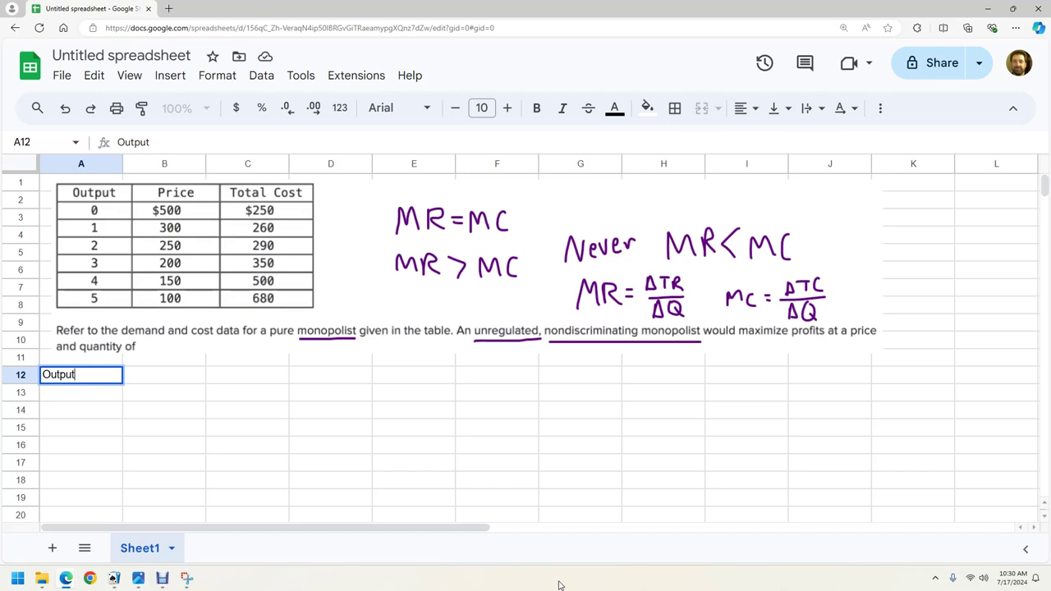
{"action": "key", "text": "Tab"}
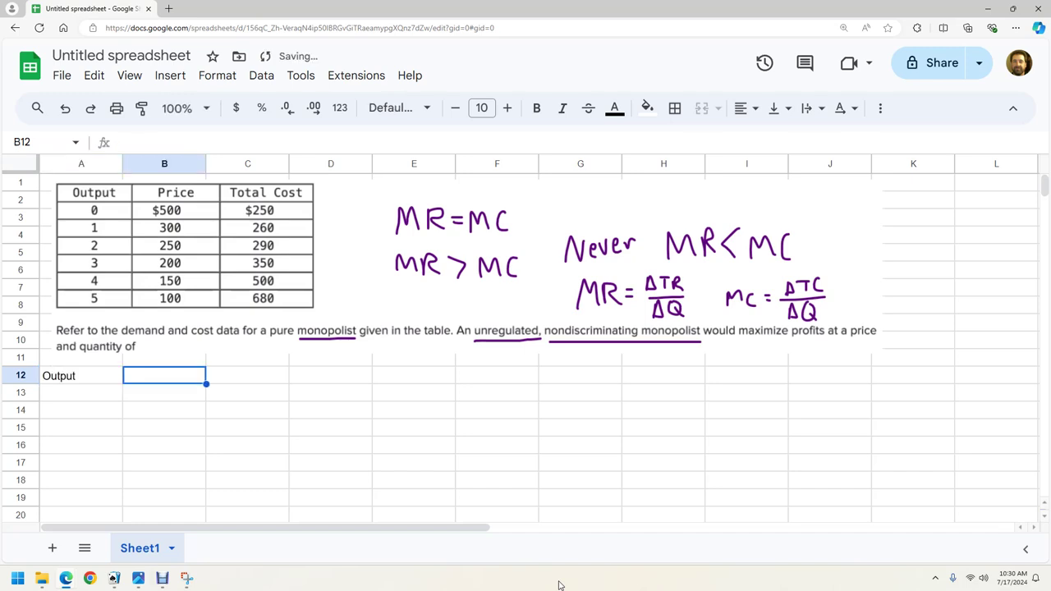
{"action": "type", "text": "P"}
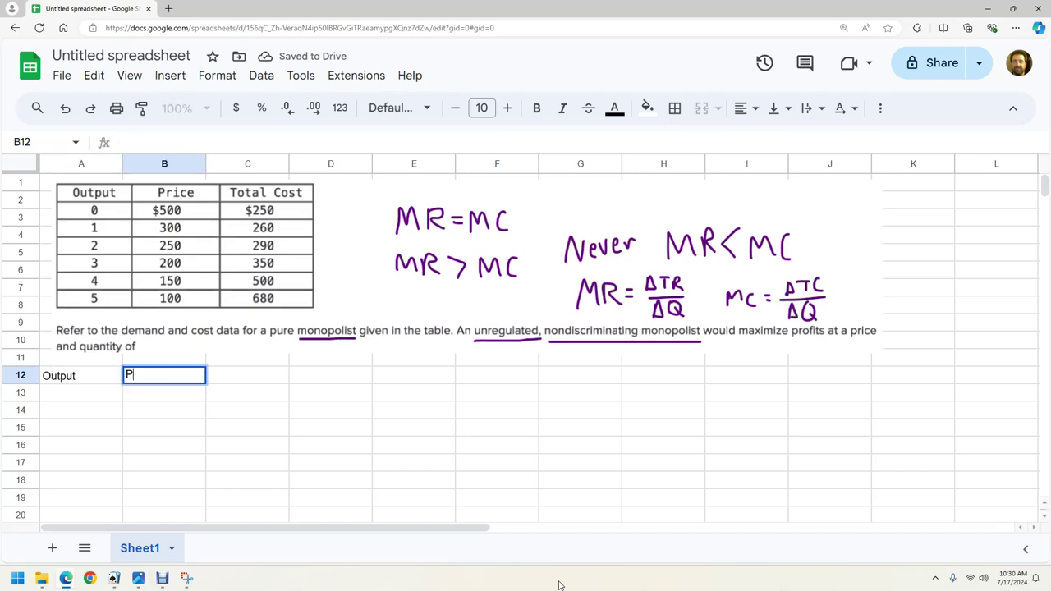
{"action": "type", "text": "rice"}
{"action": "key", "text": "Tab"}
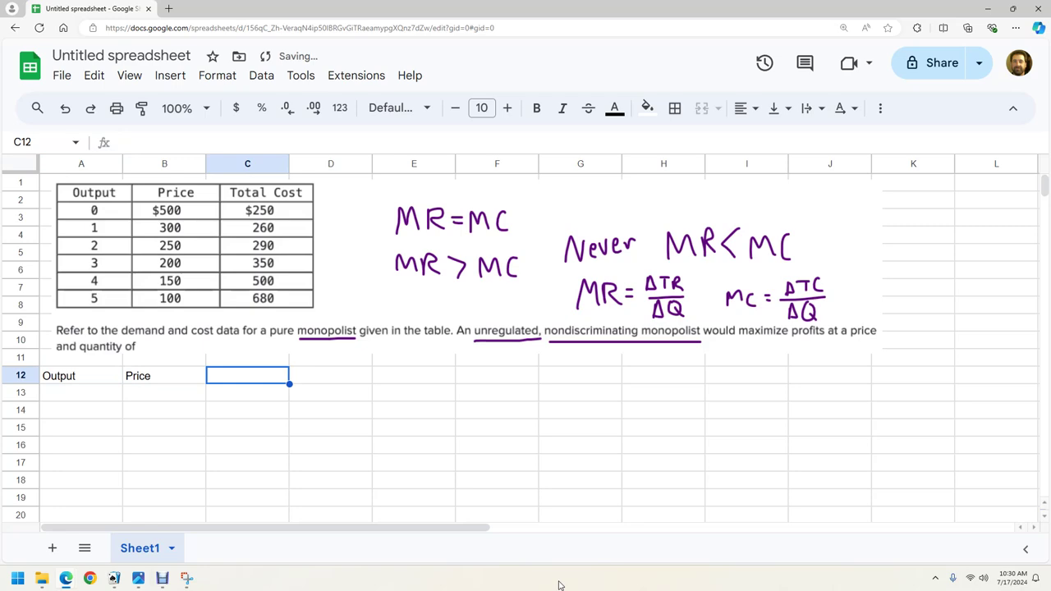
{"action": "type", "text": "Totta"}
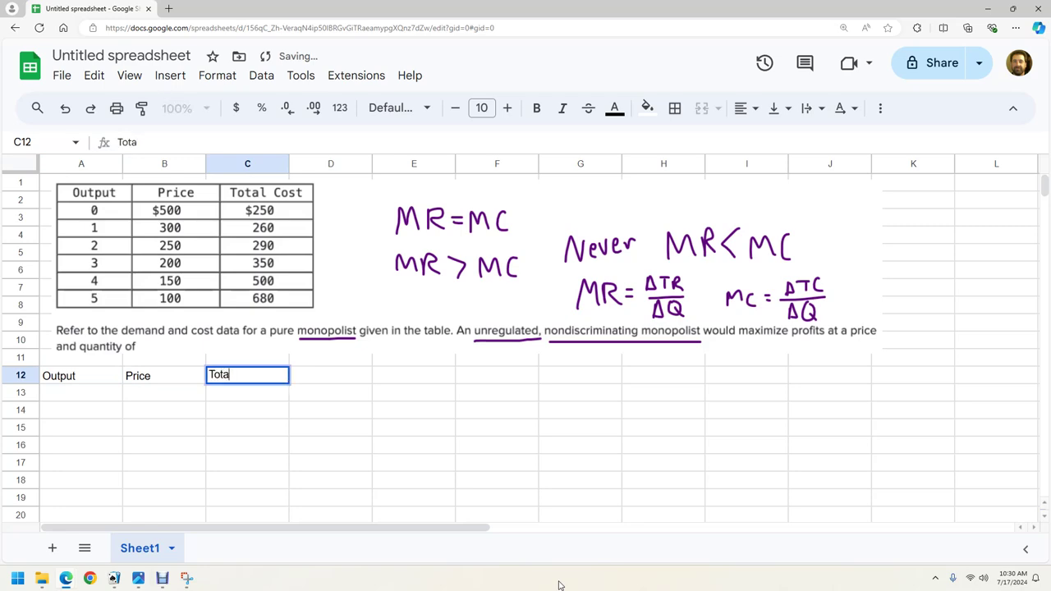
{"action": "type", "text": "l Cost"}
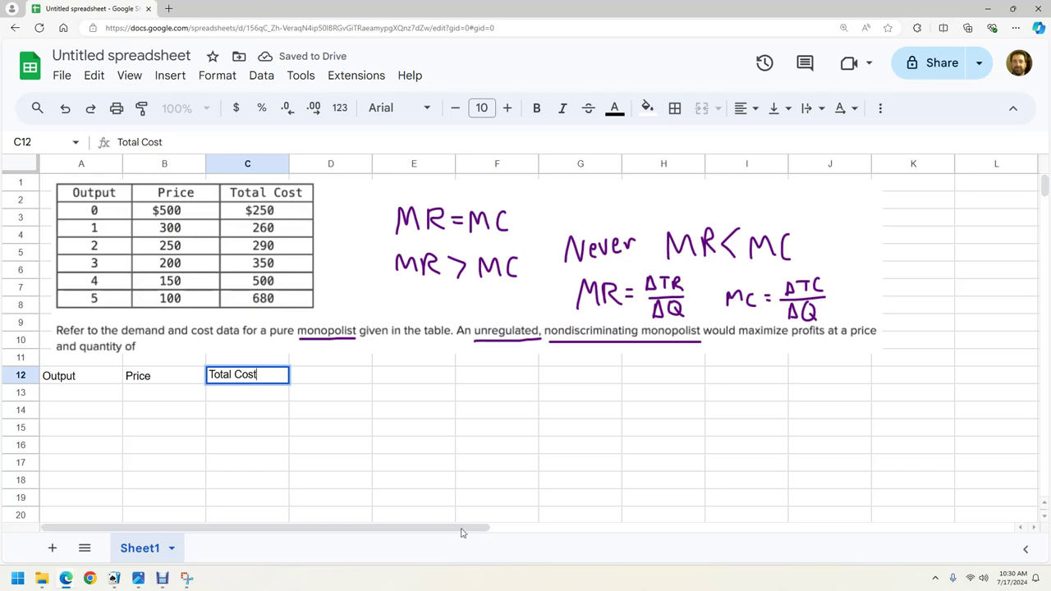
{"action": "left_click", "coordinate": [299, 453]}
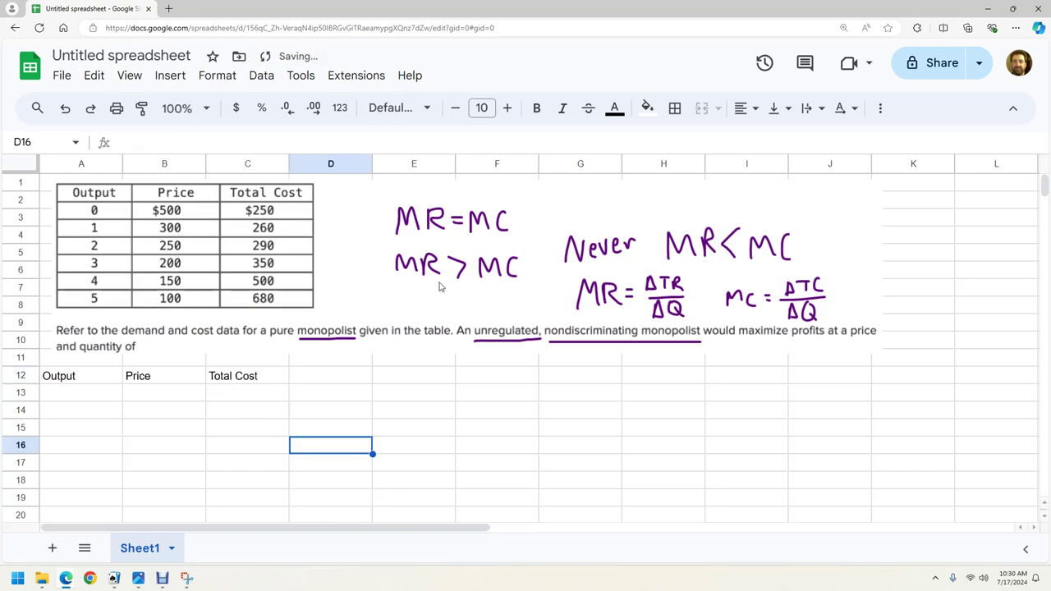
{"action": "left_click", "coordinate": [253, 381]}
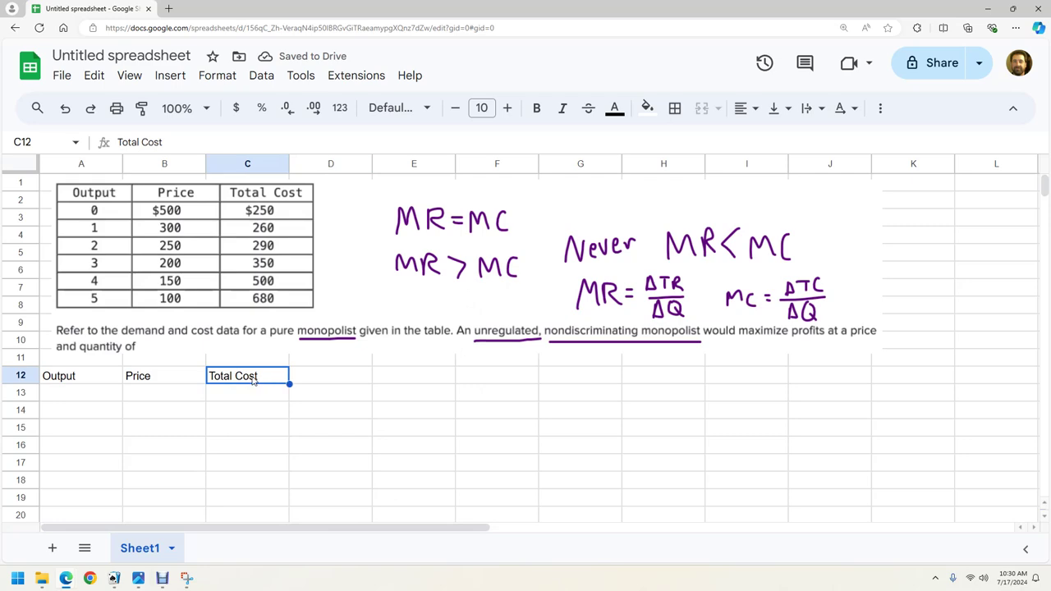
Step: Type the output values 0 through 5 into A13:A18
{"action": "left_click", "coordinate": [96, 395]}
{"action": "type", "text": "0"}
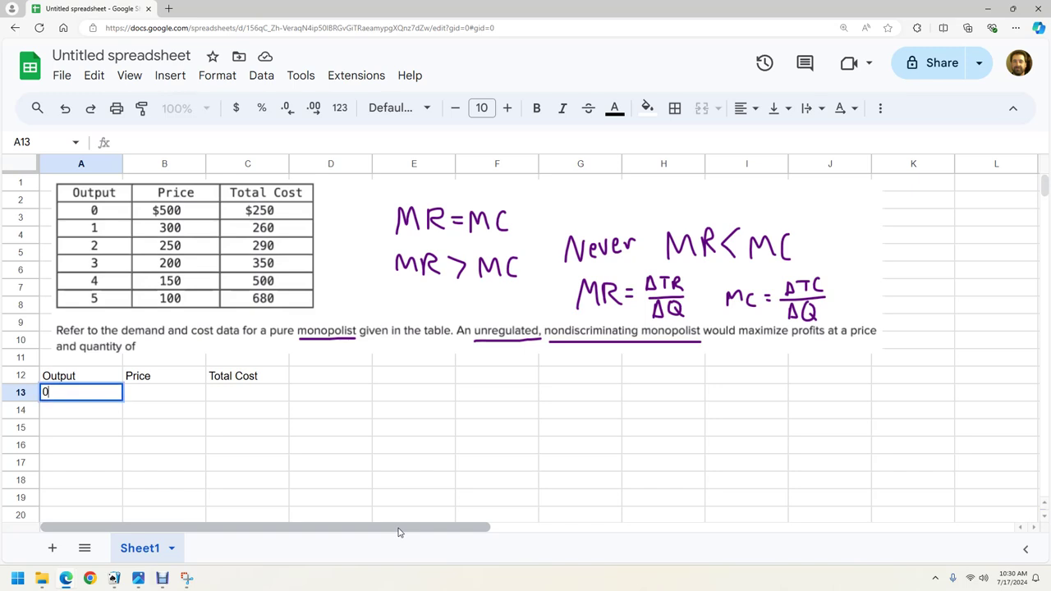
{"action": "key", "text": "Return"}
{"action": "type", "text": "1"}
{"action": "key", "text": "Return"}
{"action": "type", "text": "2"}
{"action": "key", "text": "Return"}
{"action": "type", "text": "3"}
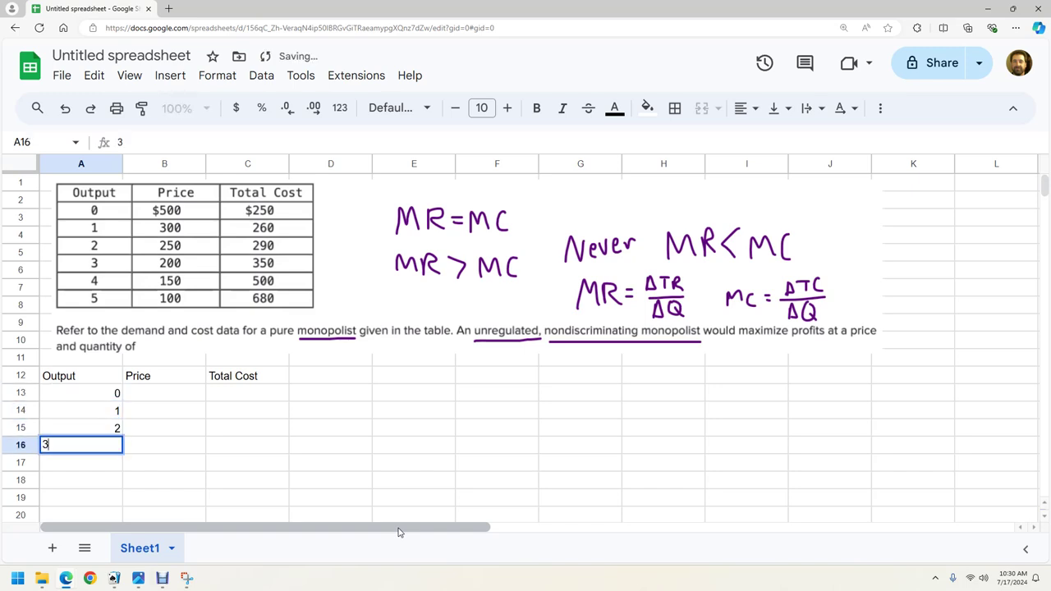
{"action": "key", "text": "Return"}
{"action": "type", "text": "4"}
{"action": "key", "text": "Return"}
{"action": "type", "text": "5"}
{"action": "left_click", "coordinate": [257, 445]}
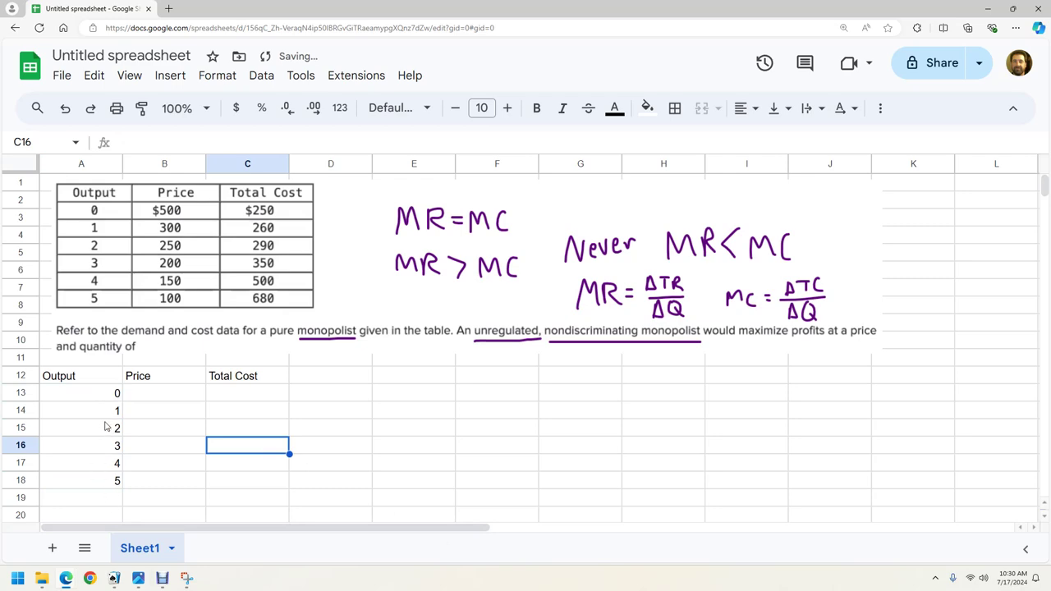
Step: Clear A14:A18 and try filling down from A13, undoing the resulting zeros
{"action": "left_click_drag", "start_coordinate": [99, 410], "coordinate": [95, 482]}
{"action": "key", "text": "Delete"}
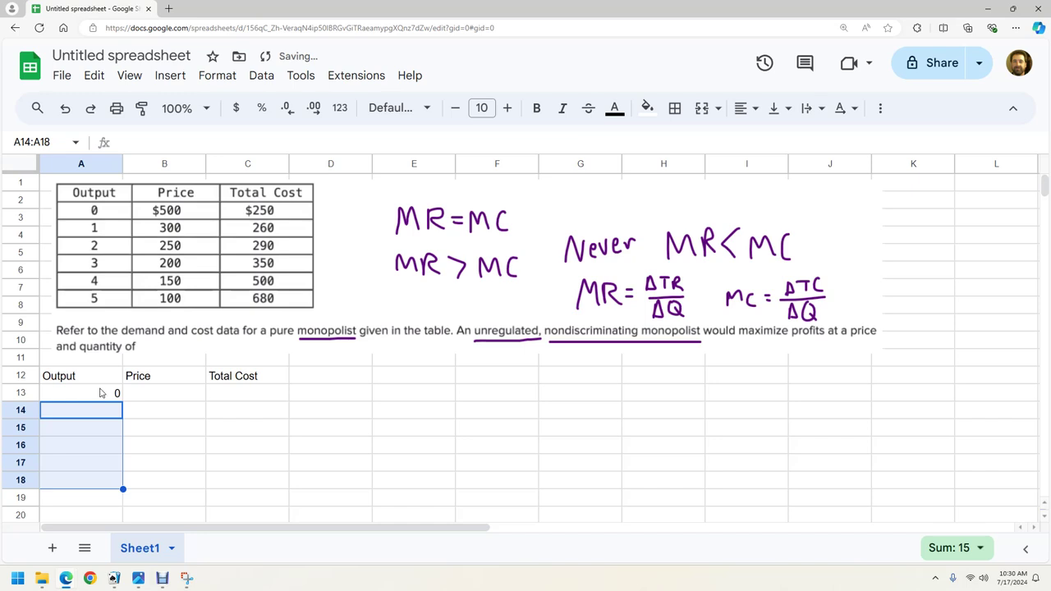
{"action": "left_click", "coordinate": [101, 393]}
{"action": "left_click_drag", "start_coordinate": [122, 401], "coordinate": [117, 482]}
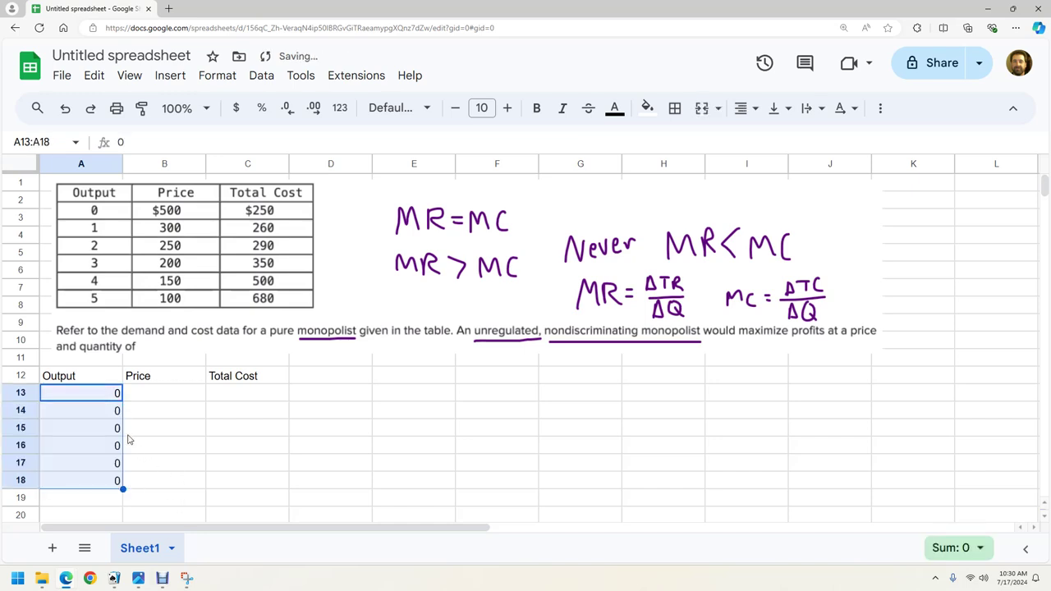
{"action": "key", "text": "ctrl+z"}
Step: Re-enter 0, 1, 2 in A13:A15 and extend the series to 5 through A18
{"action": "left_click", "coordinate": [102, 410]}
{"action": "type", "text": "0"}
{"action": "key", "text": "Return"}
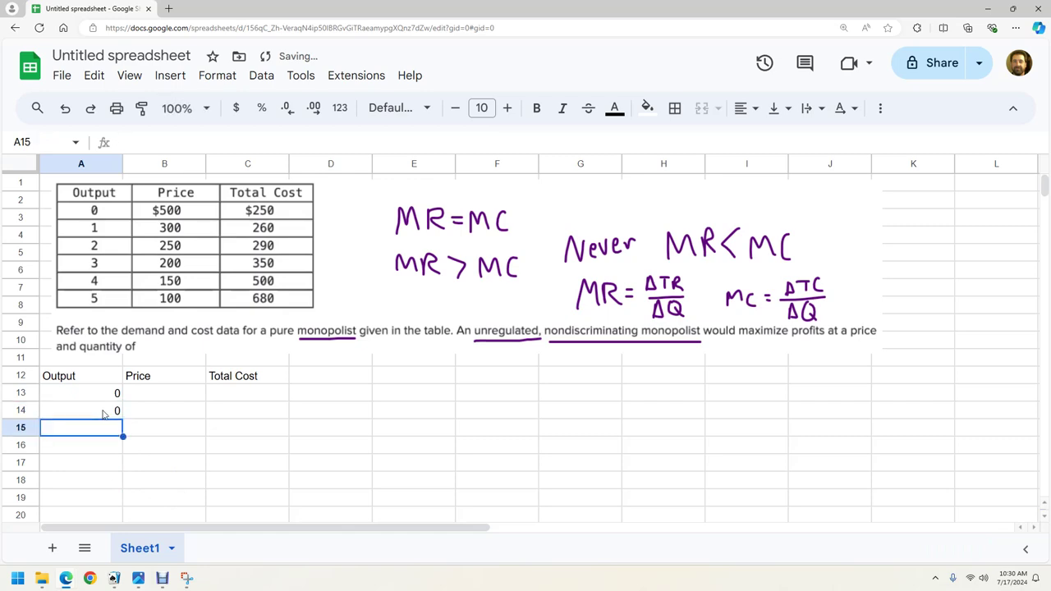
{"action": "left_click", "coordinate": [103, 413]}
{"action": "type", "text": "1"}
{"action": "key", "text": "Return"}
{"action": "type", "text": "2"}
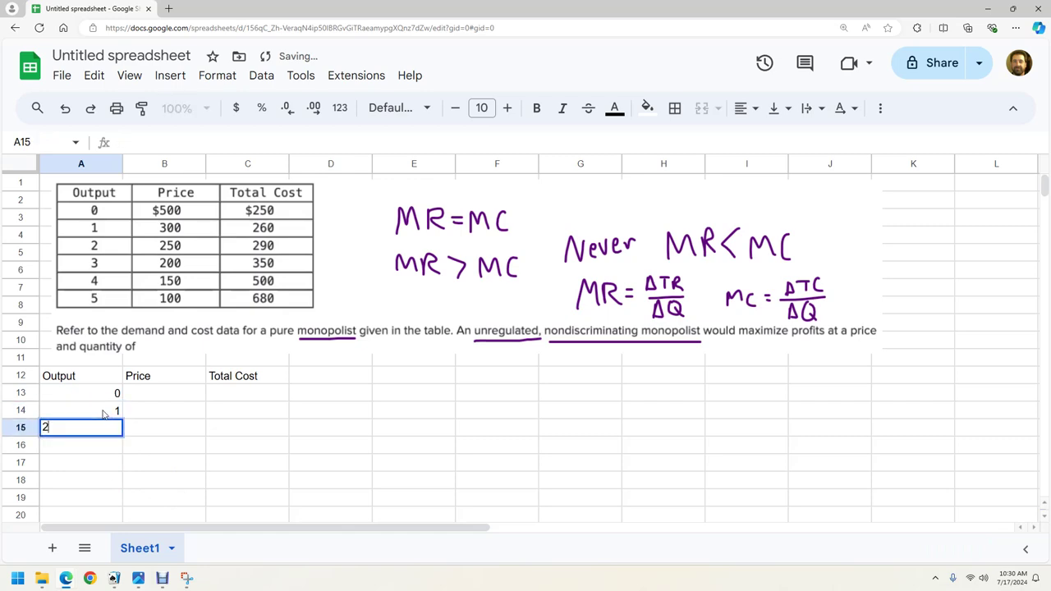
{"action": "key", "text": "Return"}
{"action": "left_click_drag", "start_coordinate": [109, 393], "coordinate": [106, 446]}
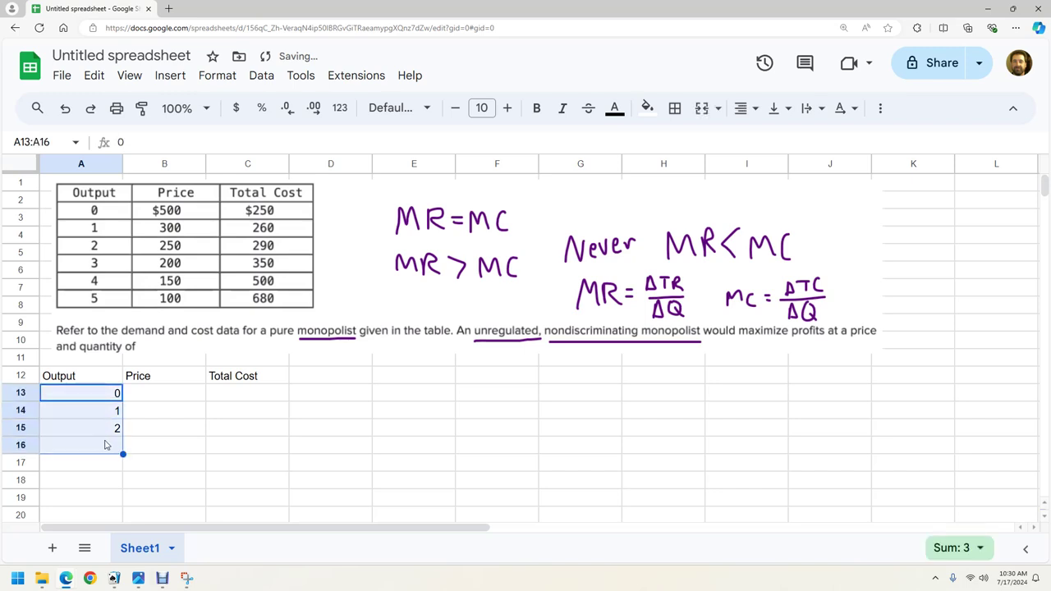
{"action": "left_click", "coordinate": [169, 410]}
{"action": "left_click", "coordinate": [115, 398]}
{"action": "left_click_drag", "start_coordinate": [115, 398], "coordinate": [113, 466]}
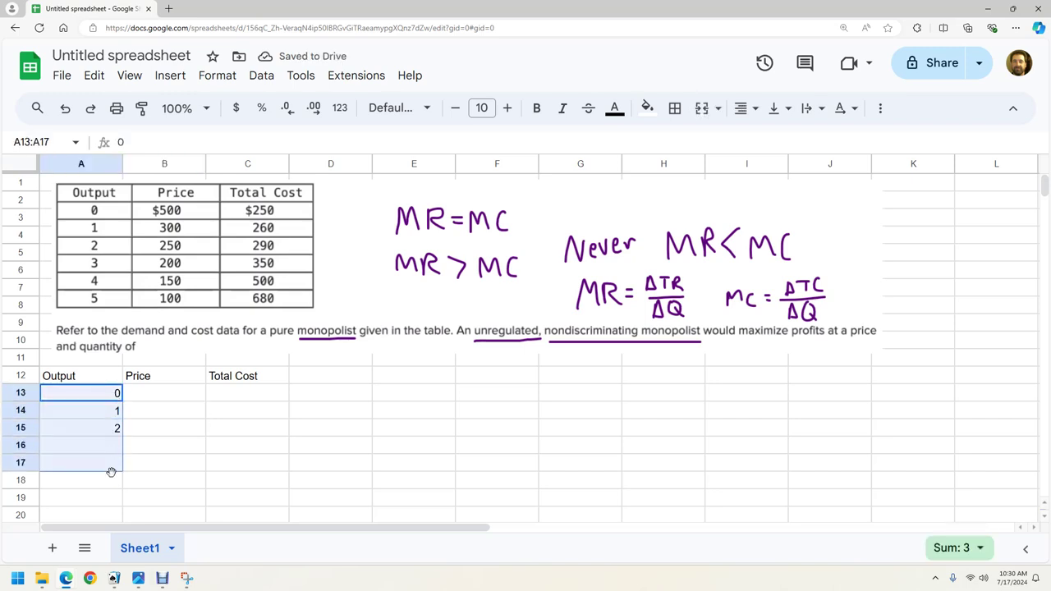
{"action": "left_click", "coordinate": [126, 468]}
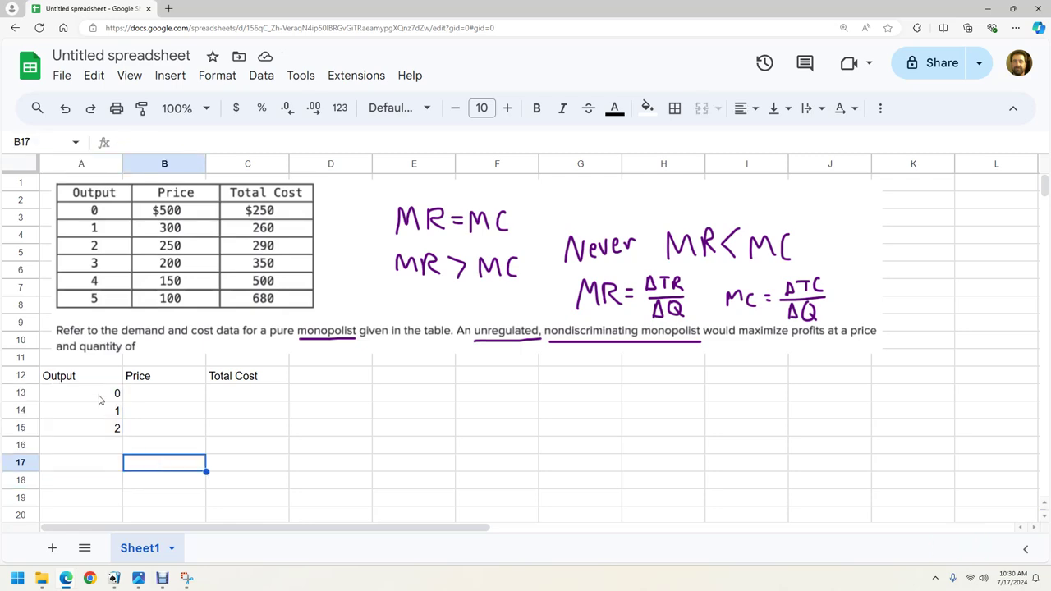
{"action": "left_click_drag", "start_coordinate": [98, 400], "coordinate": [122, 484]}
{"action": "left_click", "coordinate": [232, 473]}
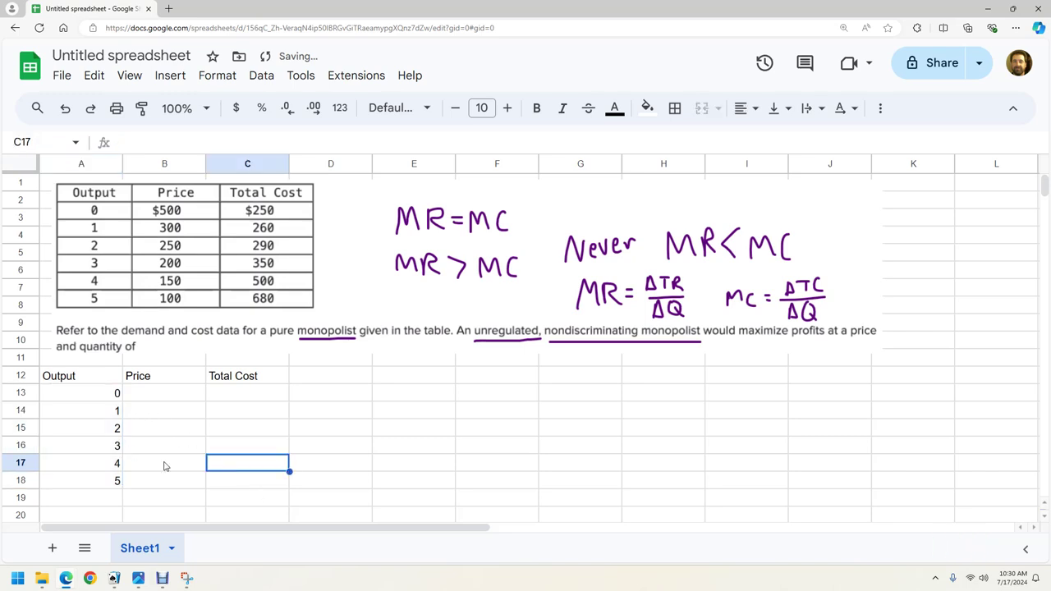
Step: Enter prices 500, 300, 250, 200, 150, 100 into B13:B18
{"action": "left_click", "coordinate": [164, 394]}
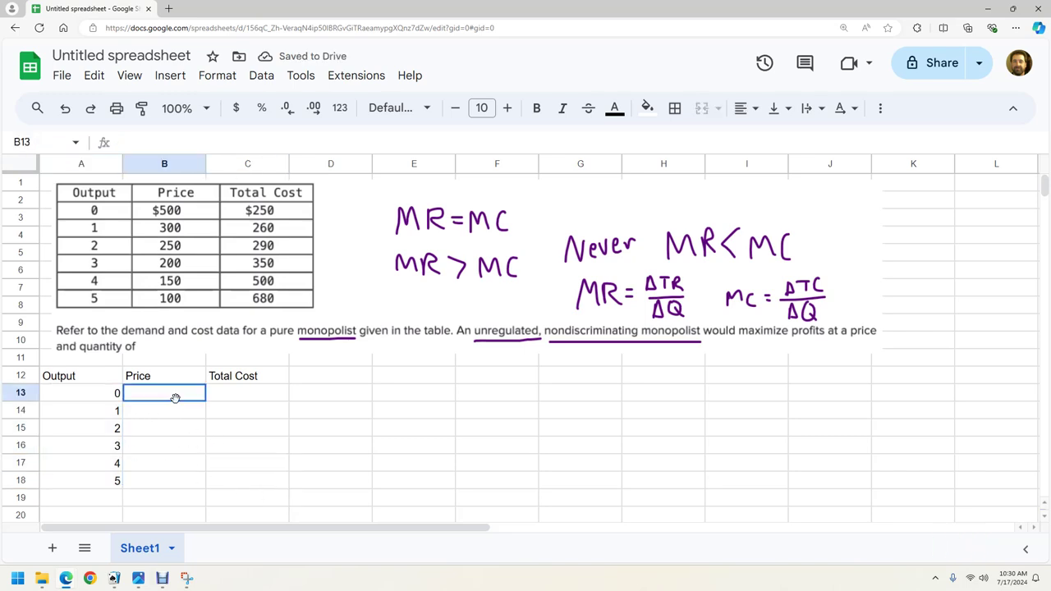
{"action": "type", "text": "500"}
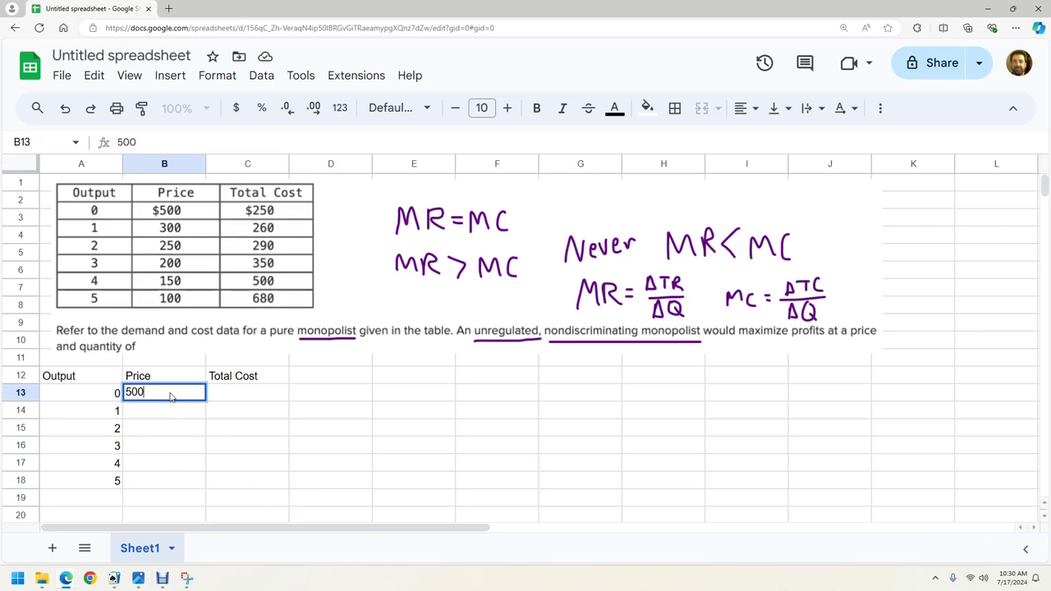
{"action": "key", "text": "Return"}
{"action": "type", "text": "300"}
{"action": "key", "text": "Return"}
{"action": "type", "text": "250"}
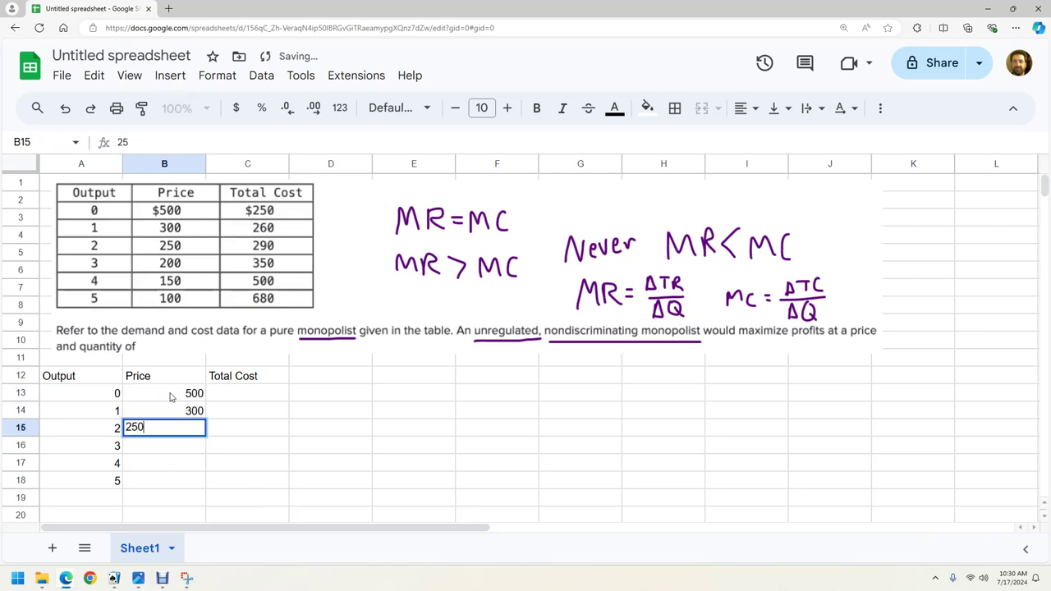
{"action": "key", "text": "Return"}
{"action": "type", "text": "200"}
{"action": "key", "text": "Return"}
{"action": "type", "text": "150"}
{"action": "key", "text": "Return"}
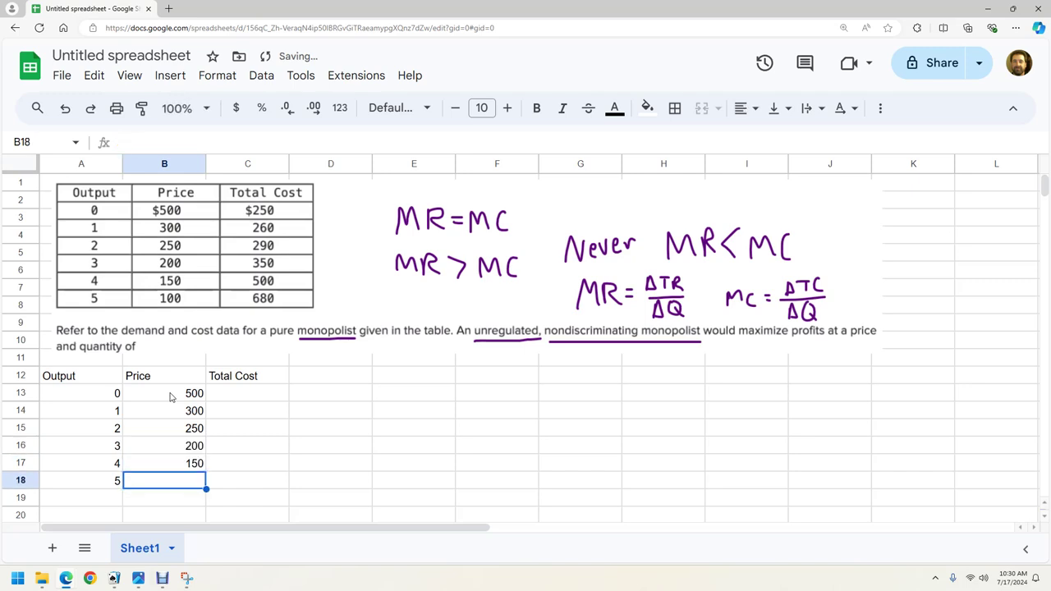
{"action": "type", "text": "100"}
{"action": "key", "text": "Tab"}
Step: Enter total costs 250, 260, 290, 350, 500, 680 into C13:C18
{"action": "key", "text": "Up"}
{"action": "key", "text": "Up"}
{"action": "key", "text": "Up"}
{"action": "key", "text": "Up"}
{"action": "key", "text": "Up"}
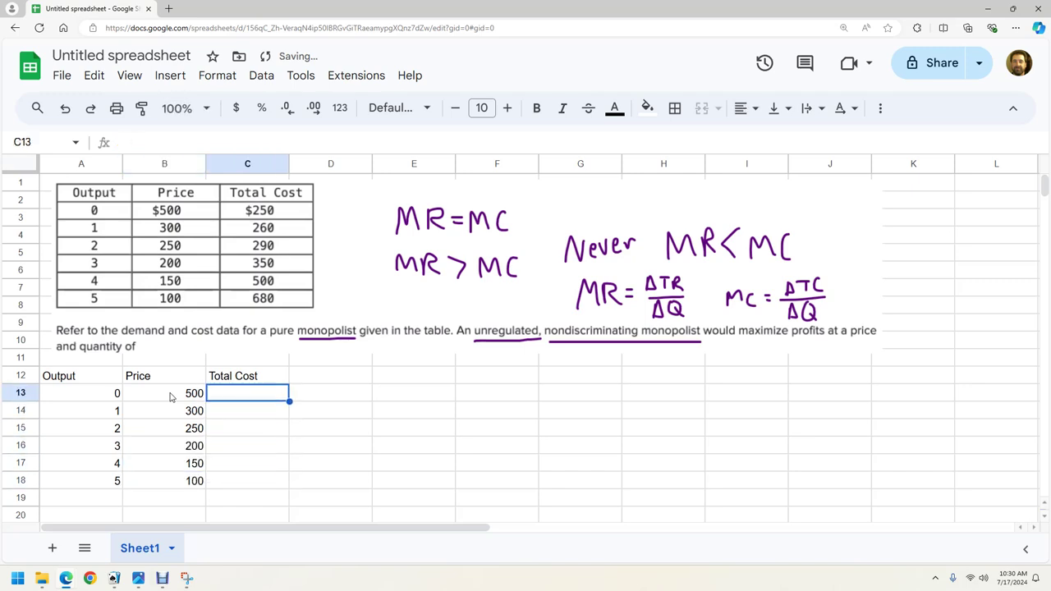
{"action": "type", "text": "25"}
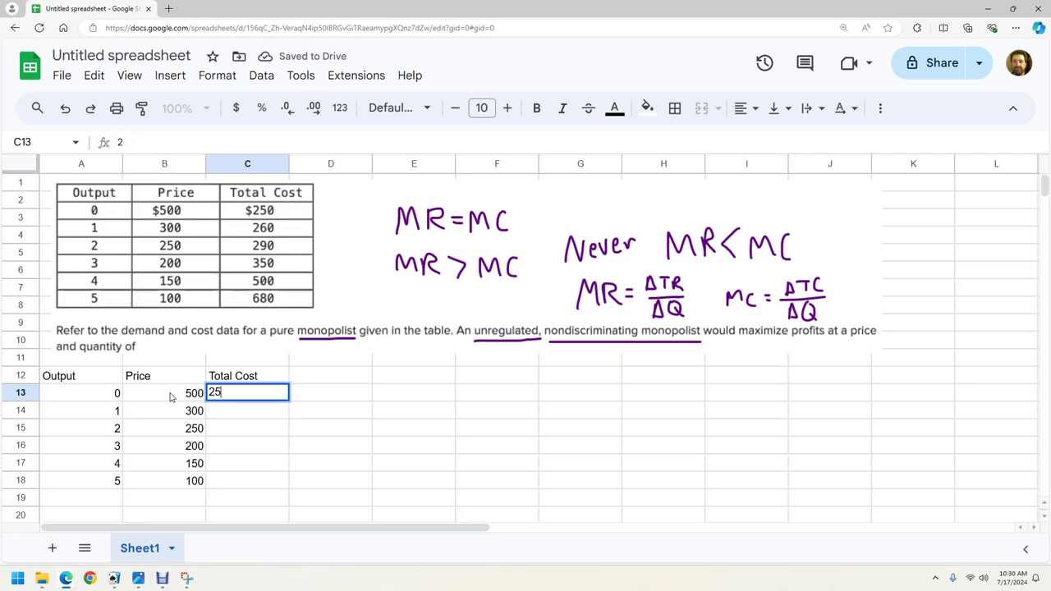
{"action": "type", "text": "0"}
{"action": "key", "text": "Return"}
{"action": "type", "text": "26"}
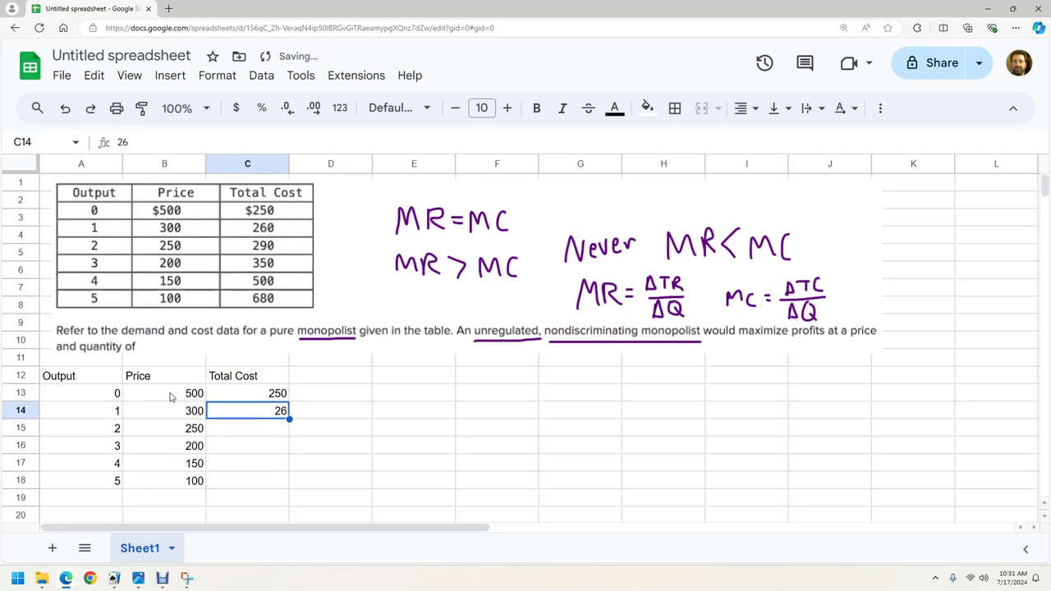
{"action": "type", "text": "0"}
{"action": "key", "text": "Return"}
{"action": "type", "text": "290"}
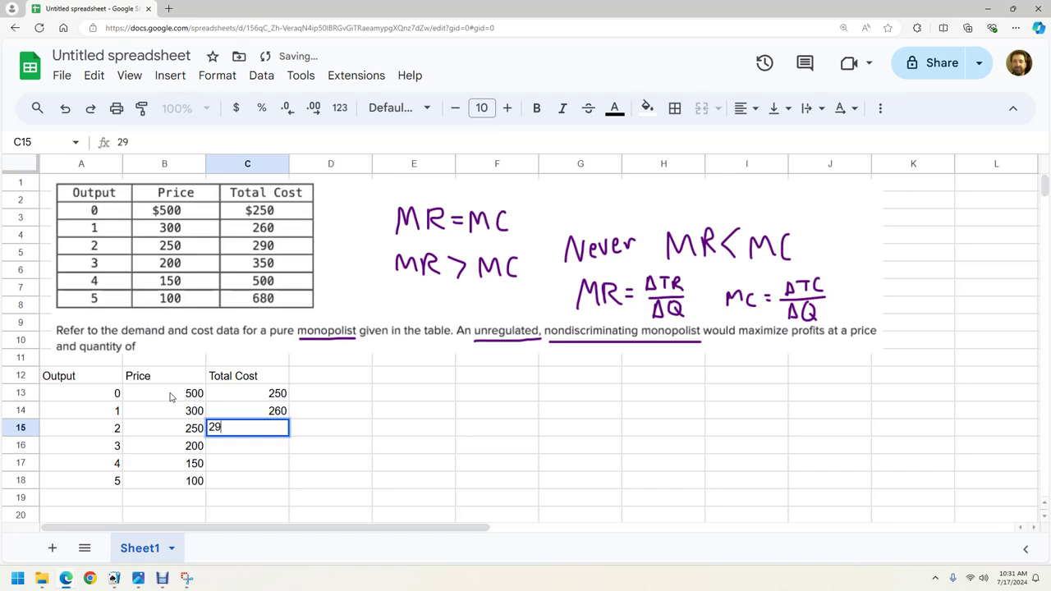
{"action": "key", "text": "Return"}
{"action": "type", "text": "350"}
{"action": "key", "text": "Return"}
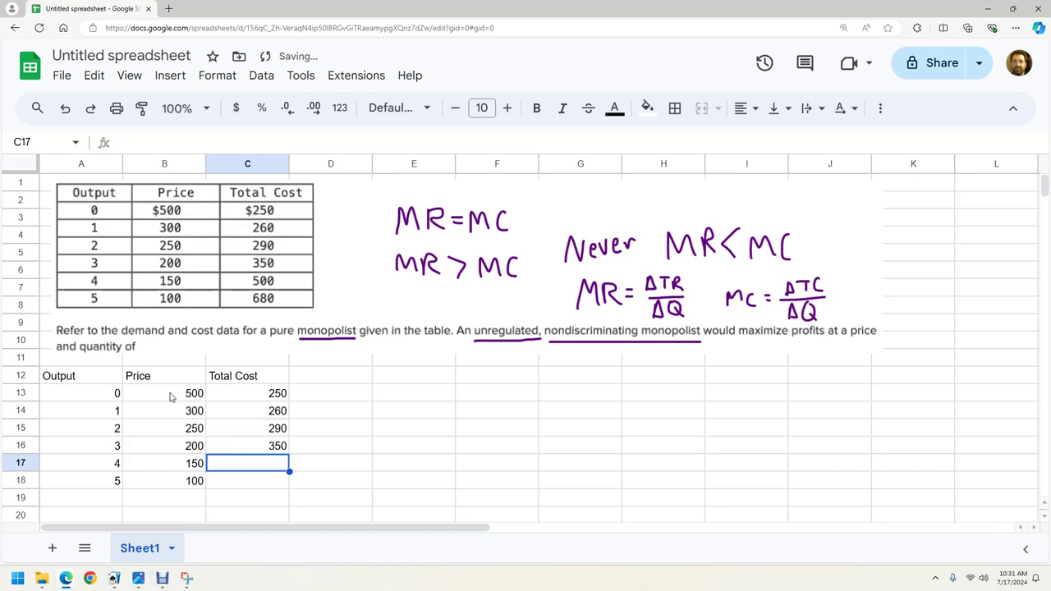
{"action": "type", "text": "500"}
{"action": "key", "text": "Return"}
{"action": "type", "text": "68"}
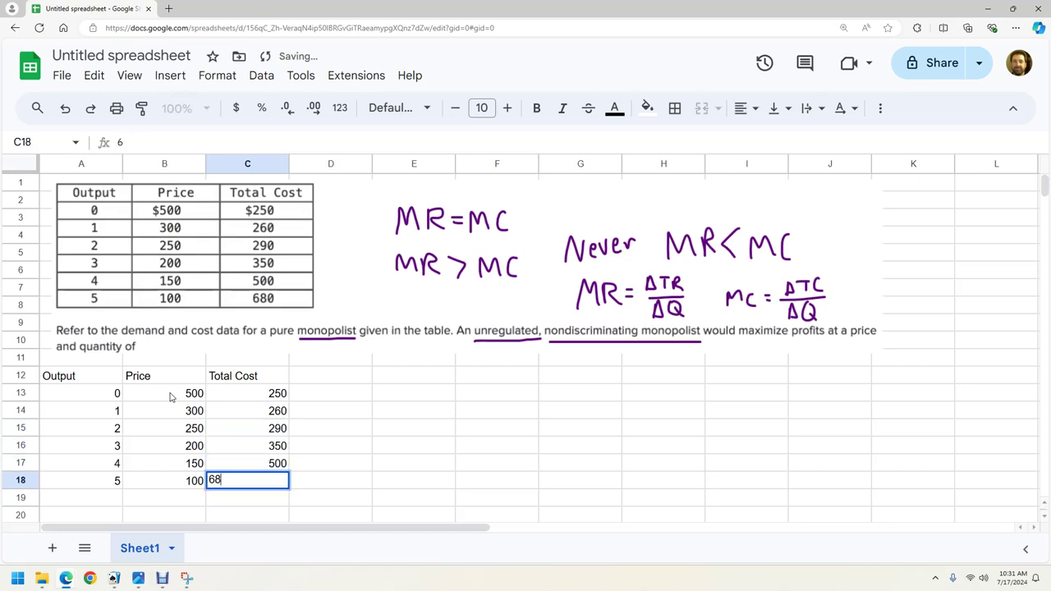
{"action": "type", "text": "0"}
{"action": "key", "text": "Return"}
{"action": "left_click", "coordinate": [307, 432]}
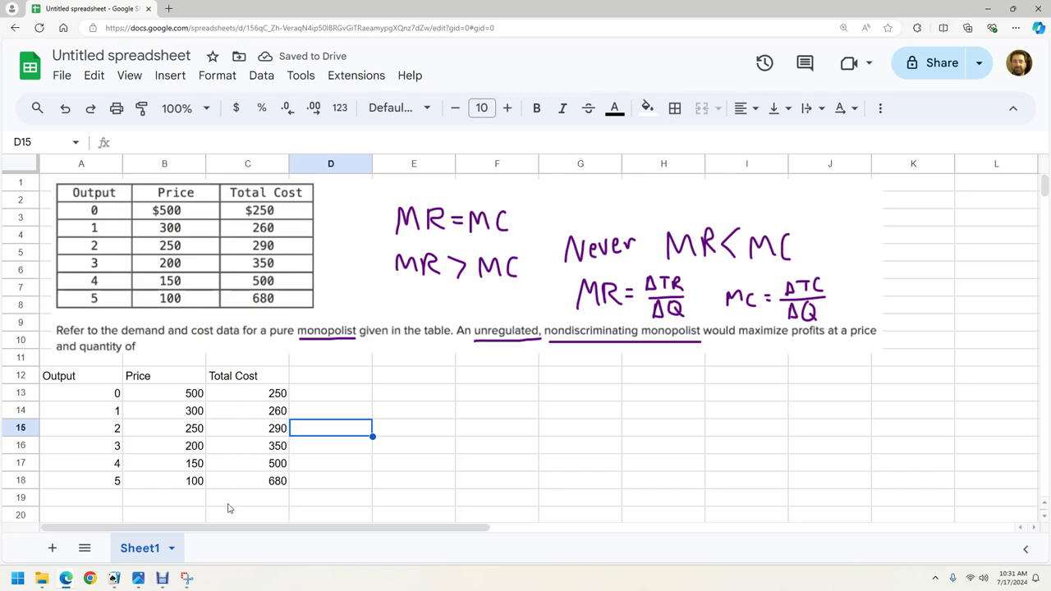
Step: Insert an empty column C before Total Cost, shifting Total Cost into column D
{"action": "left_click", "coordinate": [437, 320]}
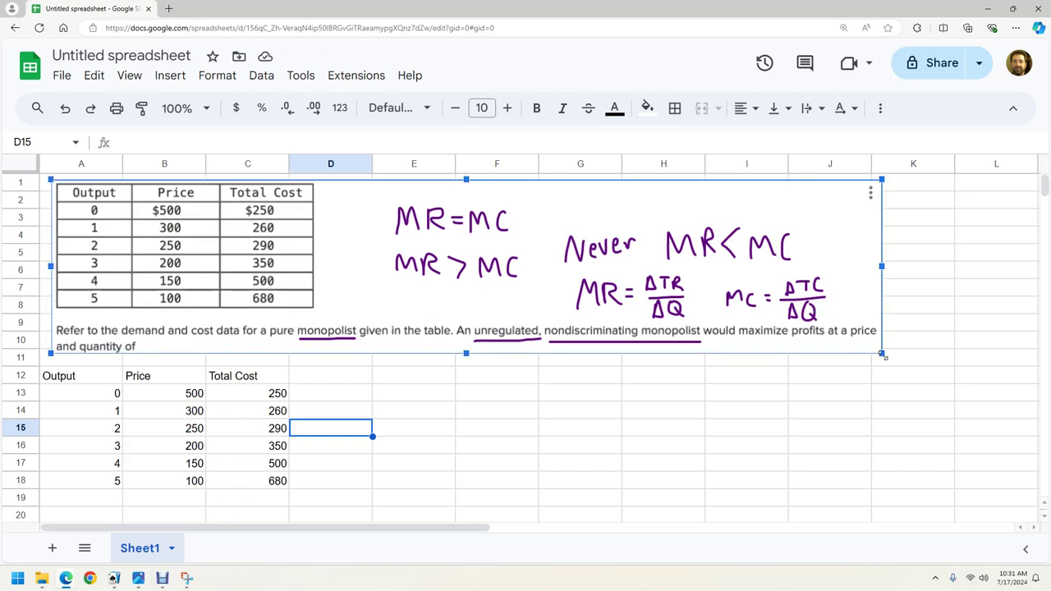
{"action": "key", "text": "Escape"}
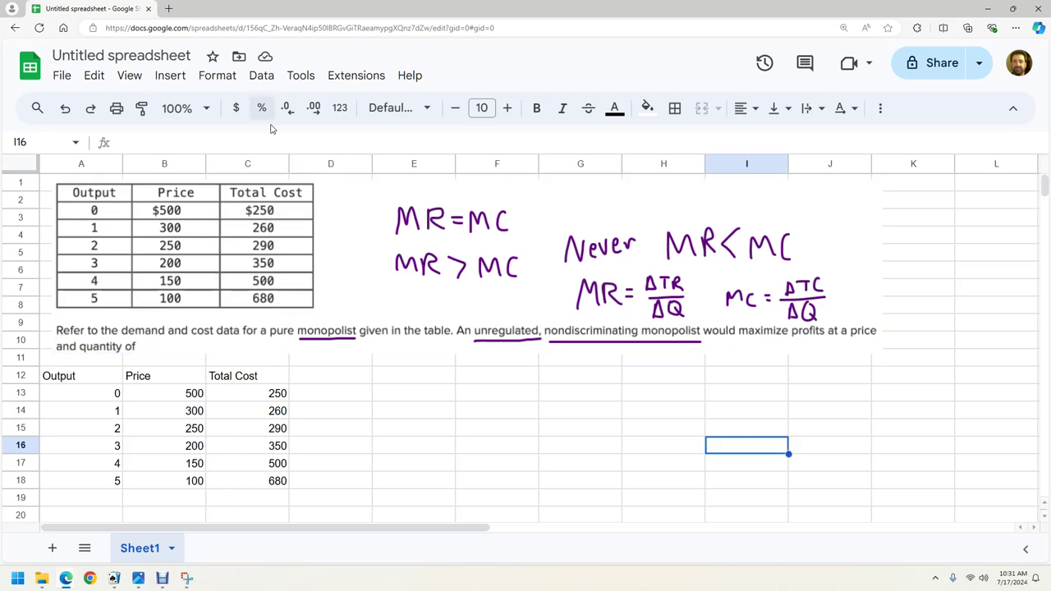
{"action": "left_click", "coordinate": [252, 164]}
{"action": "right_click", "coordinate": [253, 164]}
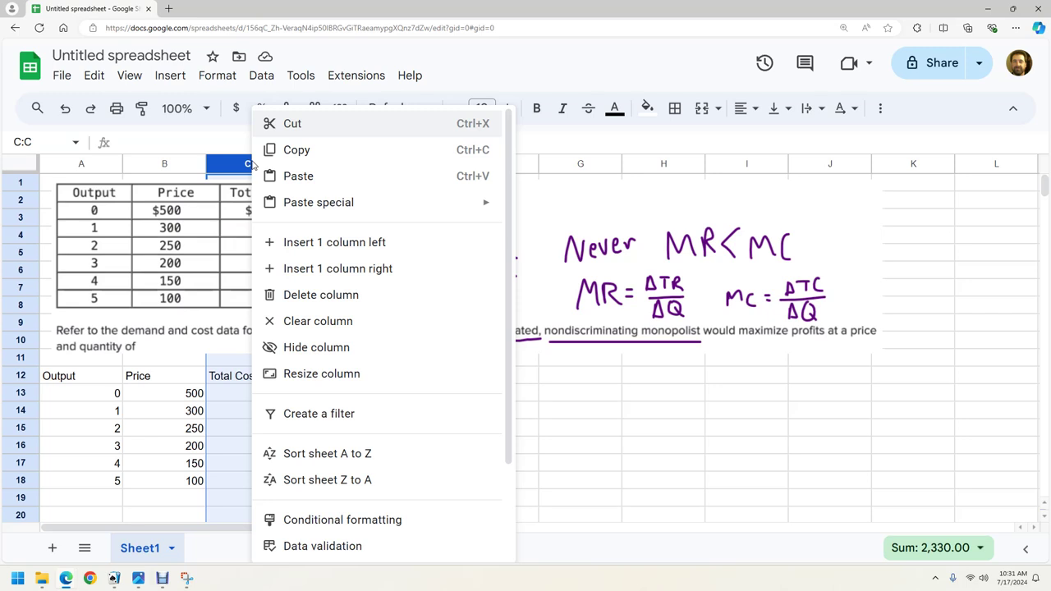
{"action": "left_click", "coordinate": [238, 168]}
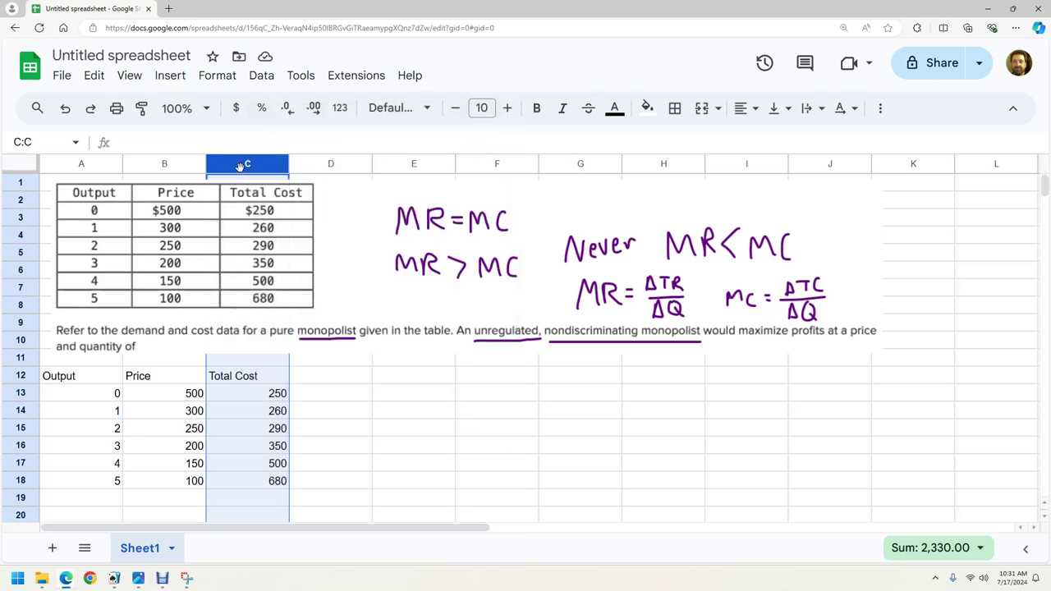
{"action": "right_click", "coordinate": [251, 164]}
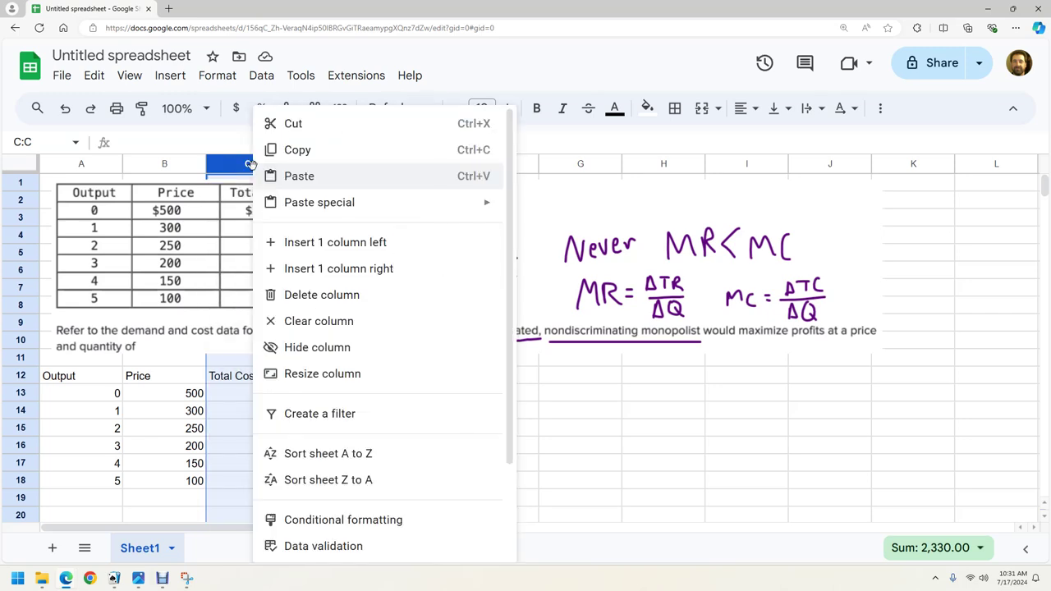
{"action": "left_click", "coordinate": [331, 268]}
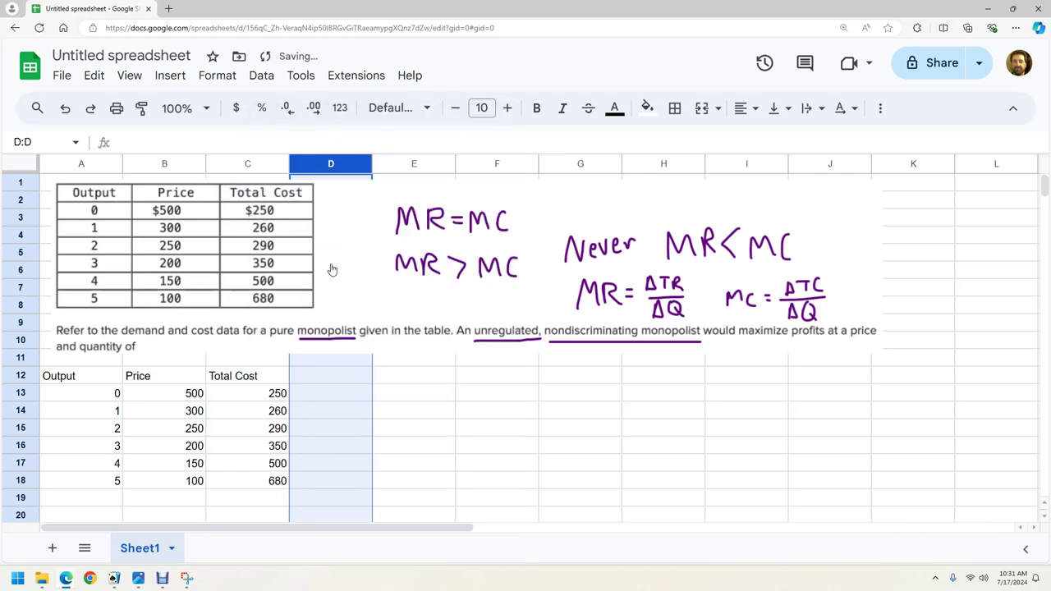
{"action": "left_click", "coordinate": [257, 164]}
{"action": "right_click", "coordinate": [257, 164]}
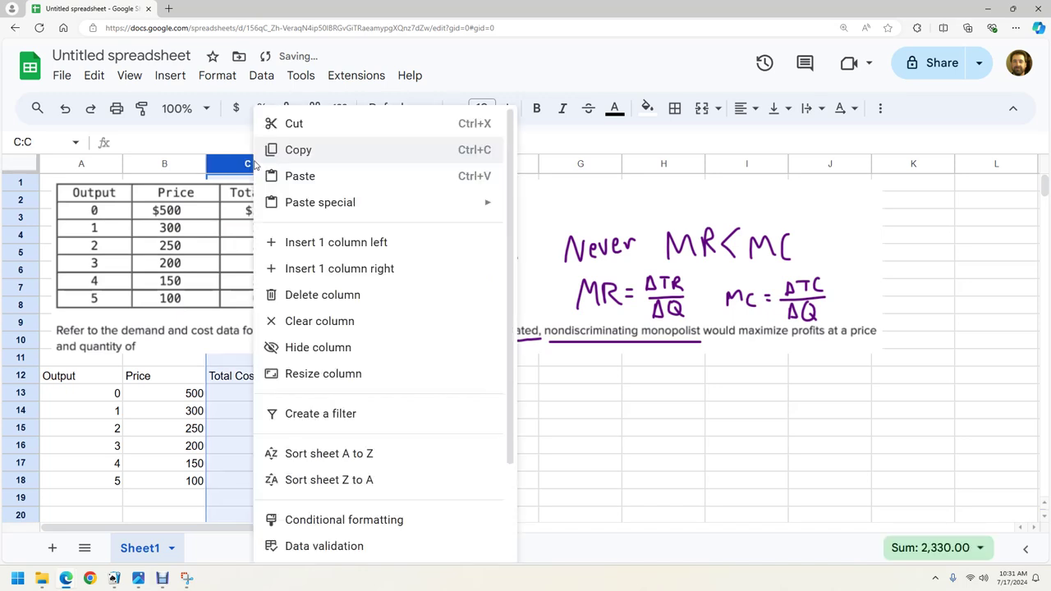
{"action": "left_click", "coordinate": [298, 241]}
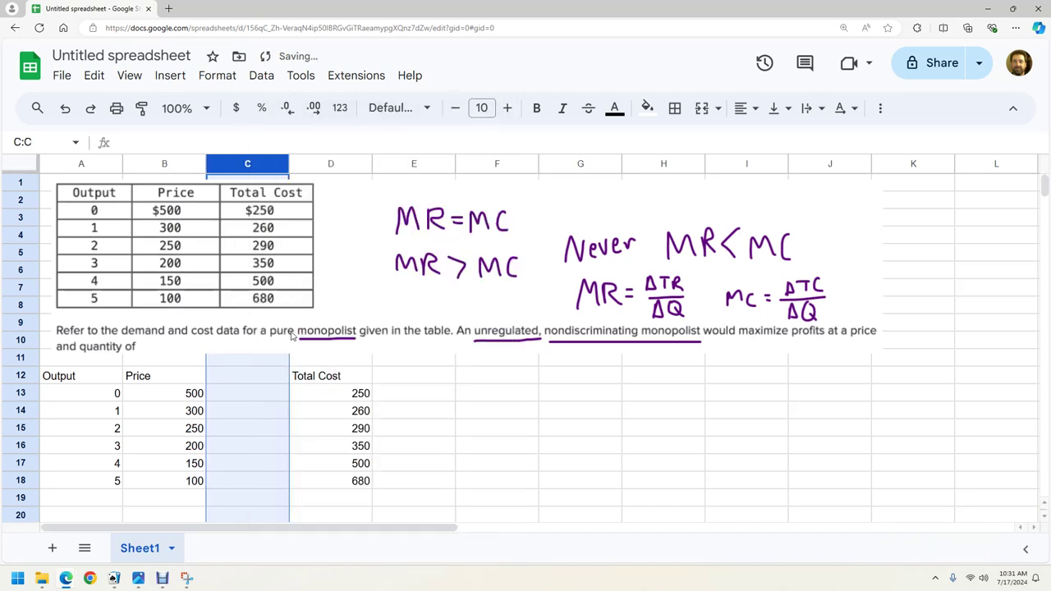
{"action": "left_click", "coordinate": [257, 379]}
Step: Type 'Total Revenue' as the header of the new column C
{"action": "type", "text": "To"}
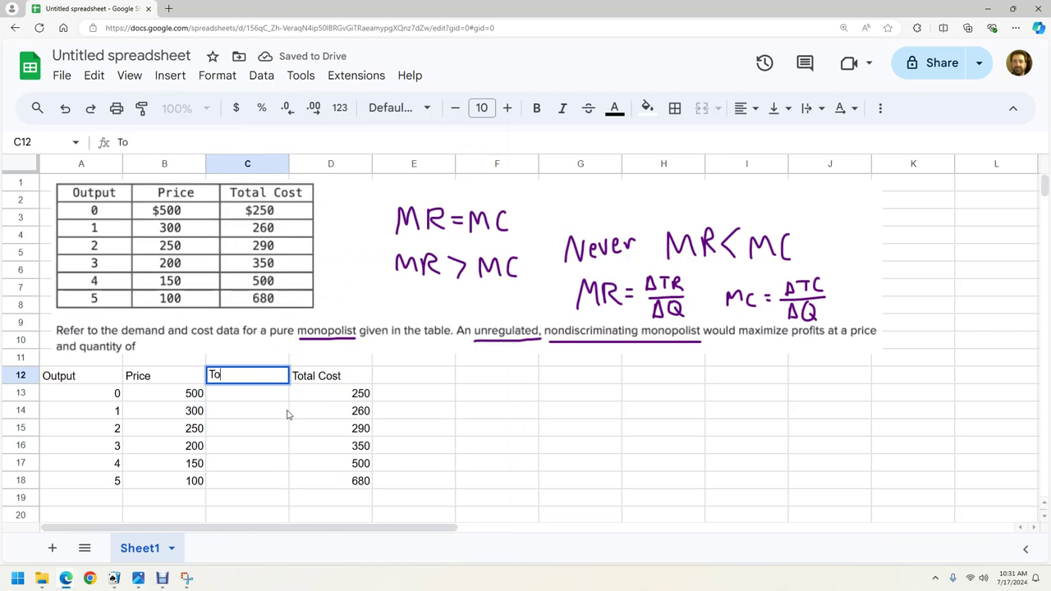
{"action": "type", "text": "tal Reven"}
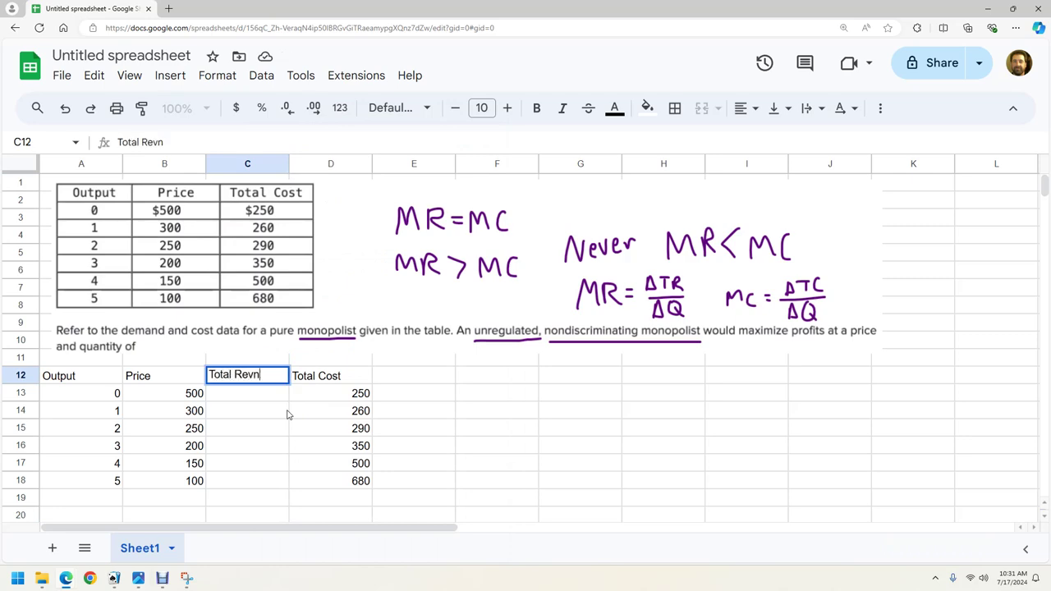
{"action": "key", "text": "BackSpace"}
{"action": "type", "text": "enue"}
{"action": "left_click", "coordinate": [287, 415]}
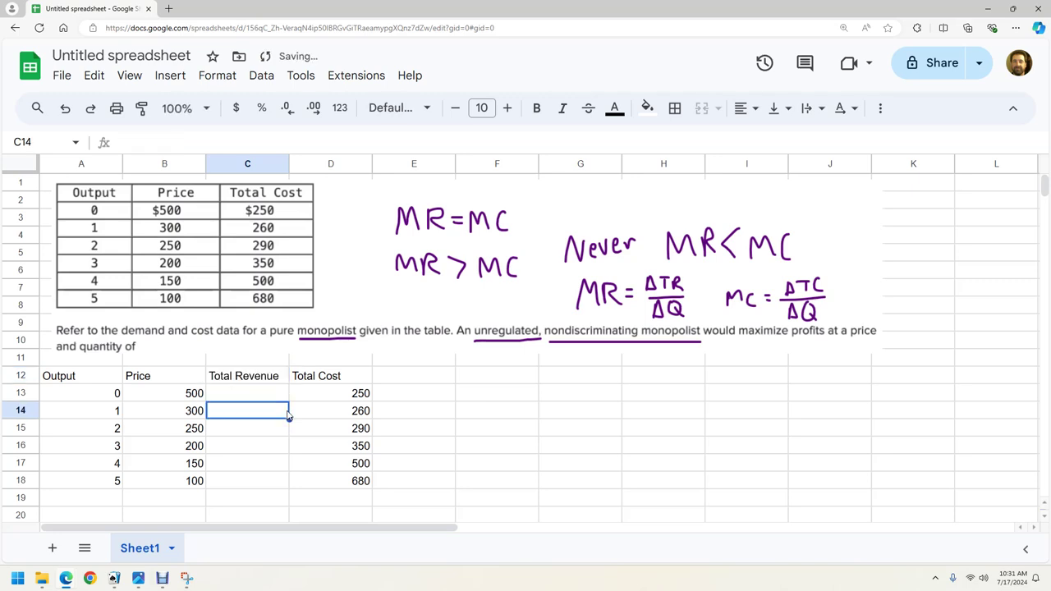
Step: Widen column C and relabel headers to Price P, Total Revenue TR and Total Cost TC
{"action": "left_click", "coordinate": [150, 382]}
{"action": "left_click", "coordinate": [203, 145]}
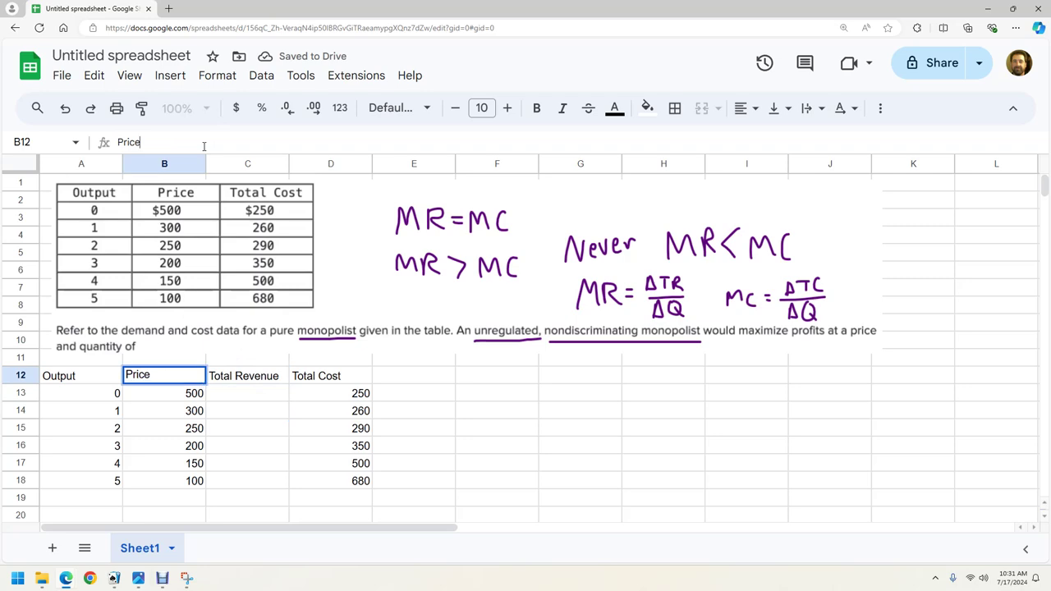
{"action": "type", "text": "P"}
{"action": "key", "text": "Tab"}
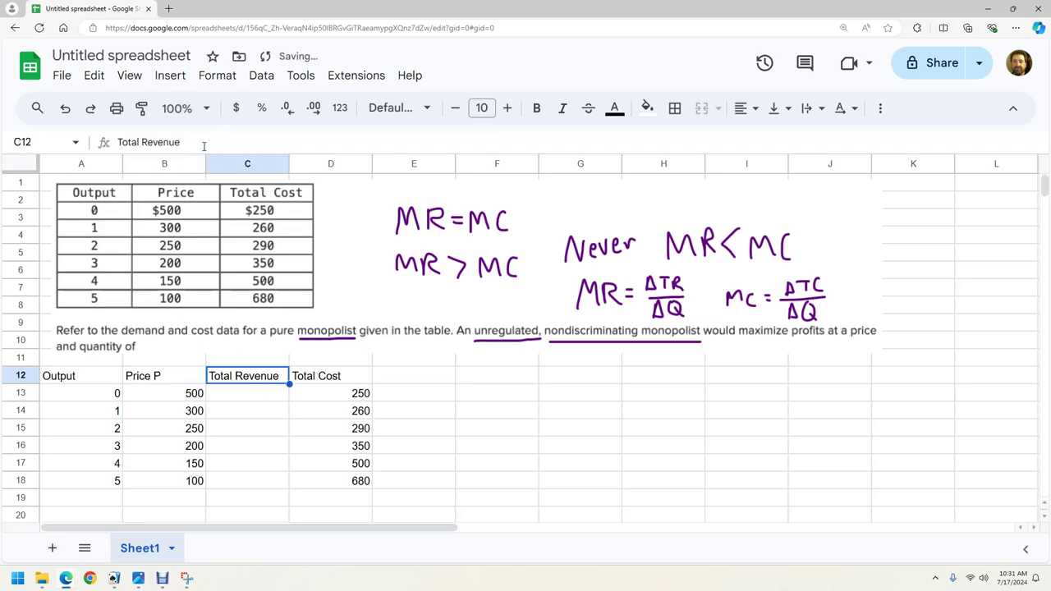
{"action": "left_click_drag", "start_coordinate": [289, 163], "coordinate": [317, 163]}
{"action": "left_click", "coordinate": [200, 144]}
{"action": "type", "text": "T"}
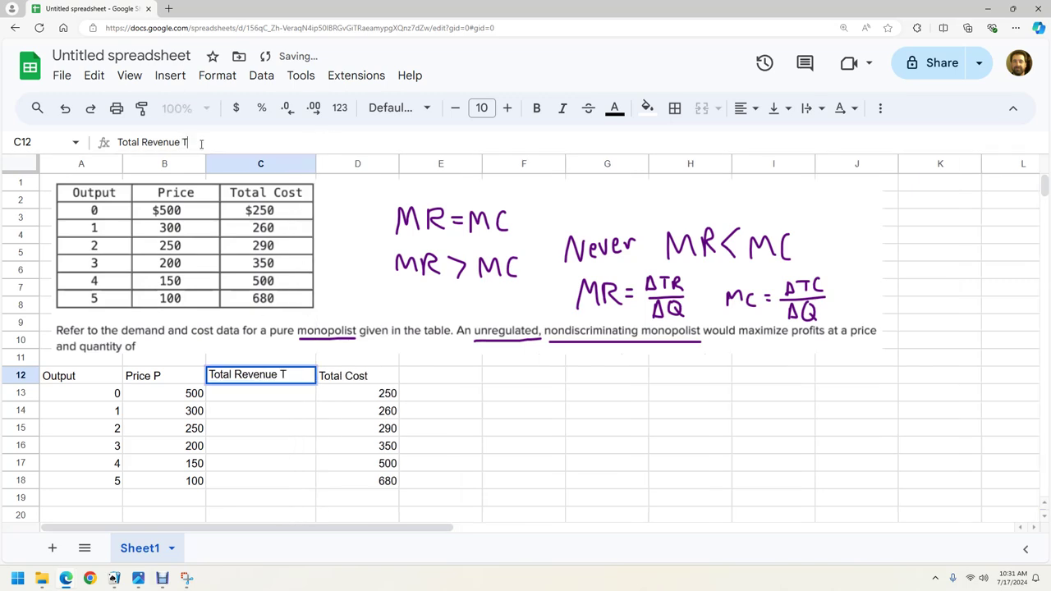
{"action": "type", "text": "R"}
{"action": "key", "text": "Tab"}
{"action": "left_click", "coordinate": [237, 142]}
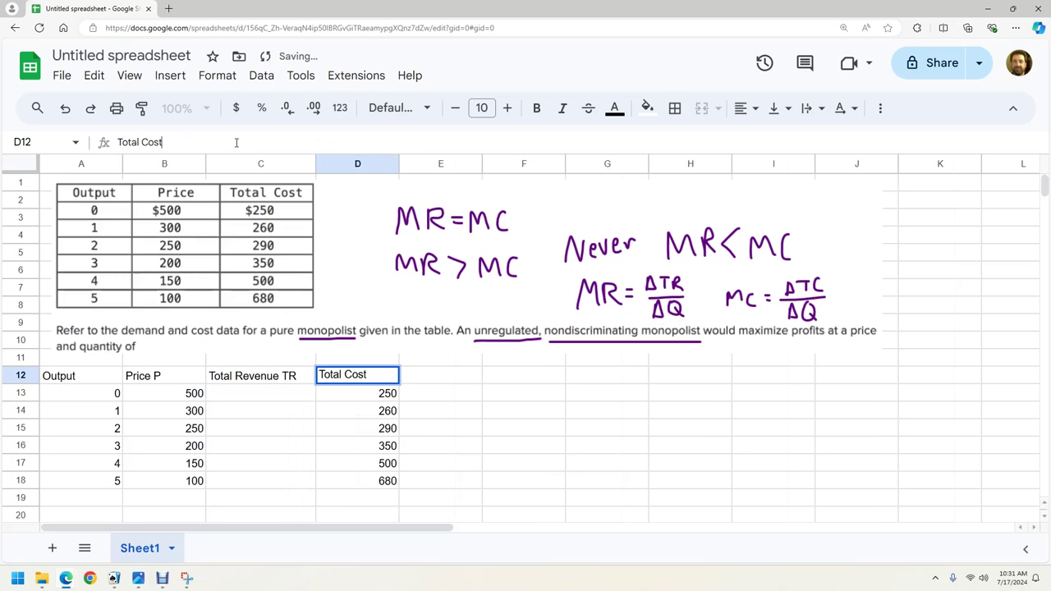
{"action": "type", "text": "TC"}
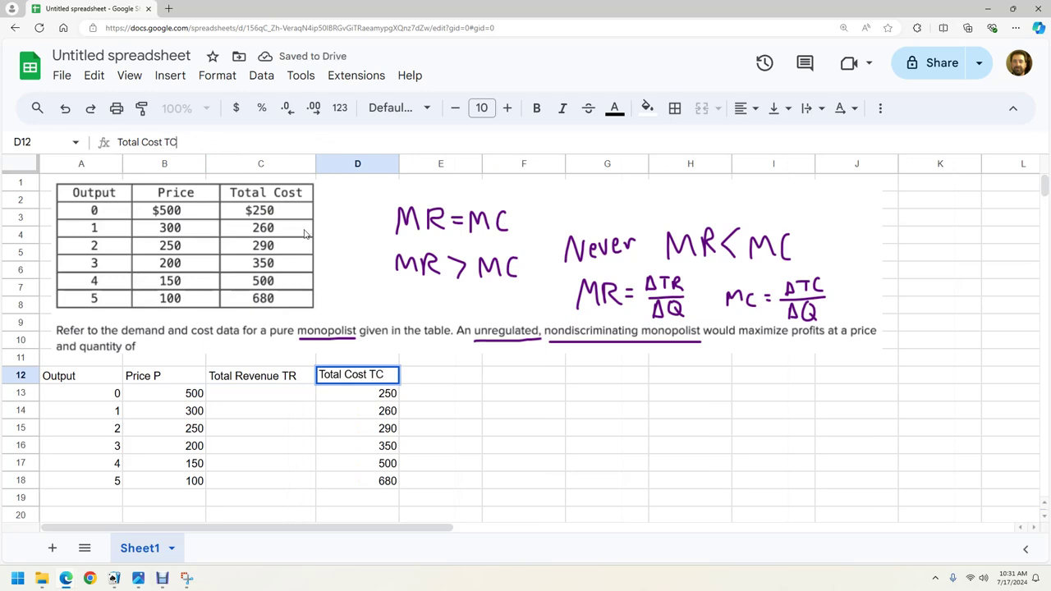
{"action": "key", "text": "Return"}
{"action": "left_click", "coordinate": [358, 451]}
Step: Enter =A13*B13 in C13 and autofill it down, giving 0, 300, 500, 600, 600, 500
{"action": "left_click", "coordinate": [288, 396]}
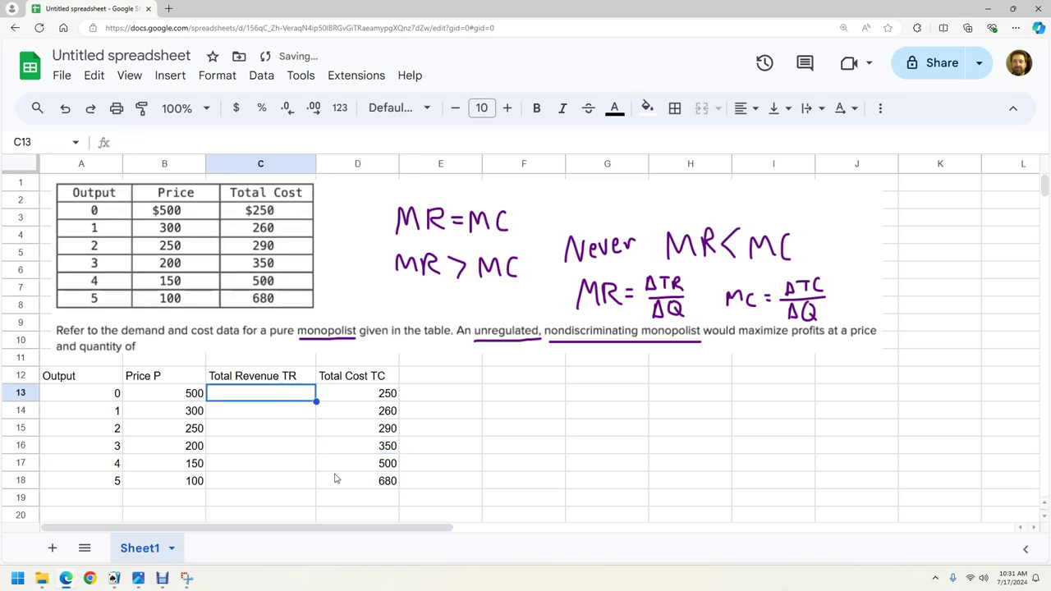
{"action": "type", "text": "="}
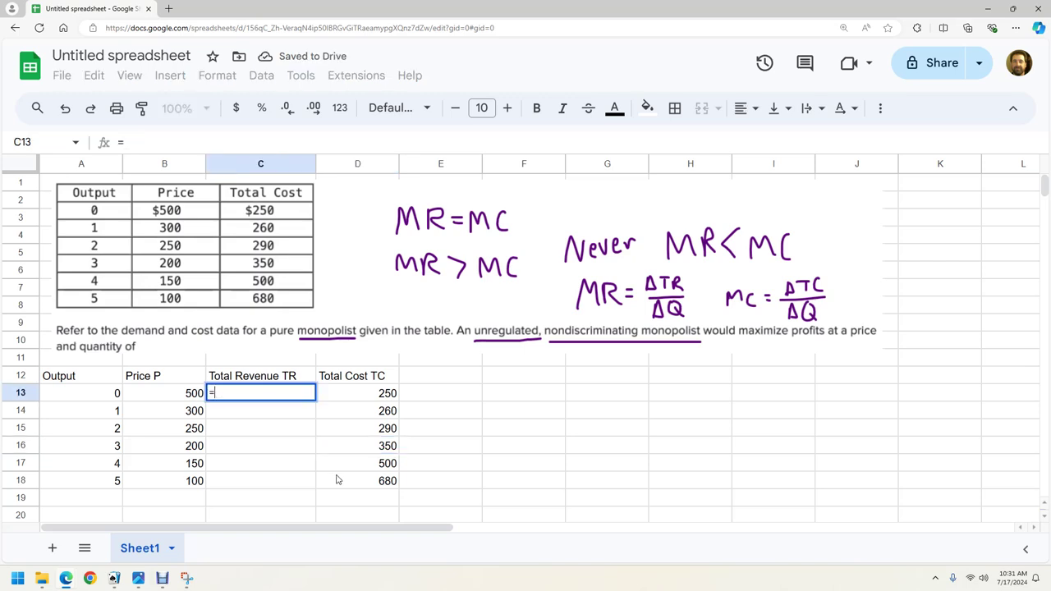
{"action": "left_click", "coordinate": [97, 398]}
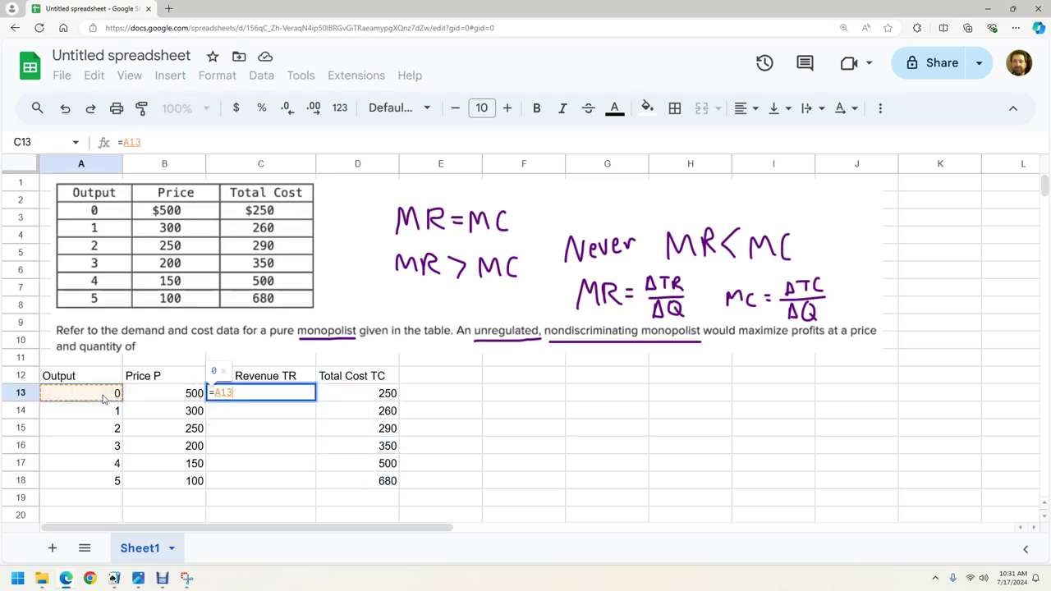
{"action": "type", "text": "*"}
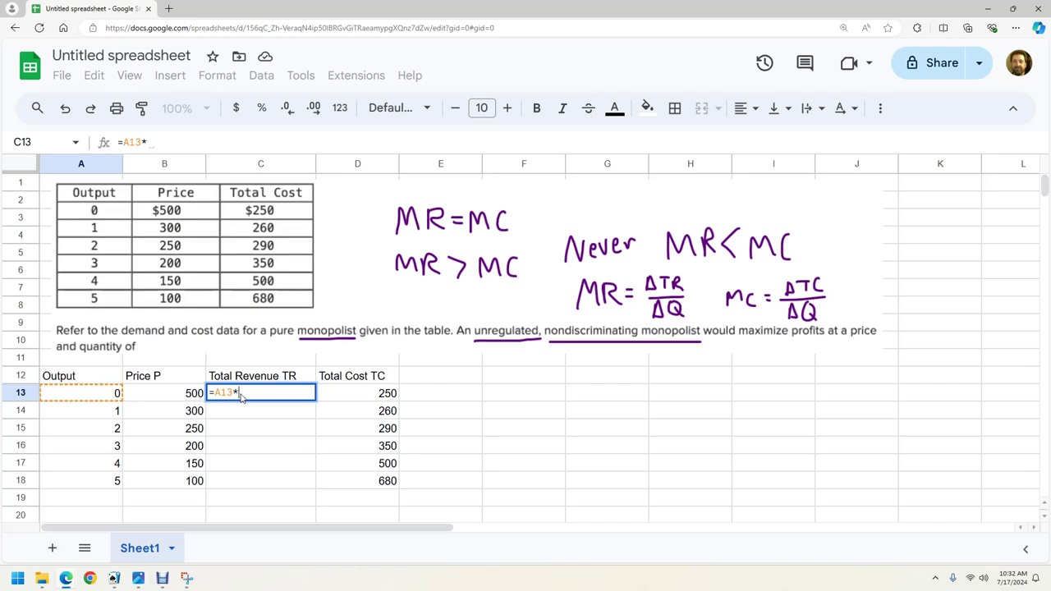
{"action": "left_click", "coordinate": [196, 399]}
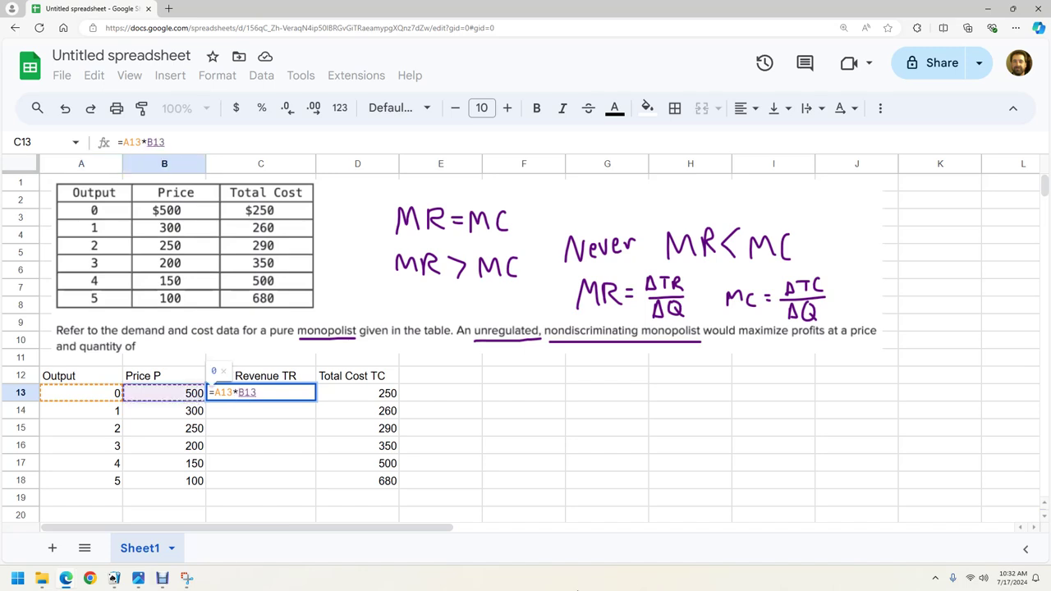
{"action": "key", "text": "Return"}
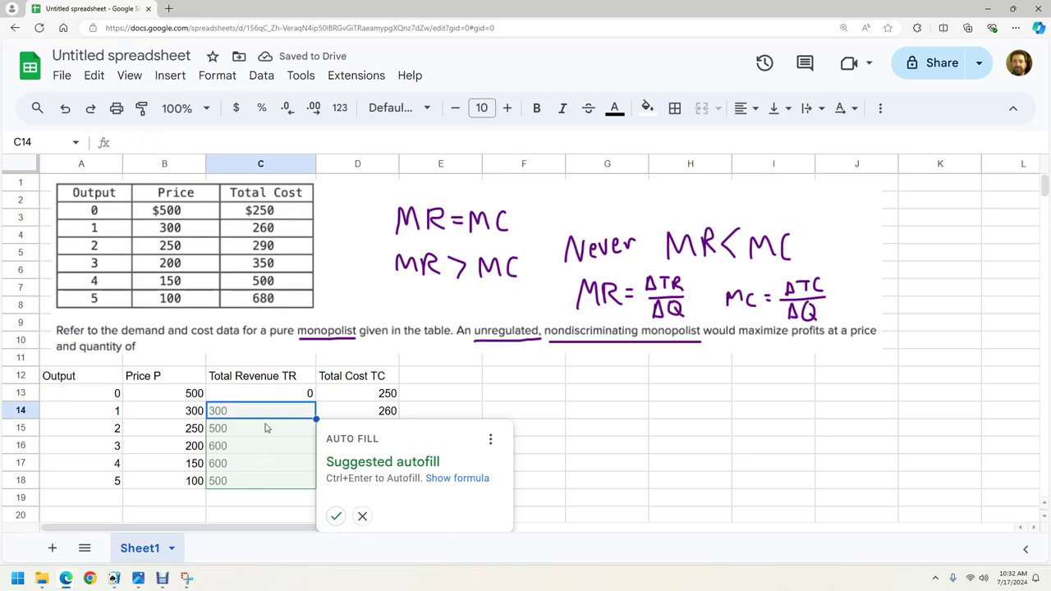
{"action": "left_click", "coordinate": [335, 516]}
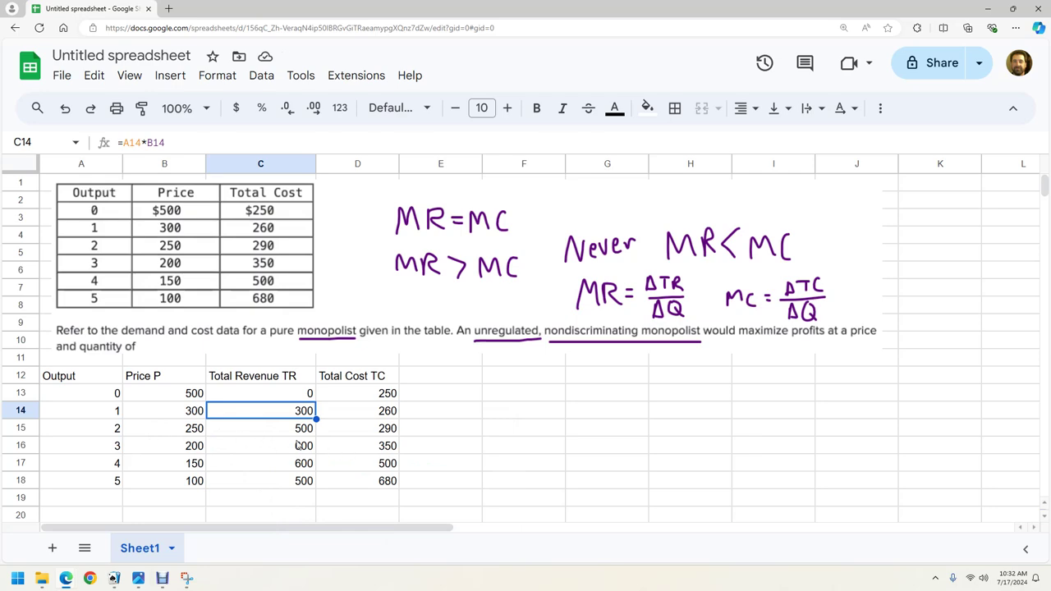
{"action": "left_click", "coordinate": [416, 431]}
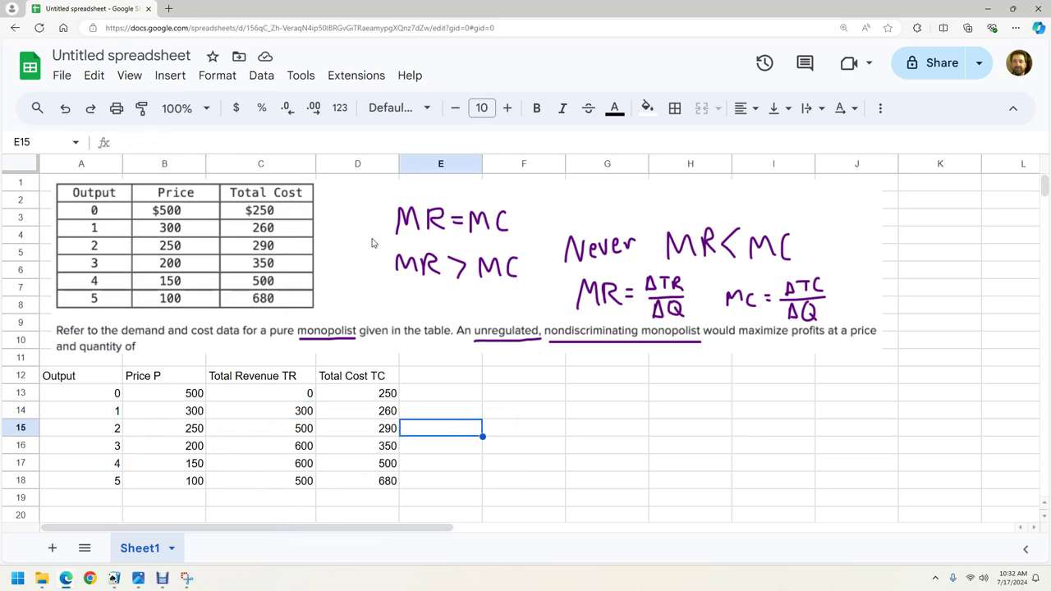
Step: Add Marginal Revenue and Marginal Cost headers in E12 and F12, autofitting column E
{"action": "left_click", "coordinate": [356, 165]}
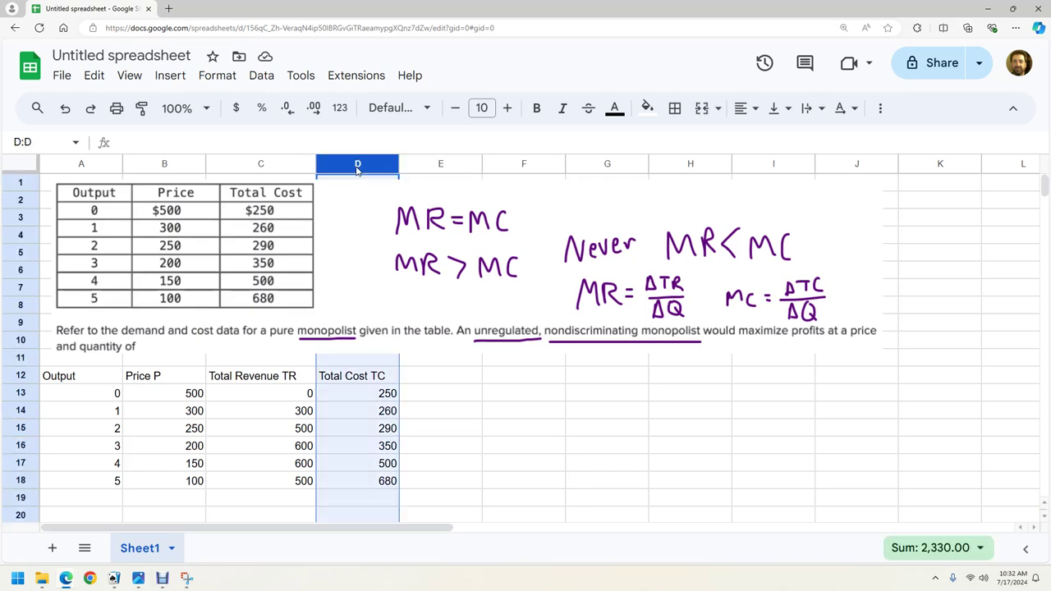
{"action": "left_click", "coordinate": [419, 379]}
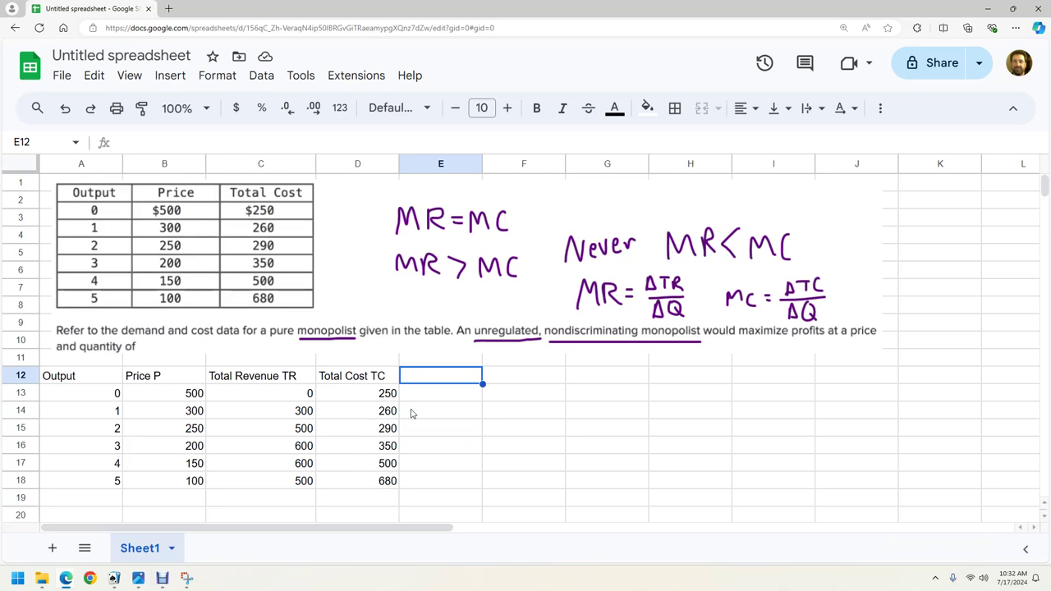
{"action": "type", "text": "M"}
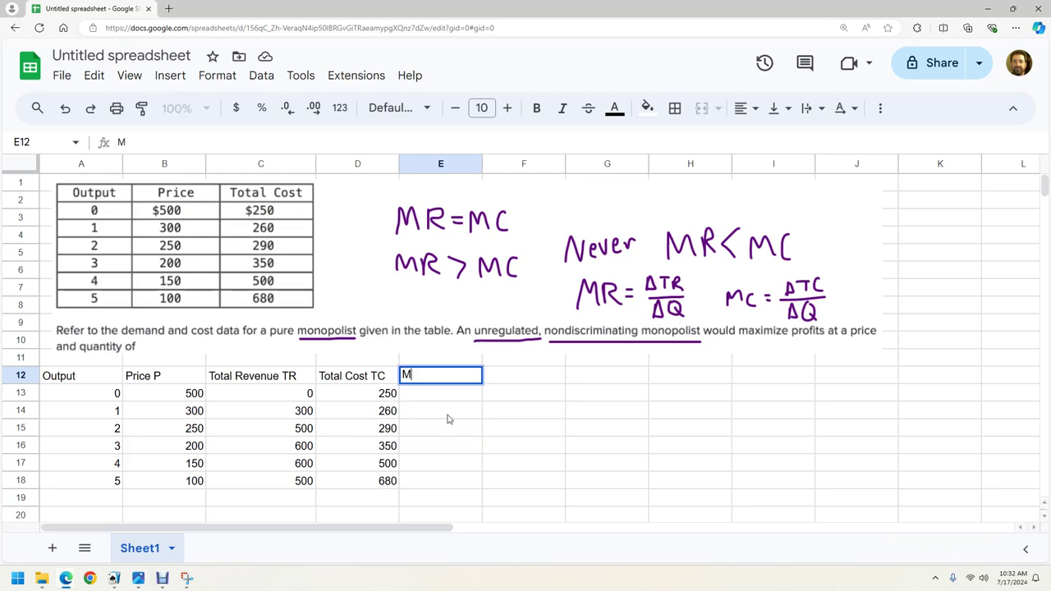
{"action": "type", "text": "arginal "}
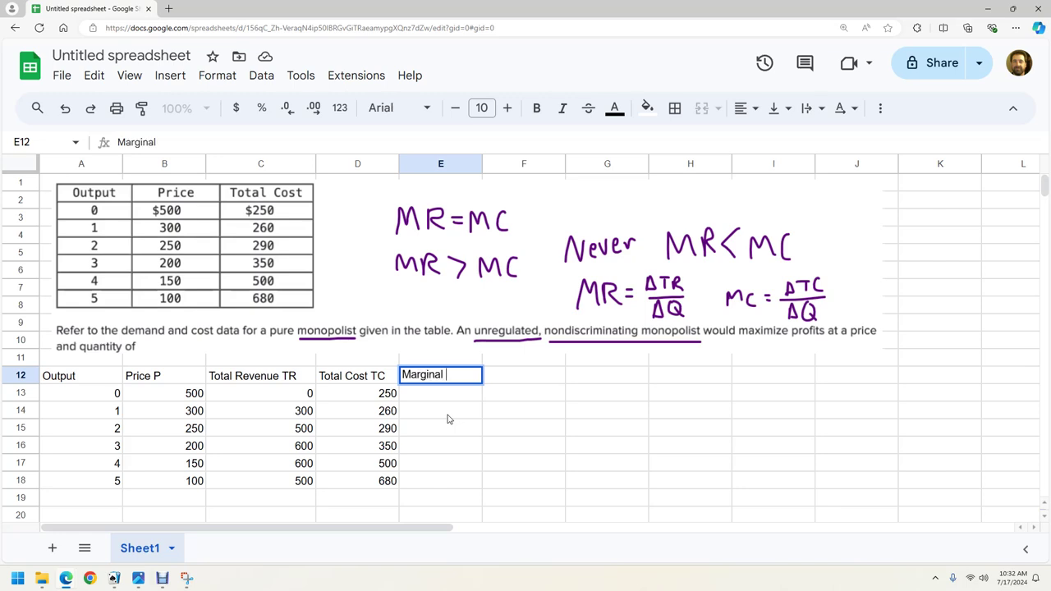
{"action": "type", "text": "Revenue"}
{"action": "key", "text": "Tab"}
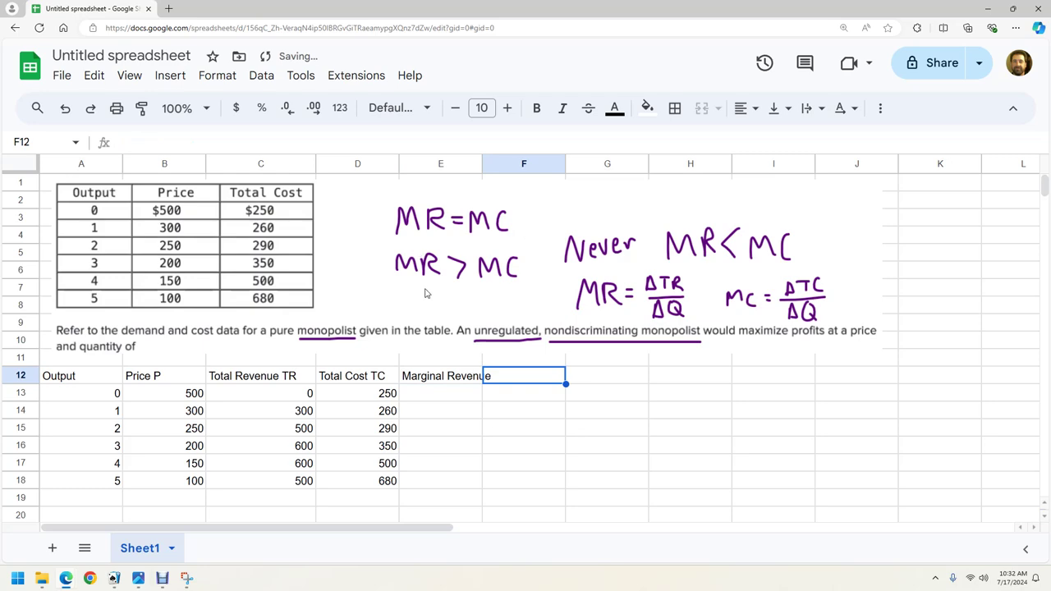
{"action": "double_click", "coordinate": [482, 163]}
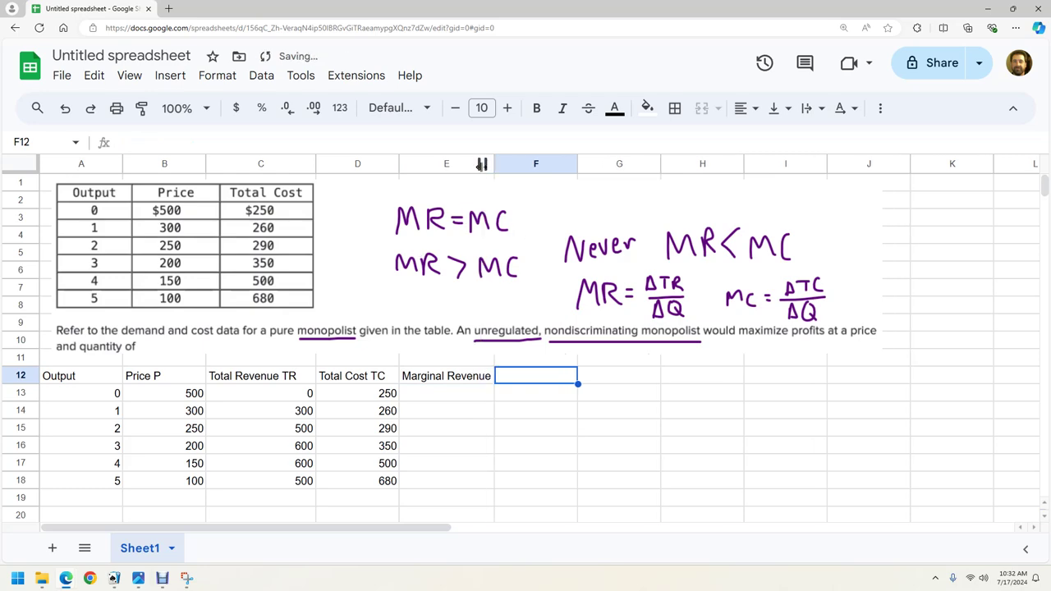
{"action": "type", "text": "Marginal Cost"}
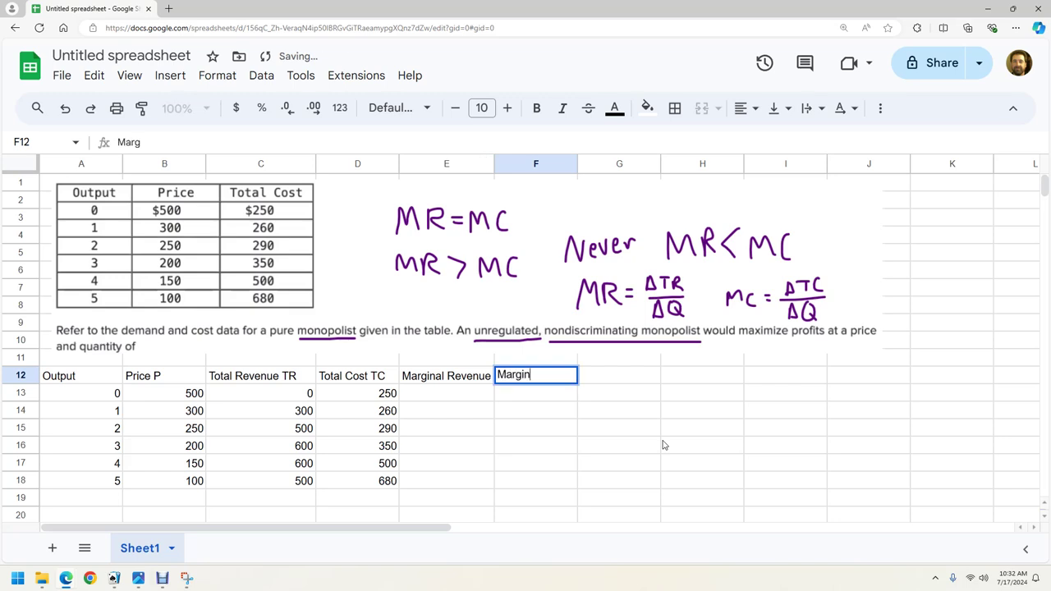
{"action": "left_click", "coordinate": [664, 444]}
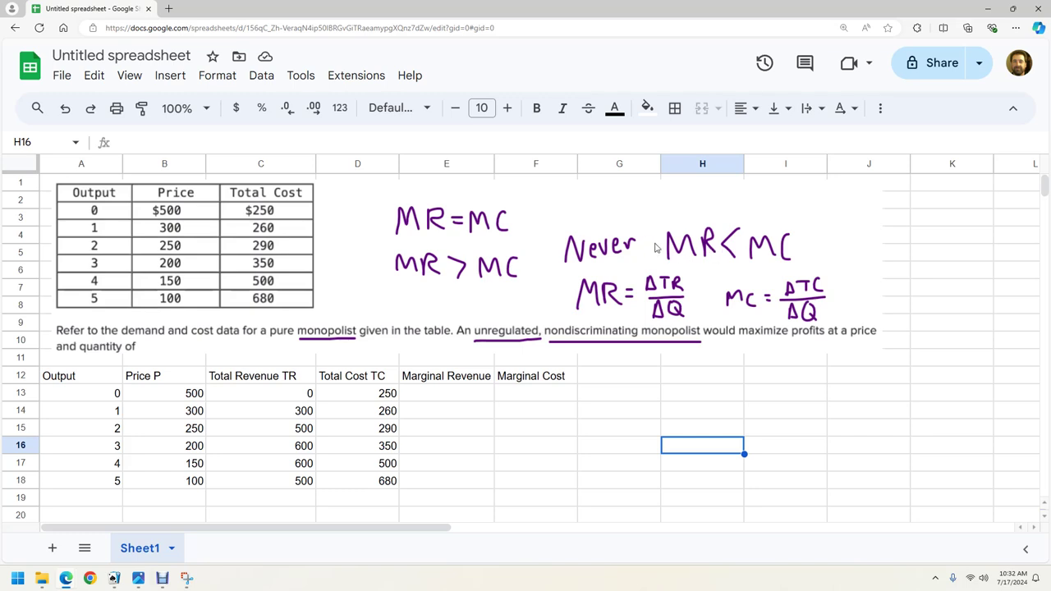
Step: Put XX in E13 and F13 for output 0 and start the MR formula in E14
{"action": "left_click", "coordinate": [433, 399]}
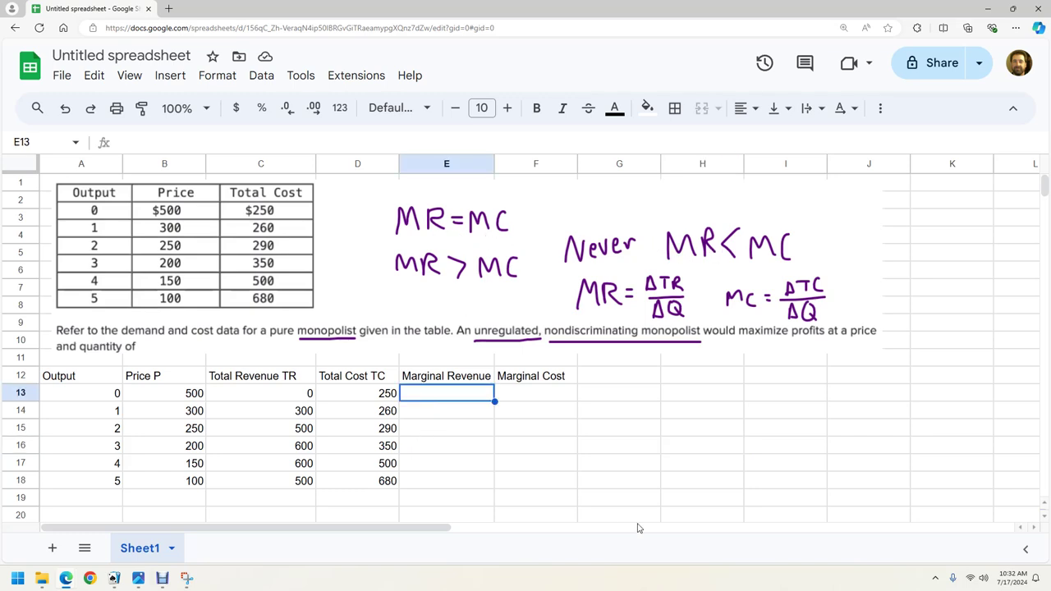
{"action": "type", "text": "XX"}
{"action": "key", "text": "Tab"}
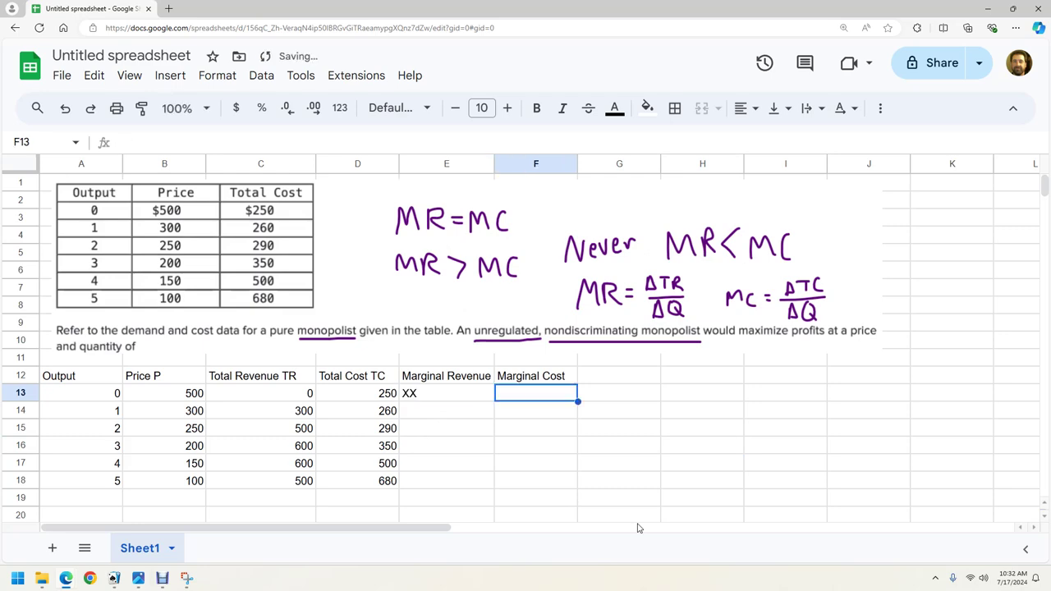
{"action": "type", "text": "XX"}
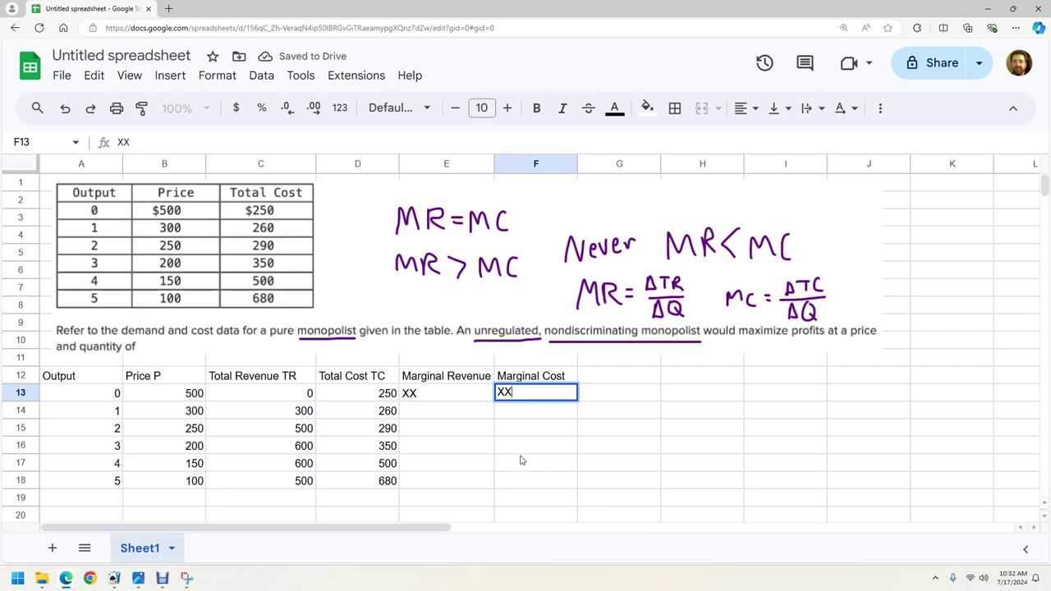
{"action": "left_click", "coordinate": [454, 419]}
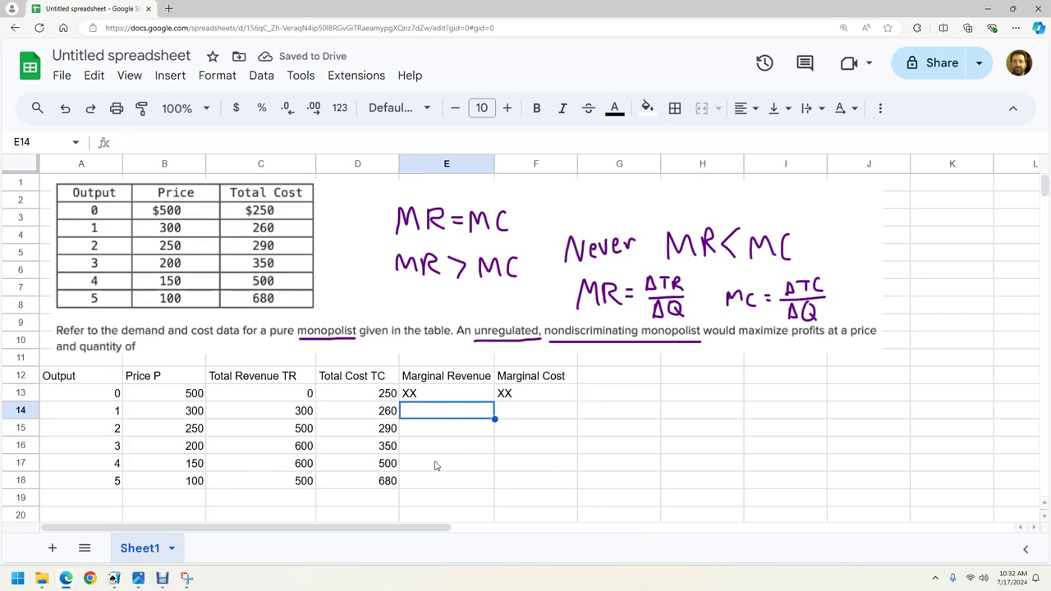
{"action": "type", "text": "="}
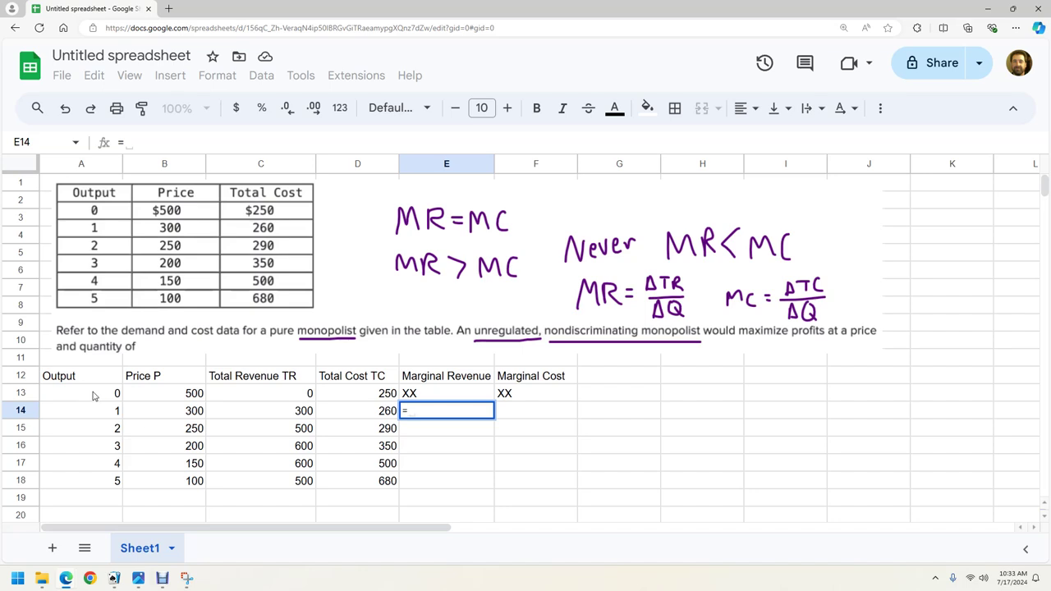
Step: Start the marginal revenue formula in E14 with the numerator (C14-C13) divided by
{"action": "left_click", "coordinate": [293, 414]}
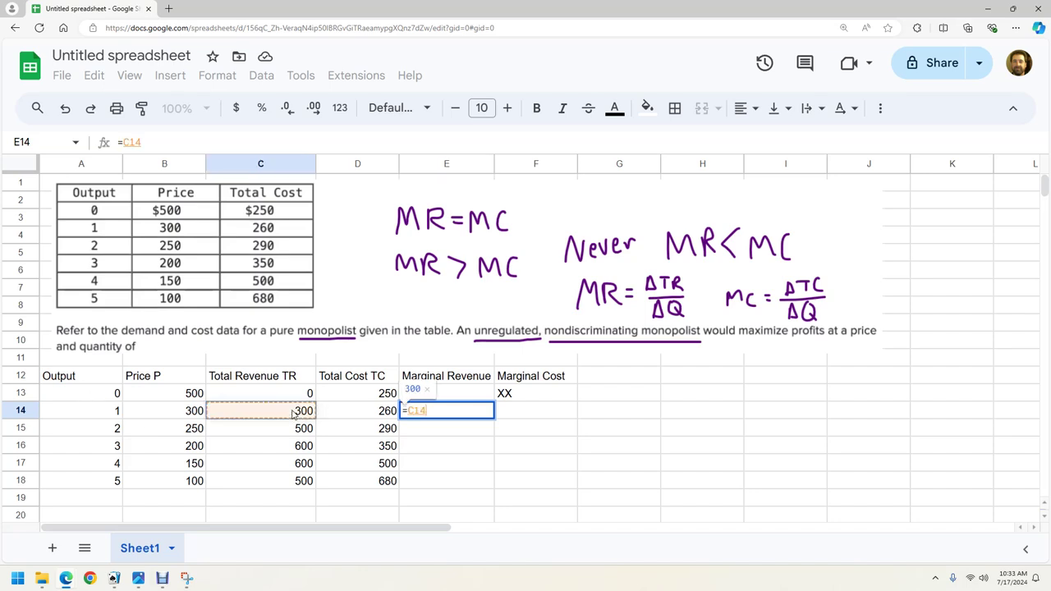
{"action": "type", "text": "-"}
{"action": "left_click", "coordinate": [292, 393]}
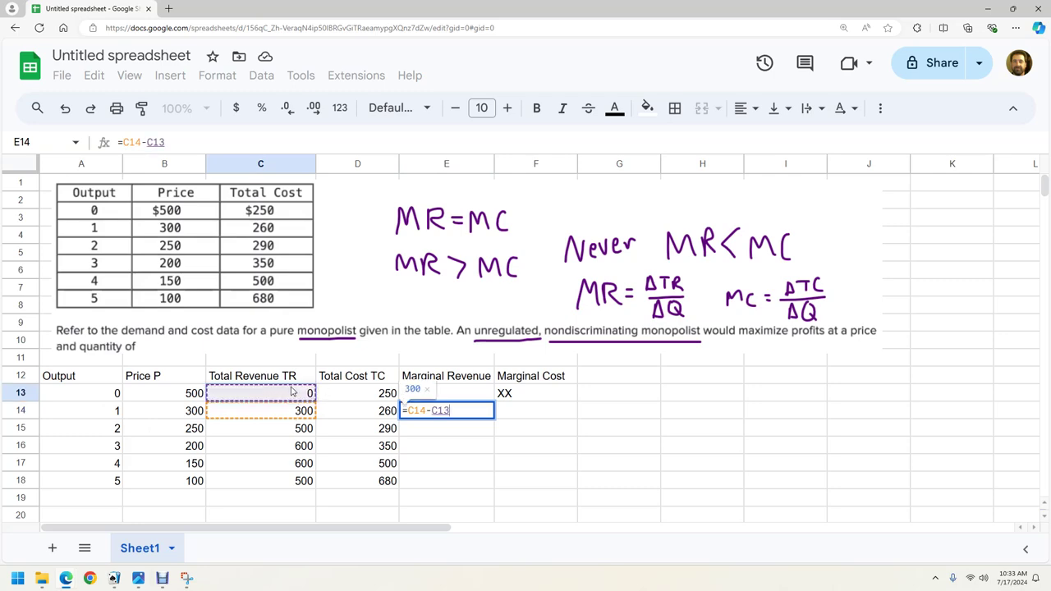
{"action": "type", "text": ")"}
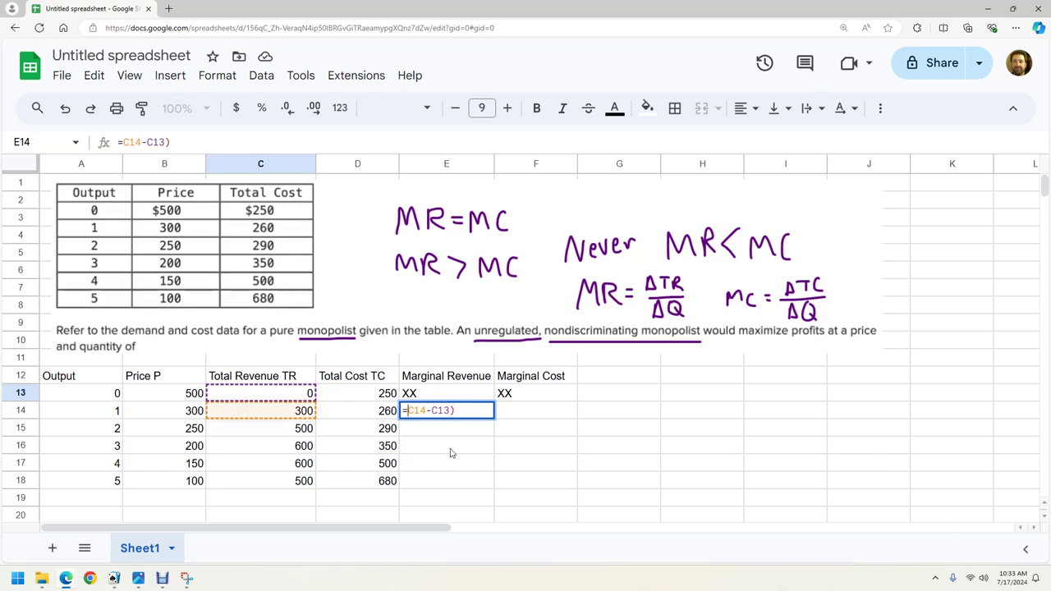
{"action": "type", "text": "("}
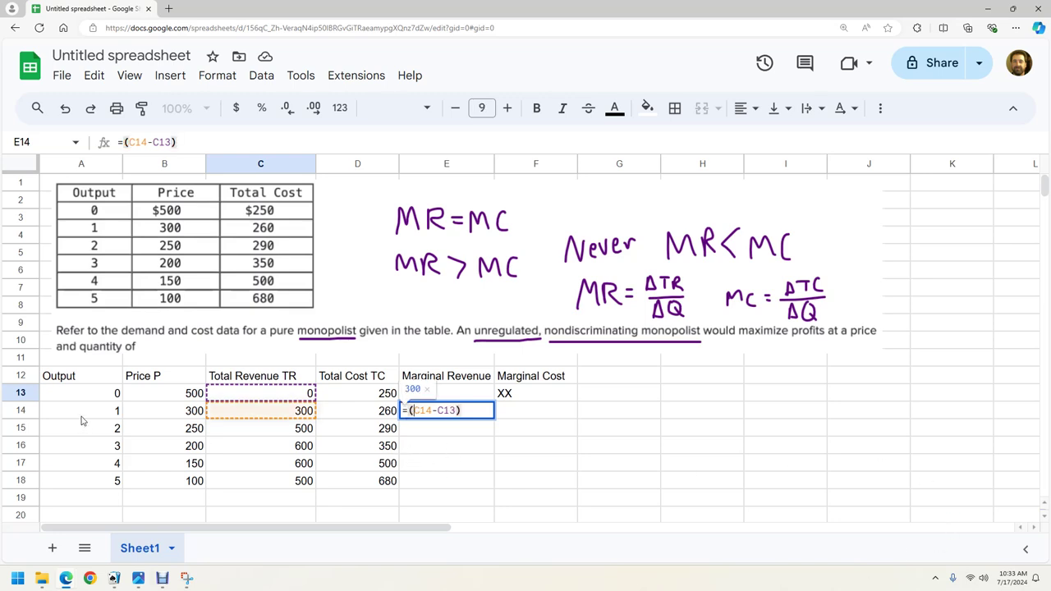
{"action": "left_click", "coordinate": [476, 409]}
{"action": "type", "text": "/"}
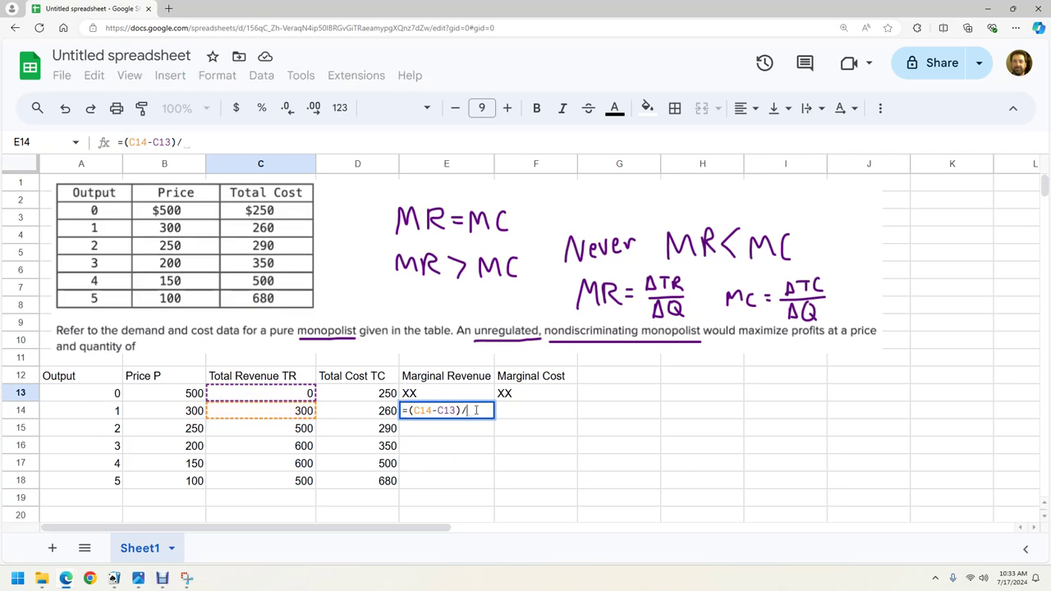
{"action": "type", "text": "("}
Step: Finish it with the divisor (A14-A13) and accept the suggested fill for E15:E18
{"action": "left_click", "coordinate": [103, 413]}
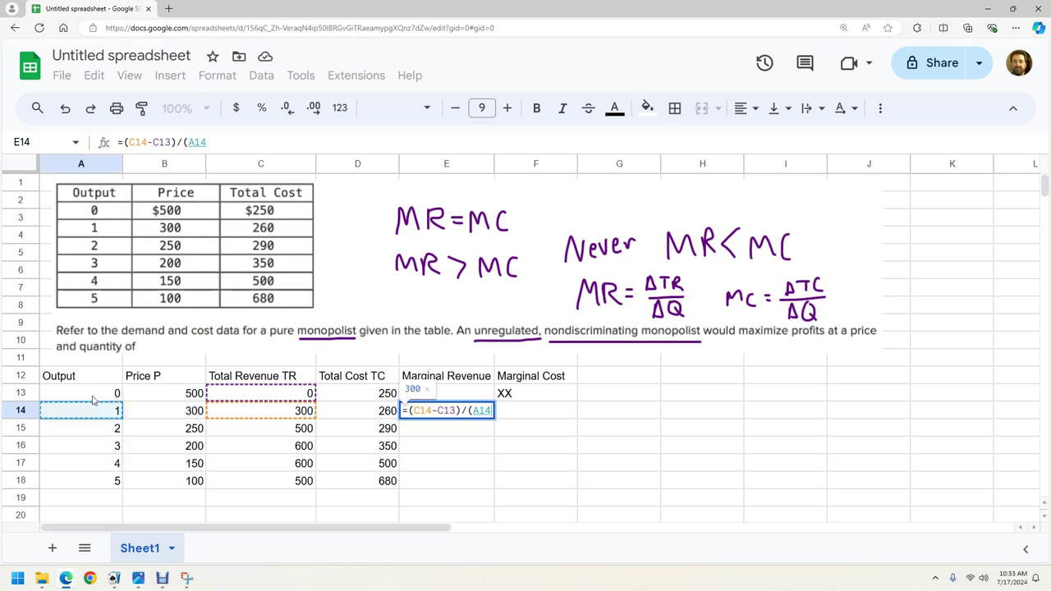
{"action": "type", "text": "-"}
{"action": "left_click", "coordinate": [93, 398]}
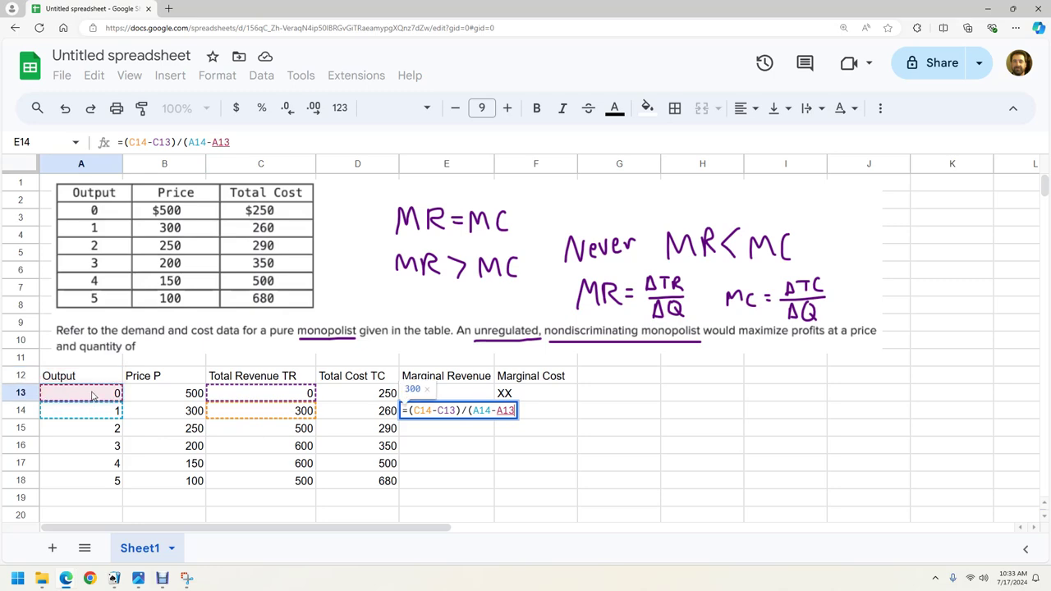
{"action": "type", "text": ")"}
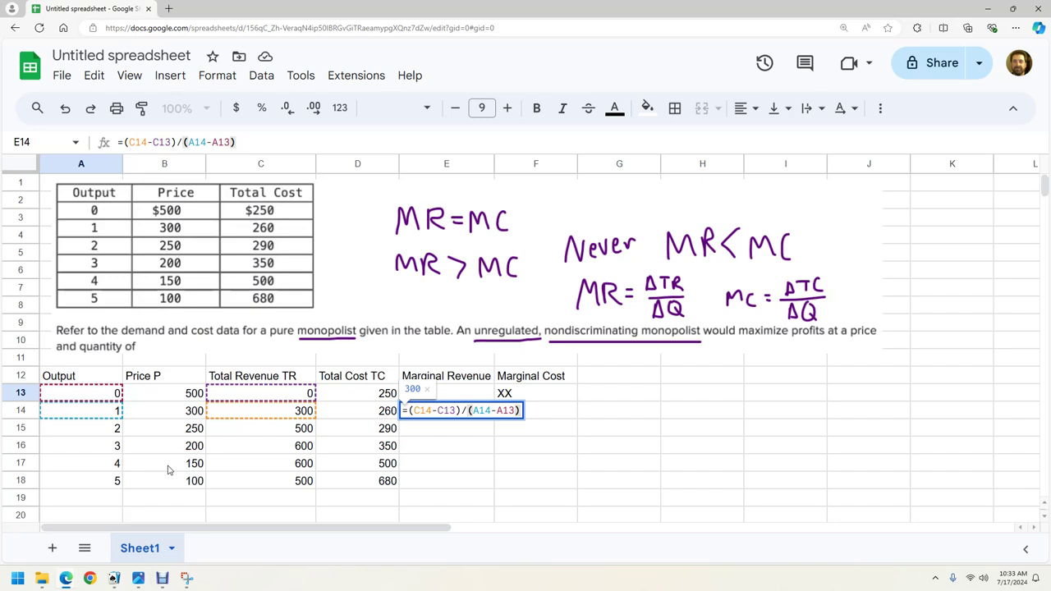
{"action": "key", "text": "Return"}
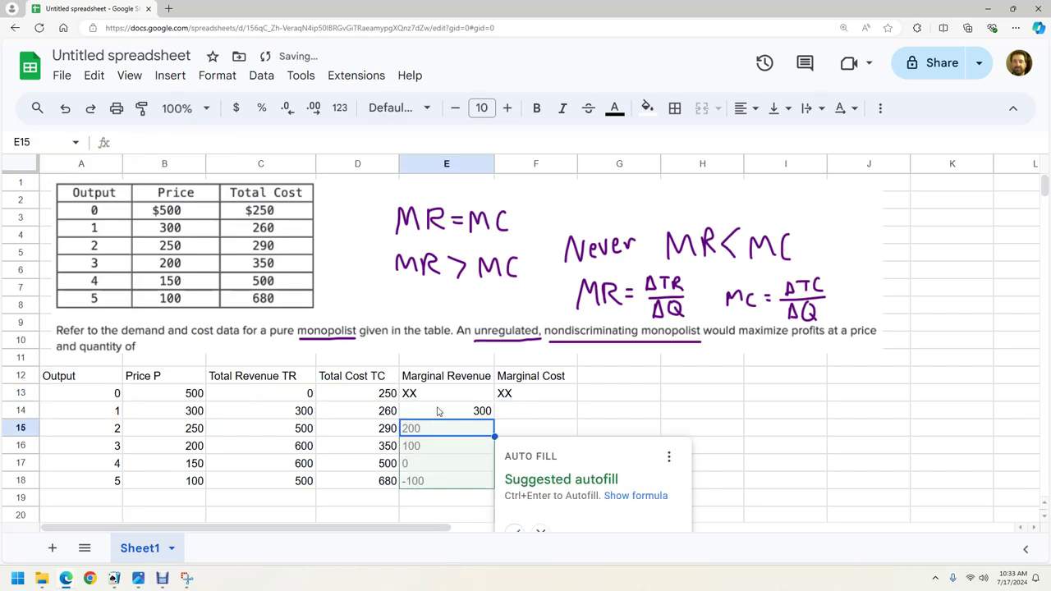
{"action": "scroll", "coordinate": [573, 505], "scroll_direction": "down", "scroll_amount": 1}
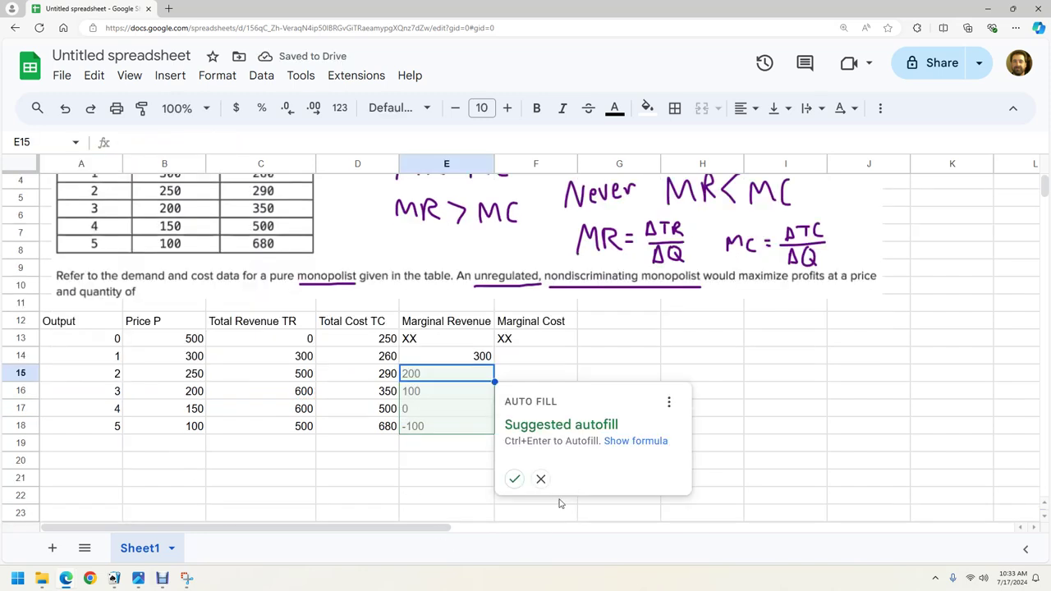
{"action": "left_click", "coordinate": [512, 478]}
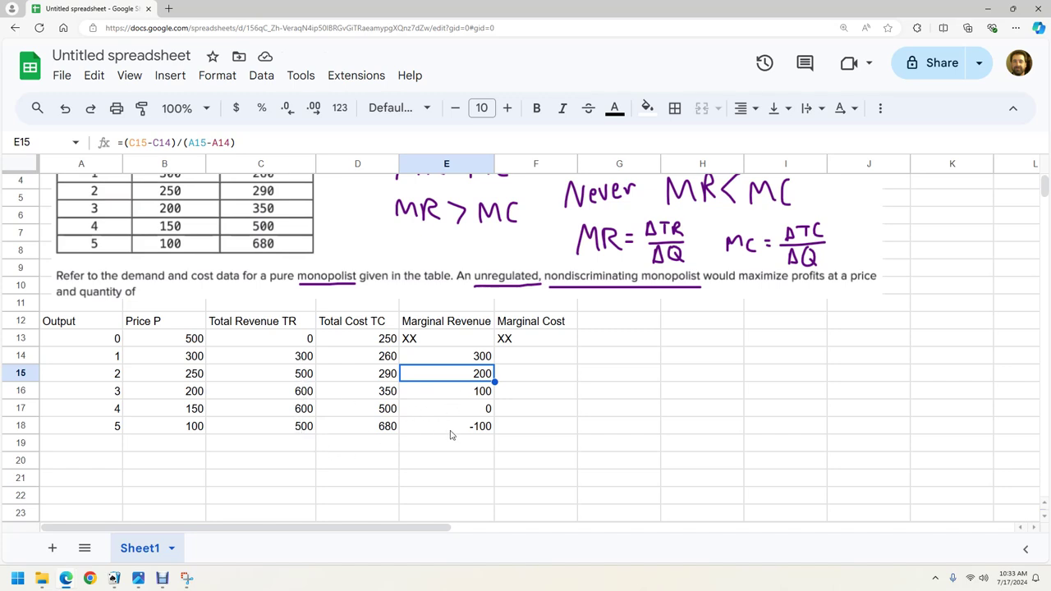
Step: Enter =D14-D13 in F14 and accept the suggested fill down to F18
{"action": "left_click", "coordinate": [516, 365]}
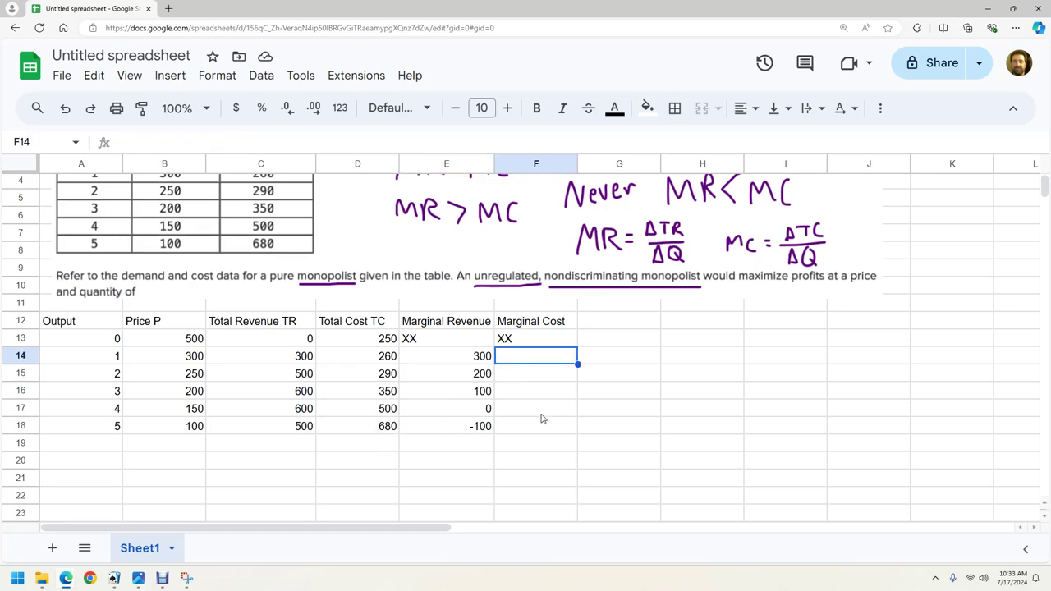
{"action": "type", "text": "="}
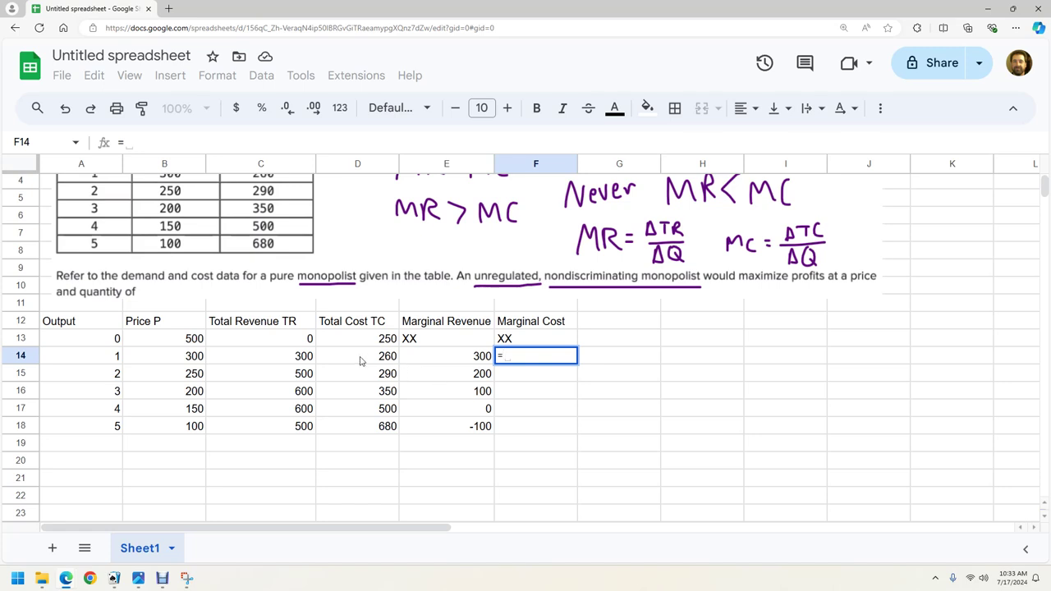
{"action": "left_click", "coordinate": [392, 361]}
{"action": "type", "text": "-"}
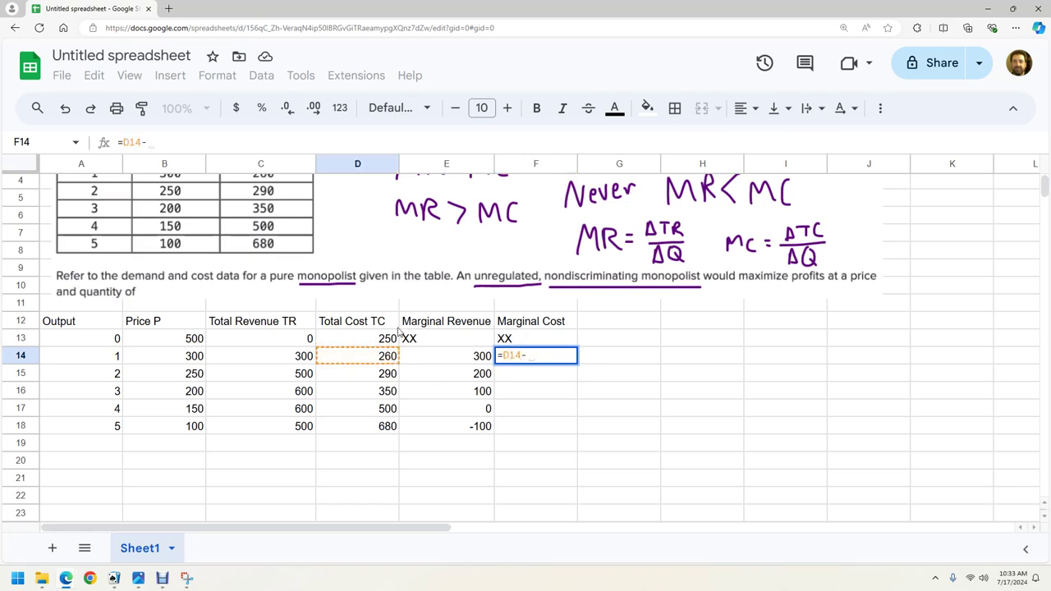
{"action": "left_click", "coordinate": [392, 338]}
{"action": "key", "text": "Return"}
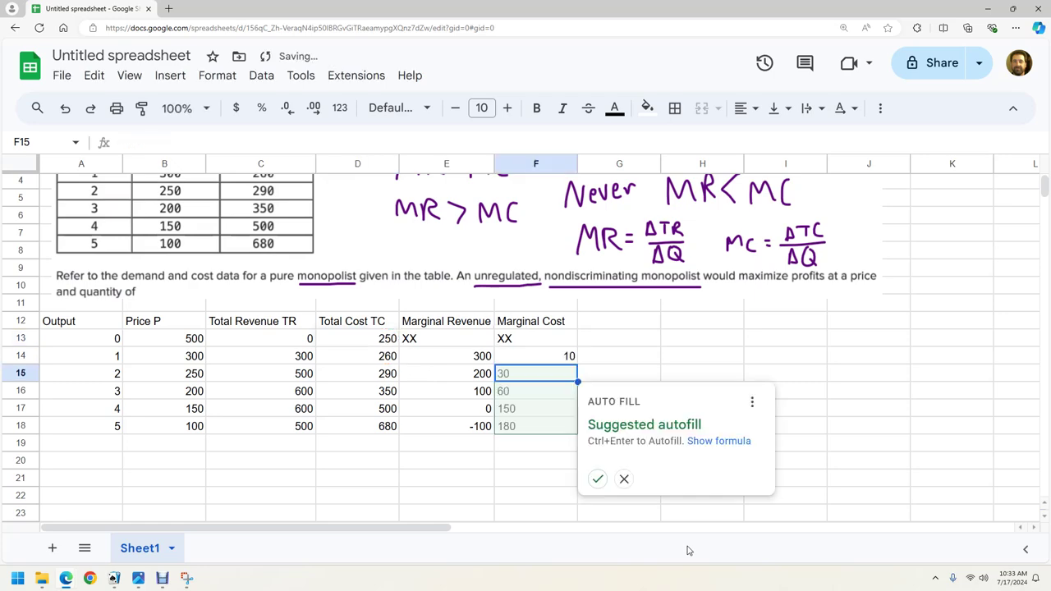
{"action": "left_click", "coordinate": [596, 479]}
{"action": "left_click", "coordinate": [628, 444]}
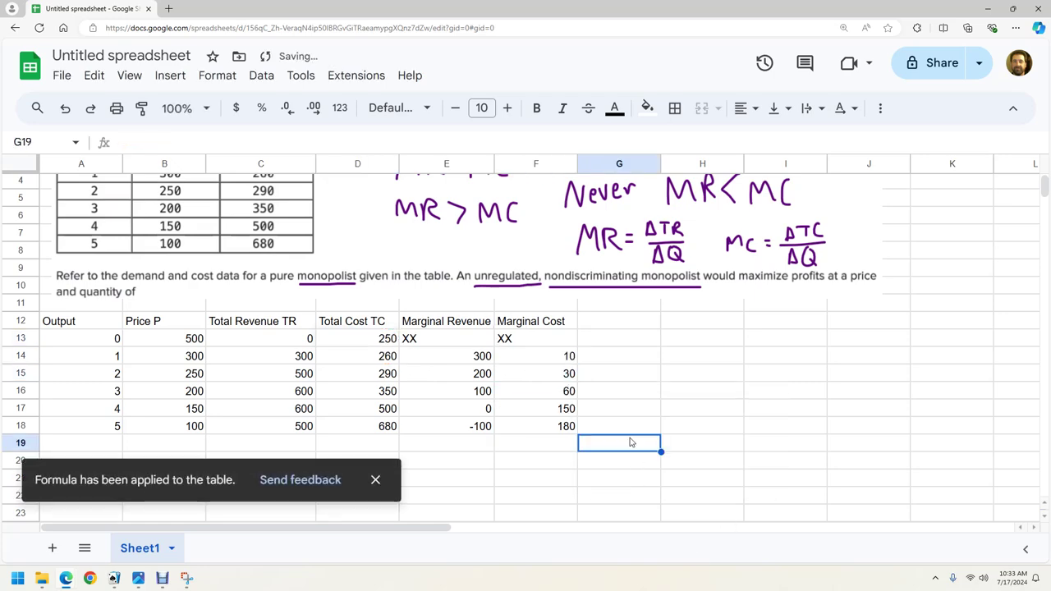
{"action": "left_click", "coordinate": [375, 480]}
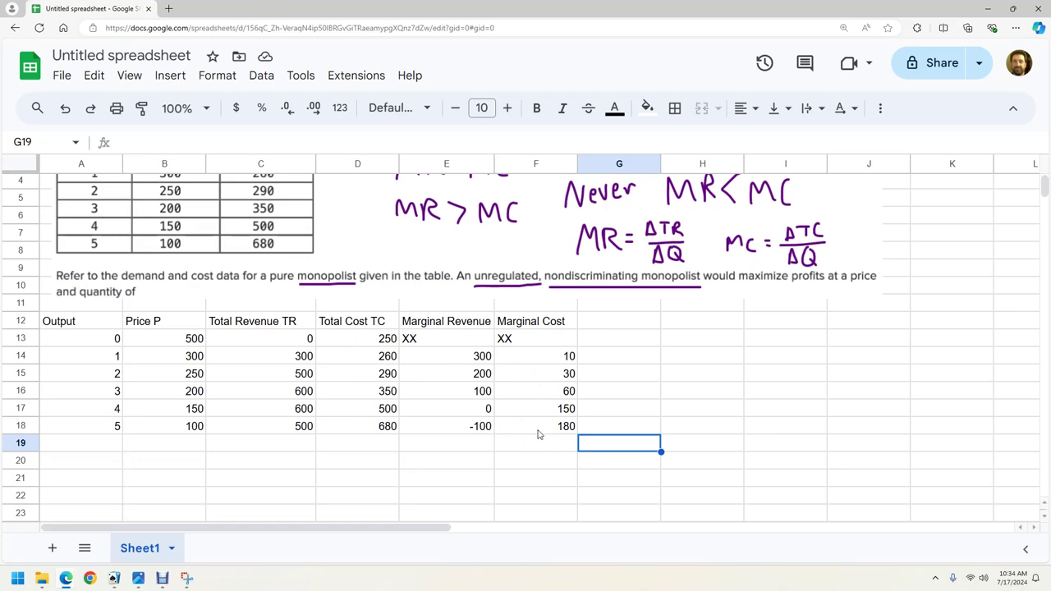
Step: Select E14:F14 to compare marginal revenue and marginal cost at output 1
{"action": "scroll", "coordinate": [461, 238], "scroll_direction": "up", "scroll_amount": 1}
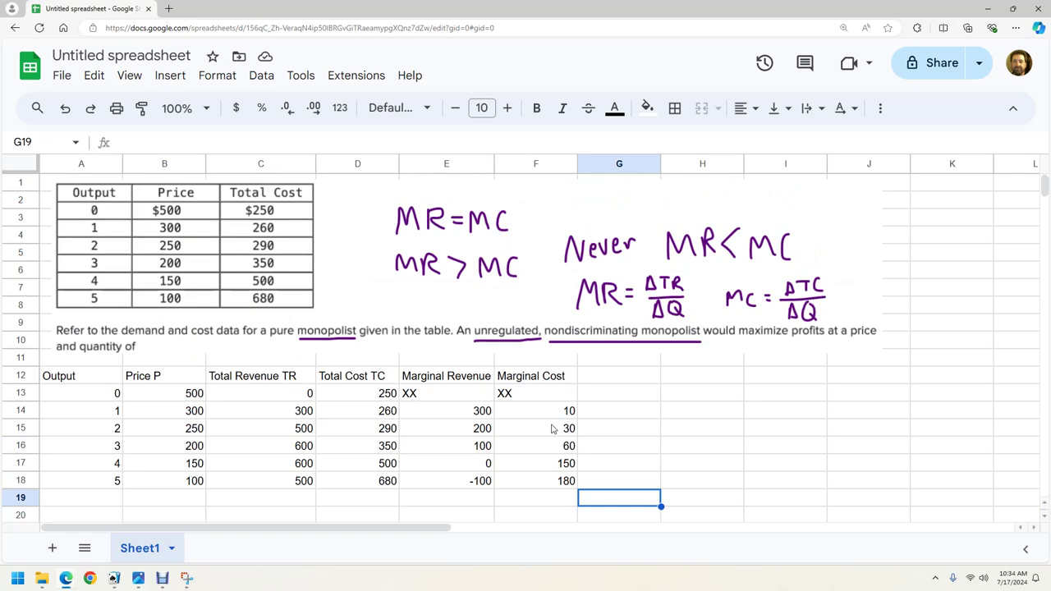
{"action": "left_click", "coordinate": [468, 414]}
{"action": "left_click_drag", "start_coordinate": [528, 416], "coordinate": [469, 418]}
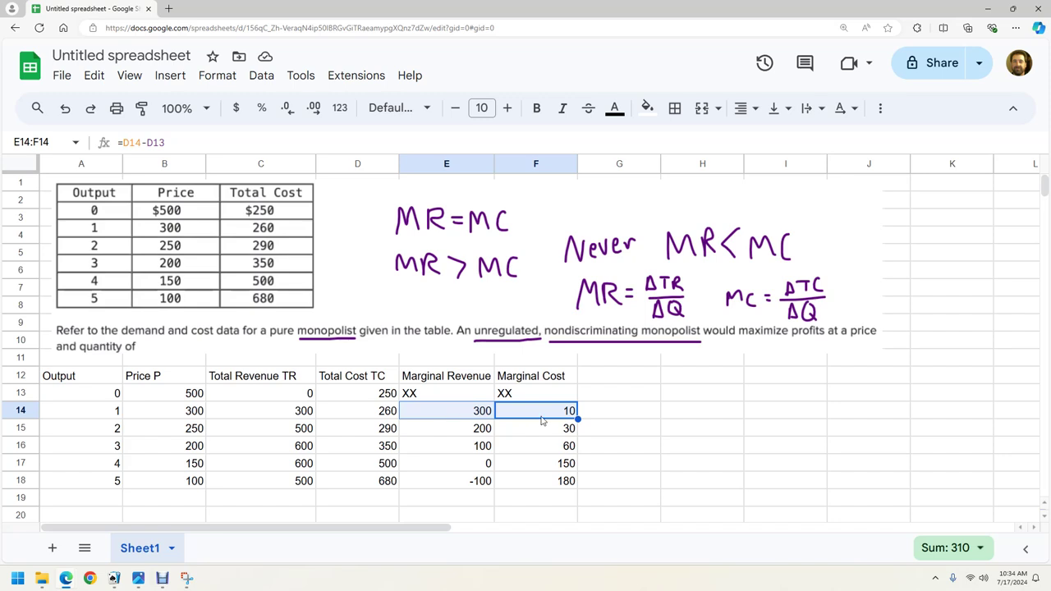
{"action": "left_click", "coordinate": [611, 380]}
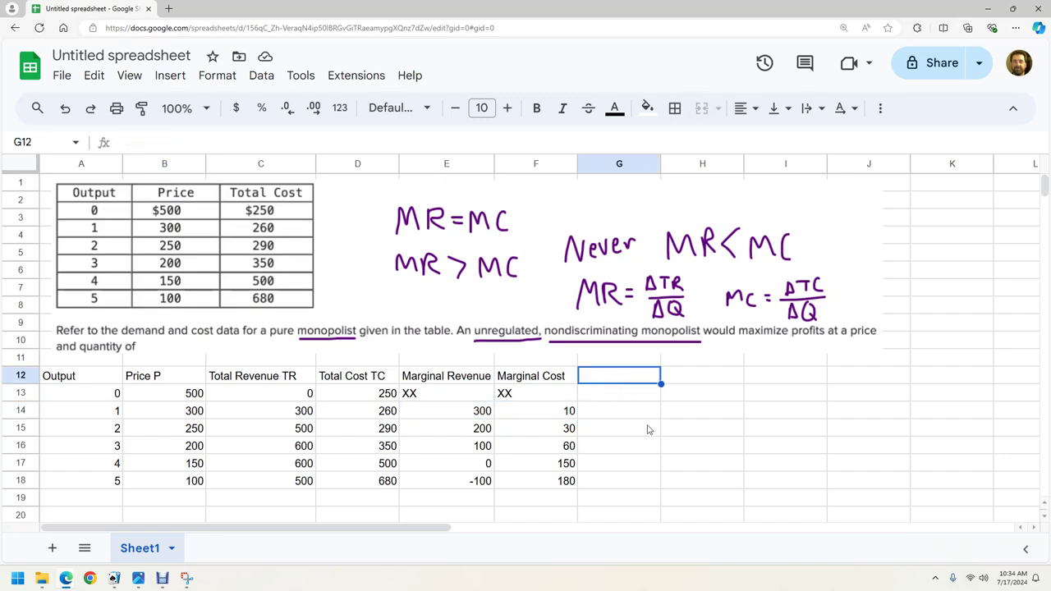
Step: Add the header 'Produce?' in G12 and enter YES for output 1
{"action": "type", "text": "Produce?"}
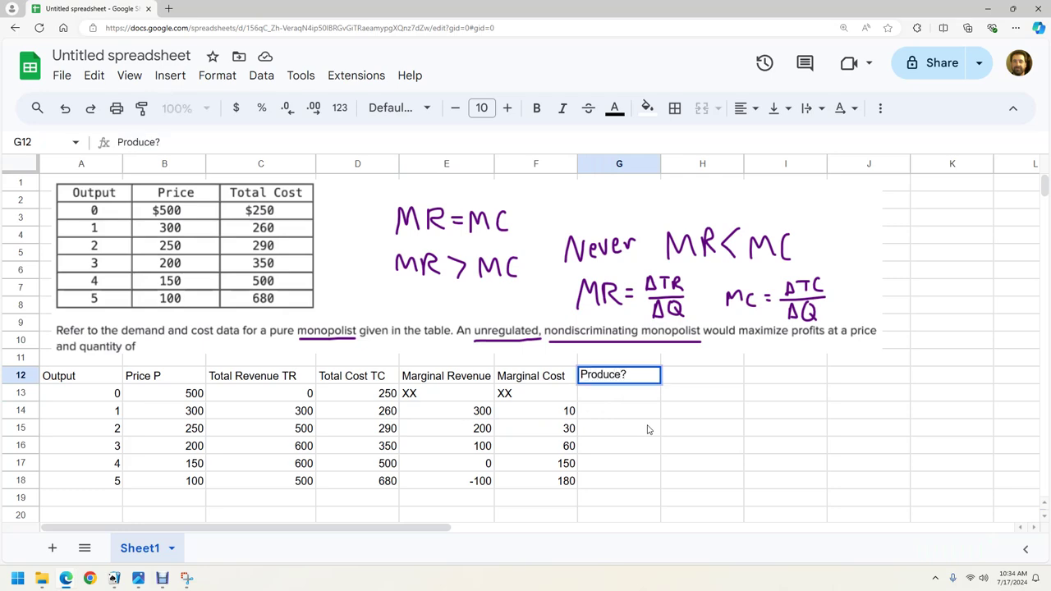
{"action": "key", "text": "Return"}
{"action": "left_click", "coordinate": [647, 428]}
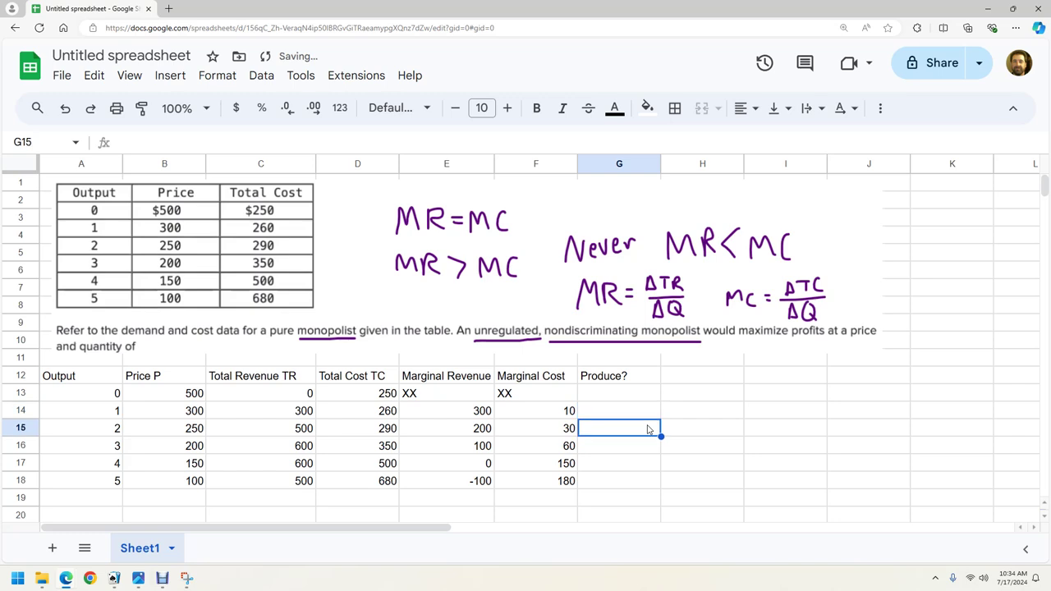
{"action": "key", "text": "Up"}
{"action": "type", "text": "YES"}
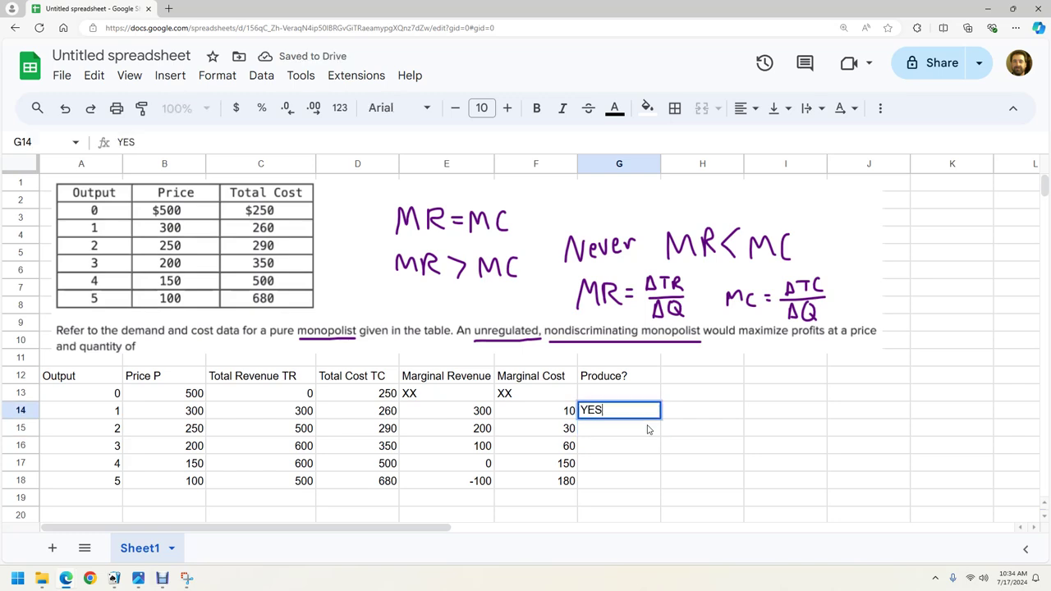
{"action": "key", "text": "Return"}
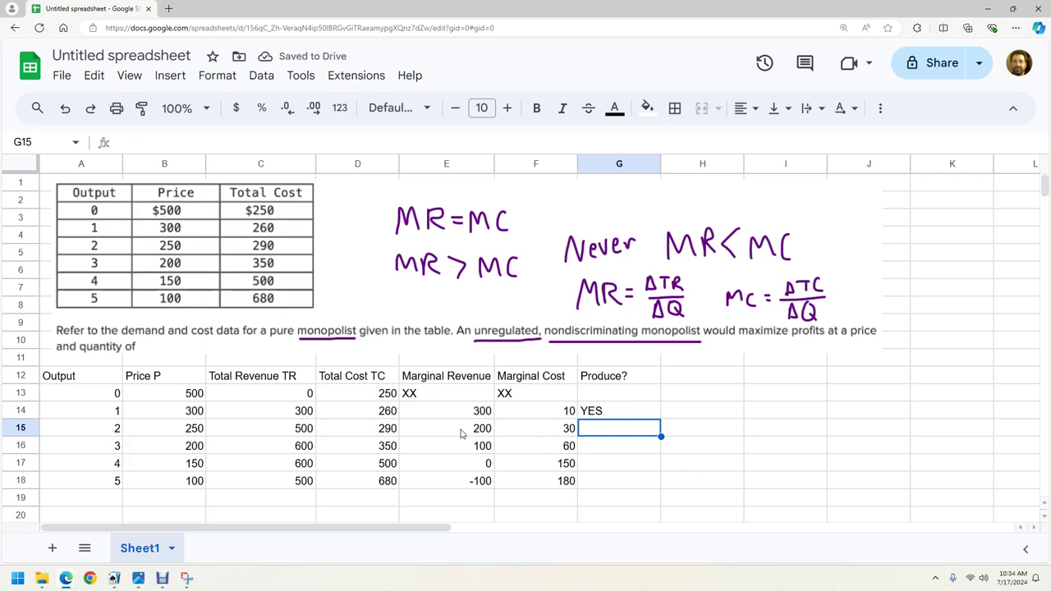
Step: Enter YES for output 2 and copy it down to output 3
{"action": "type", "text": "e"}
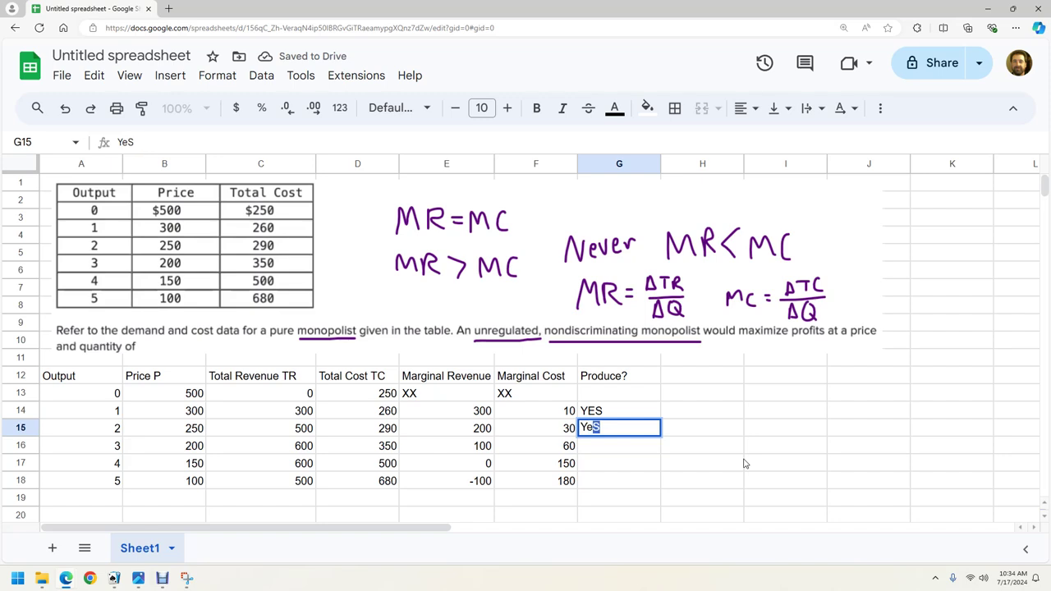
{"action": "key", "text": "BackSpace"}
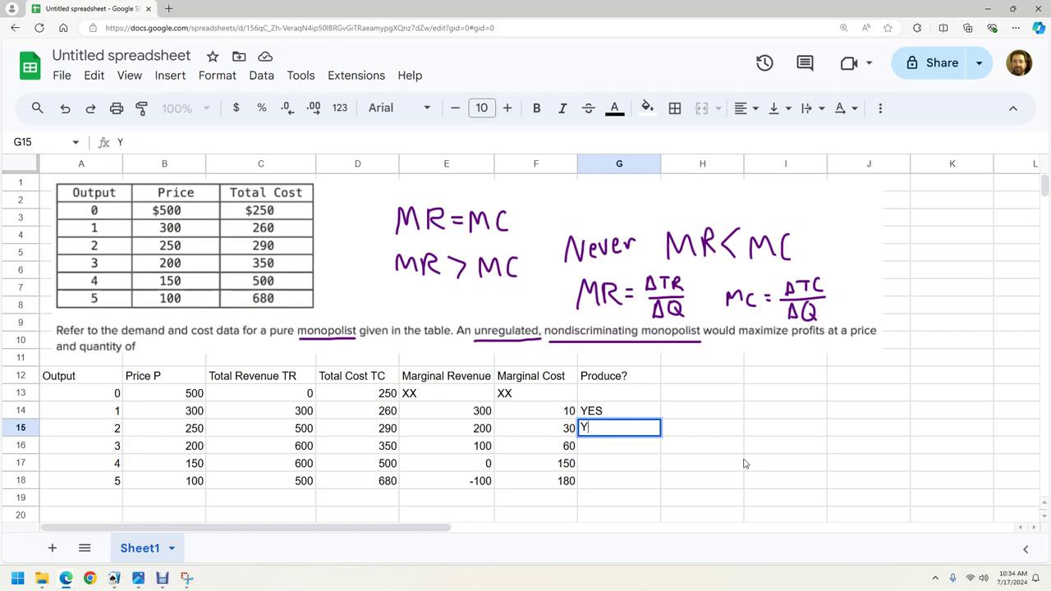
{"action": "type", "text": "ES"}
{"action": "key", "text": "Return"}
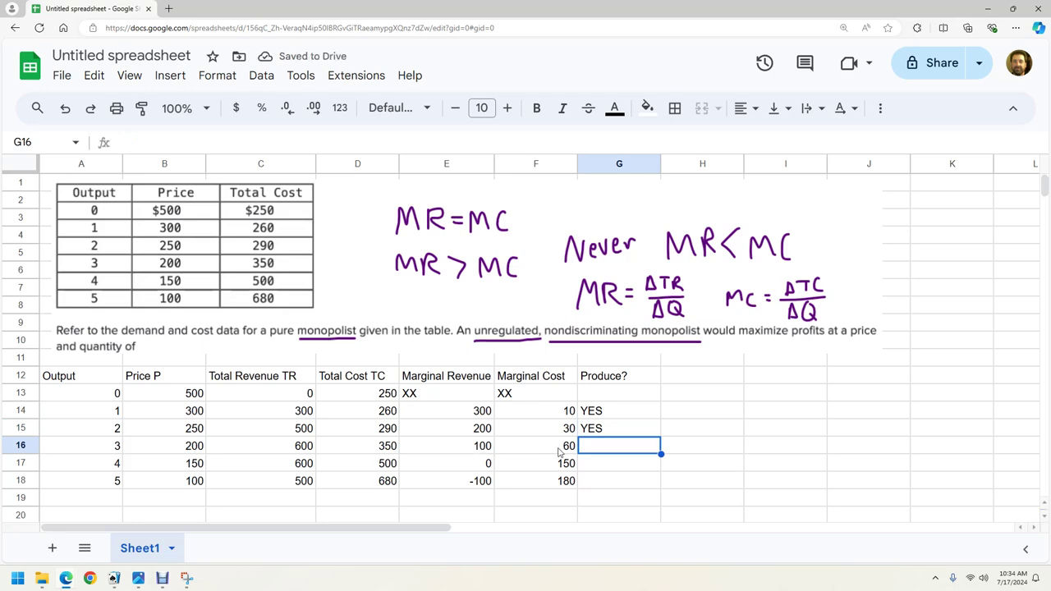
{"action": "left_click", "coordinate": [612, 427]}
{"action": "left_click_drag", "start_coordinate": [661, 436], "coordinate": [664, 452]}
{"action": "left_click", "coordinate": [717, 464]}
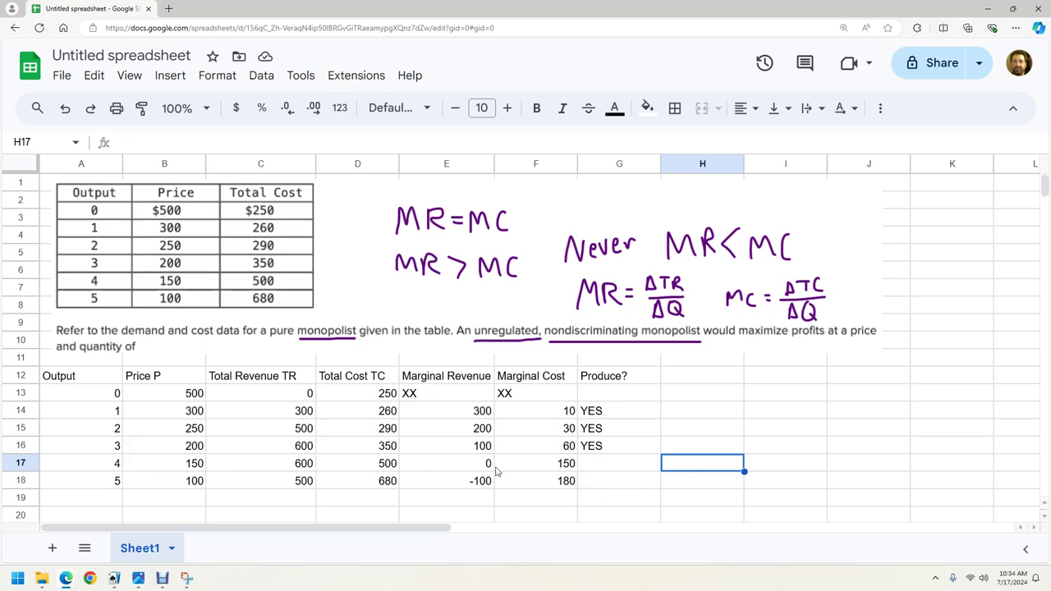
Step: Enter No for outputs 4 and 5, then highlight output 3's marginal revenue, cost and price
{"action": "left_click", "coordinate": [616, 471]}
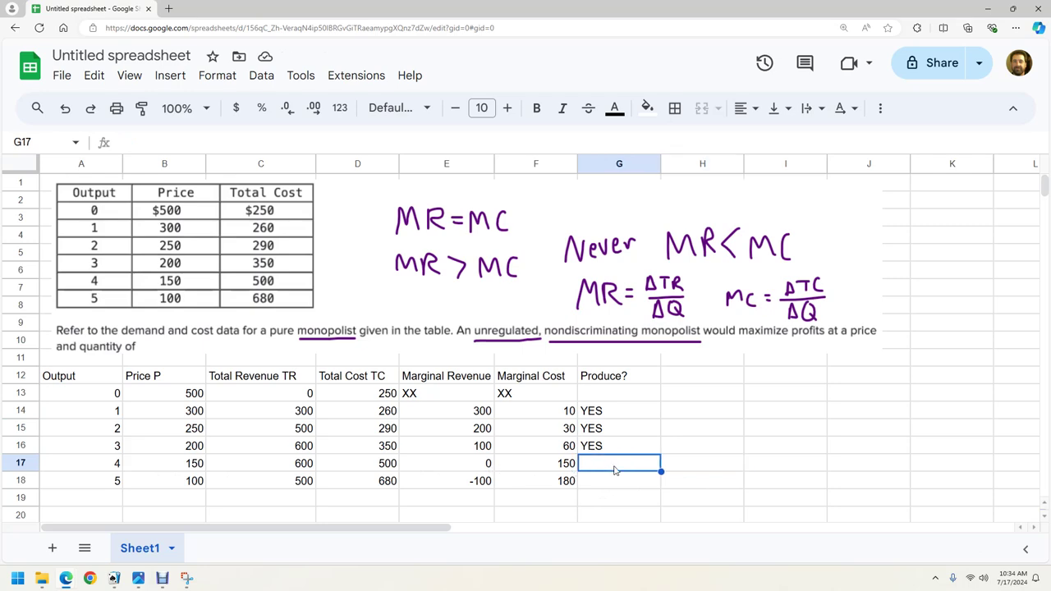
{"action": "type", "text": "No"}
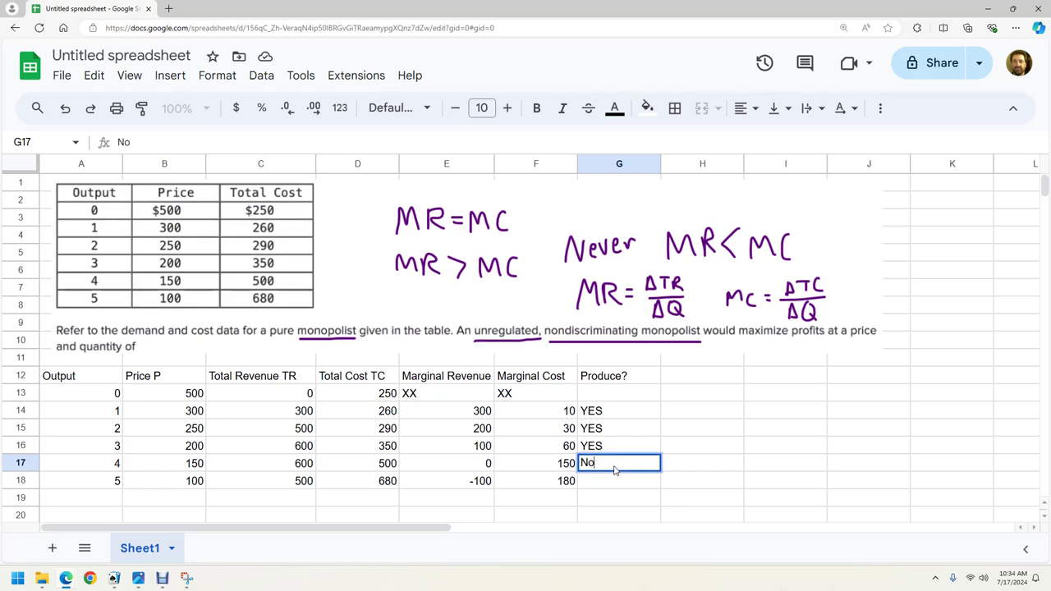
{"action": "key", "text": "Return"}
{"action": "type", "text": "No"}
{"action": "key", "text": "Return"}
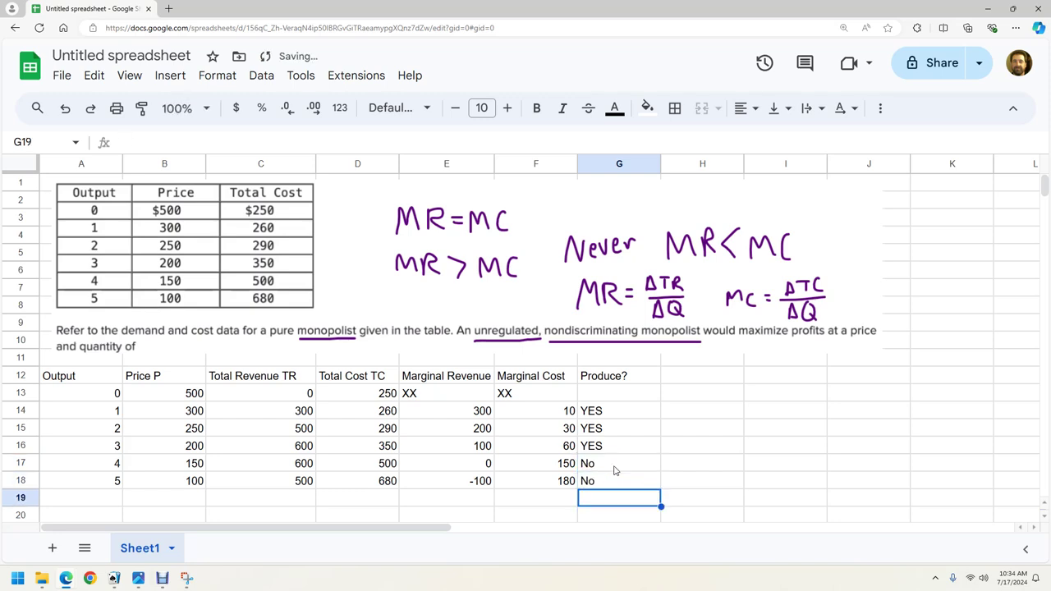
{"action": "left_click", "coordinate": [110, 449]}
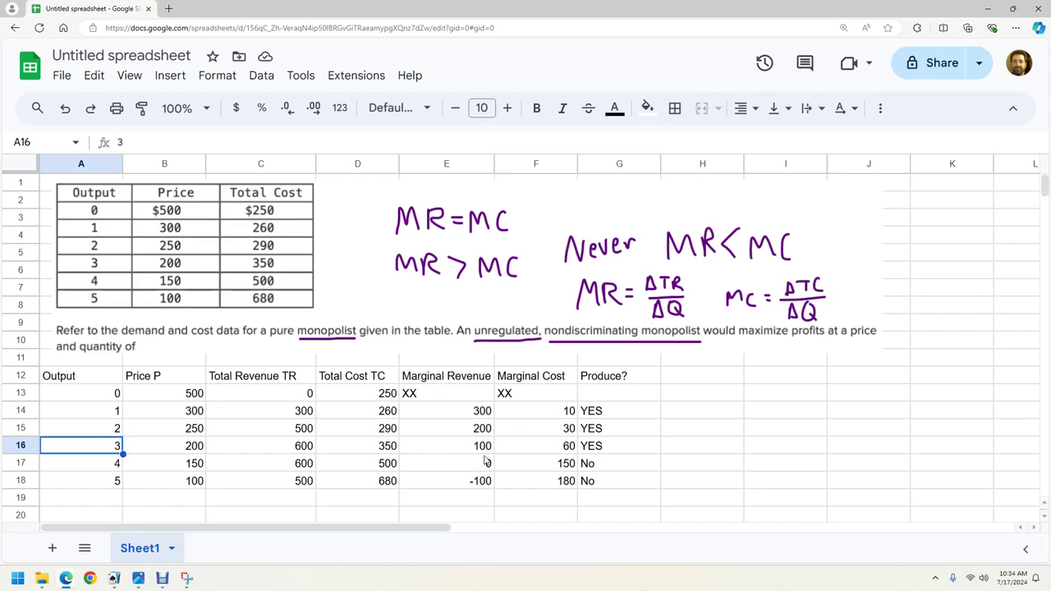
{"action": "left_click_drag", "start_coordinate": [485, 447], "coordinate": [558, 452]}
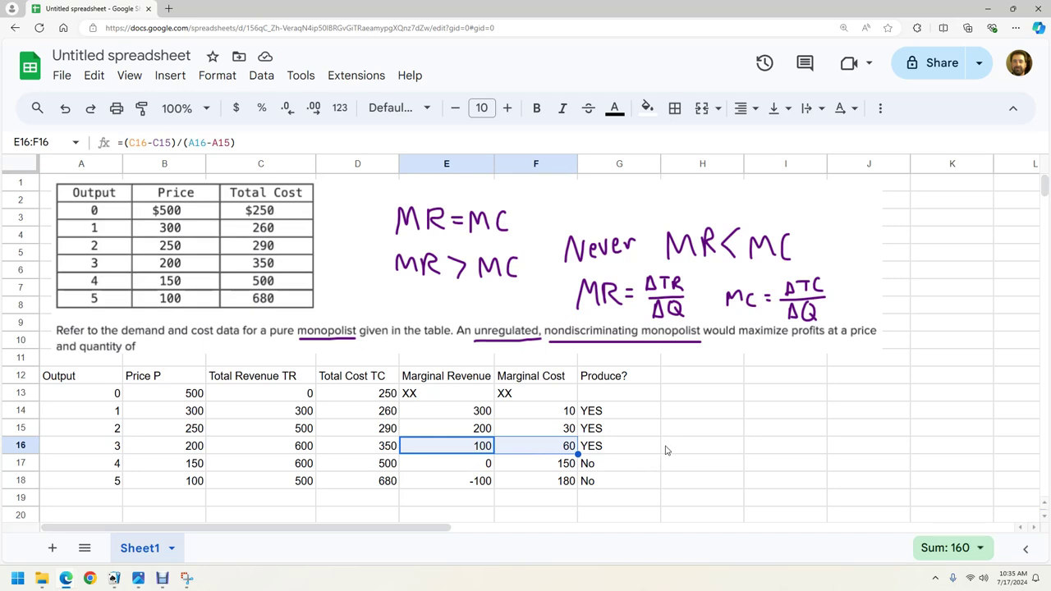
{"action": "left_click", "coordinate": [181, 452]}
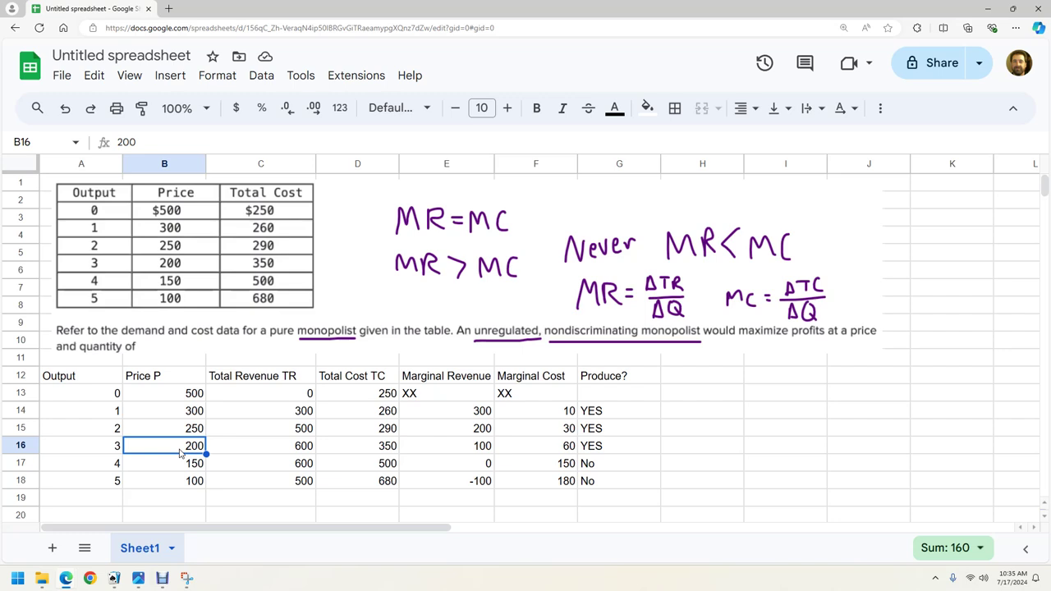
{"action": "left_click", "coordinate": [120, 451]}
{"action": "left_click", "coordinate": [151, 454]}
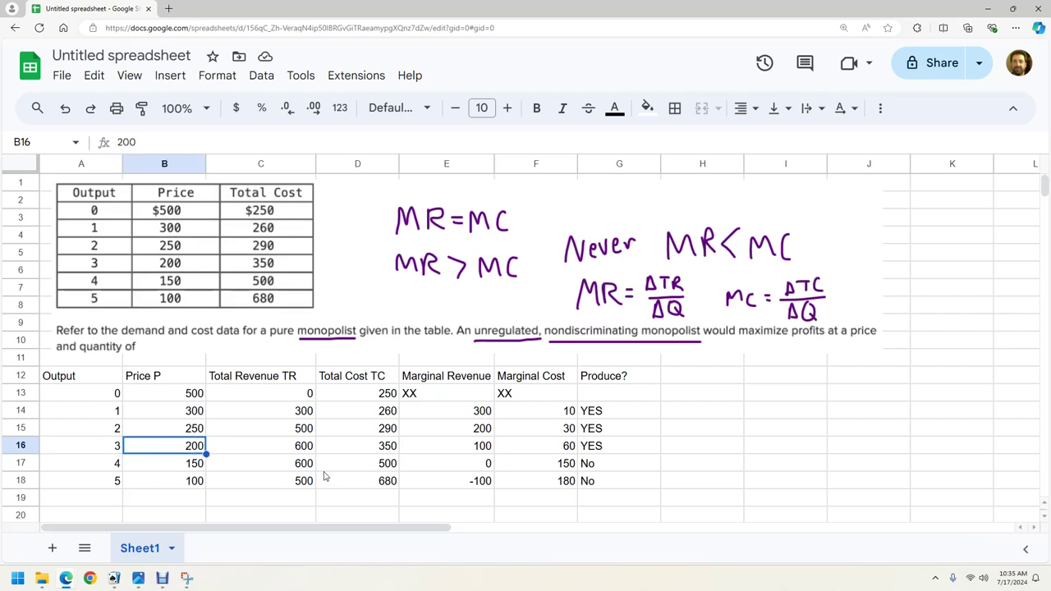
{"action": "left_click", "coordinate": [694, 380]}
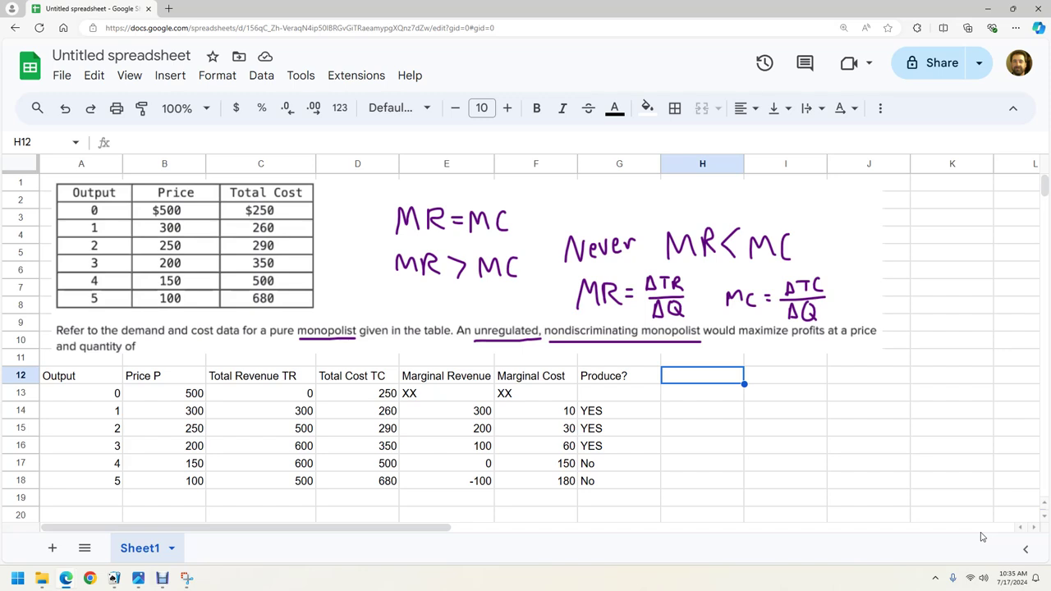
Step: Add a Profit header and enter =C13-D13 in H13, filling it down through H18
{"action": "type", "text": "Profit"}
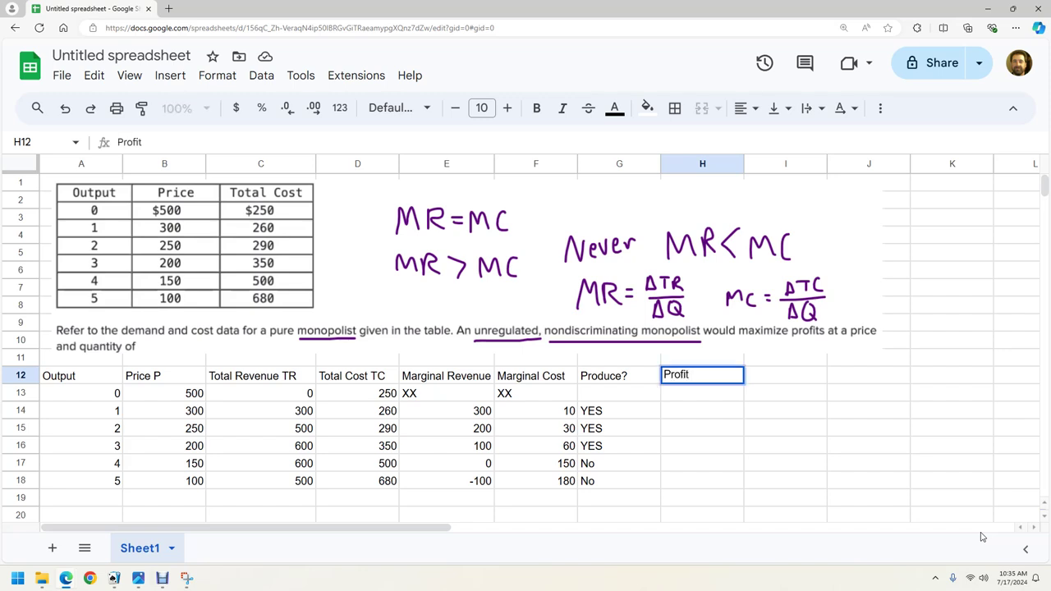
{"action": "key", "text": "Return"}
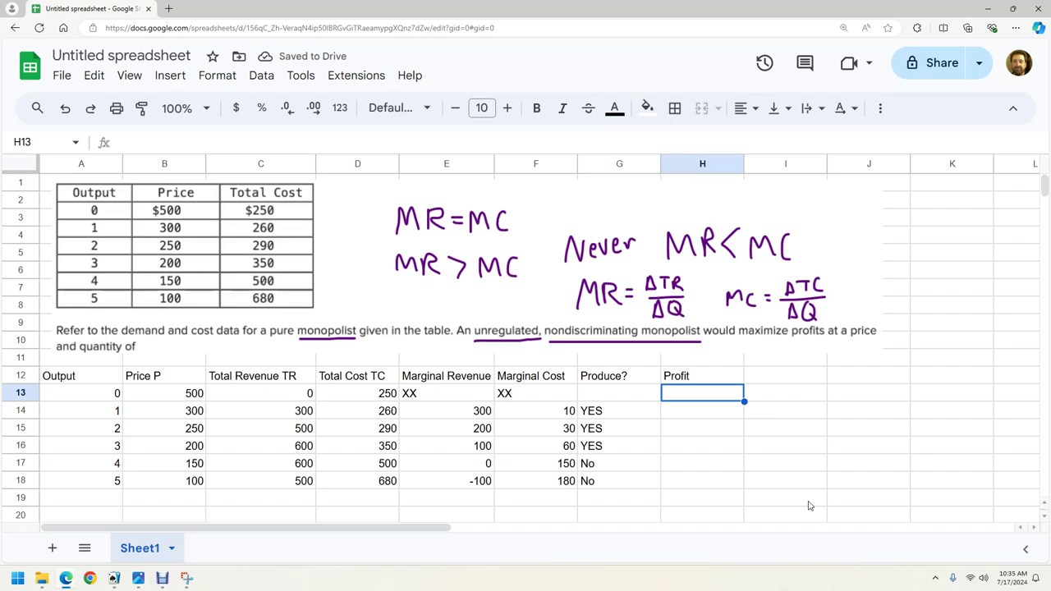
{"action": "type", "text": "="}
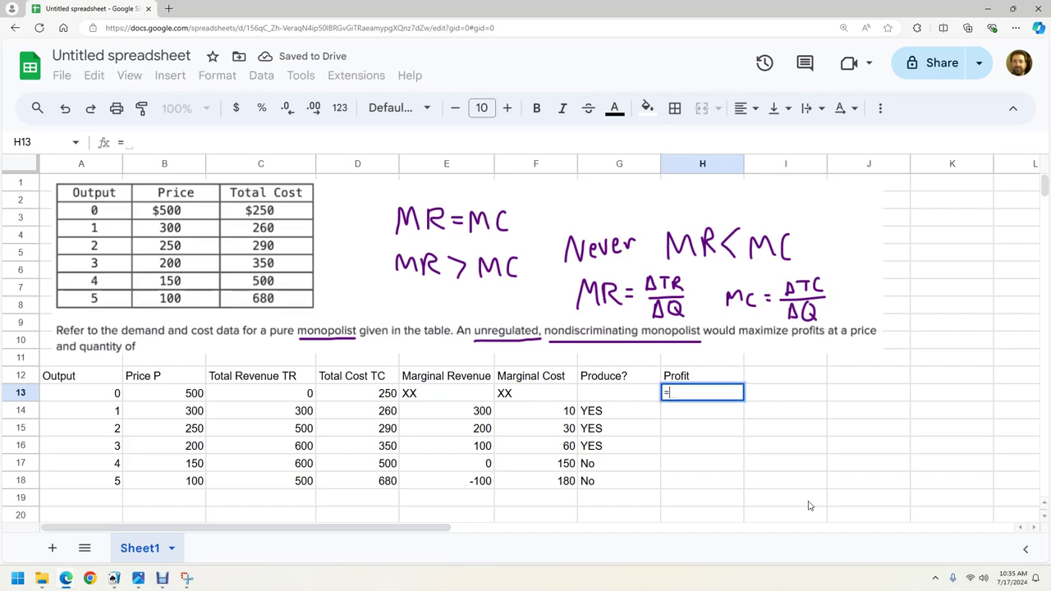
{"action": "left_click", "coordinate": [293, 398]}
{"action": "type", "text": "-"}
{"action": "left_click", "coordinate": [358, 396]}
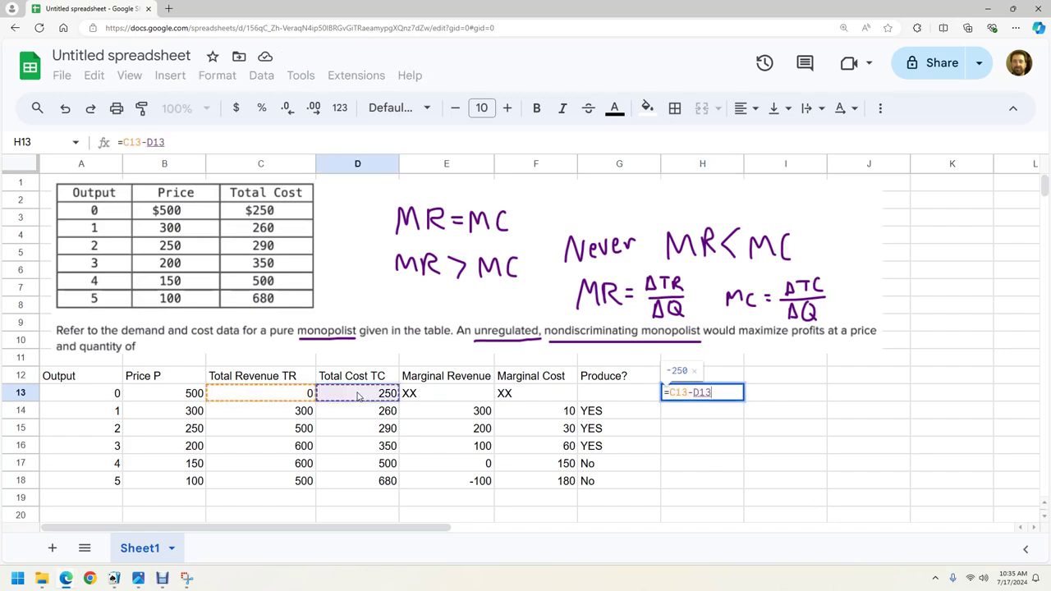
{"action": "key", "text": "Return"}
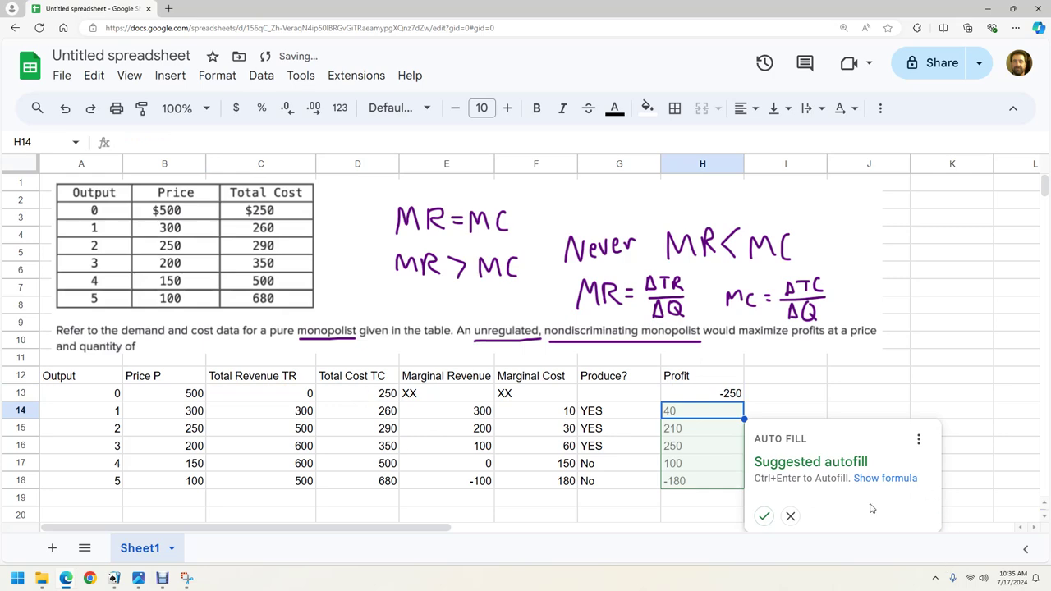
{"action": "left_click", "coordinate": [764, 516]}
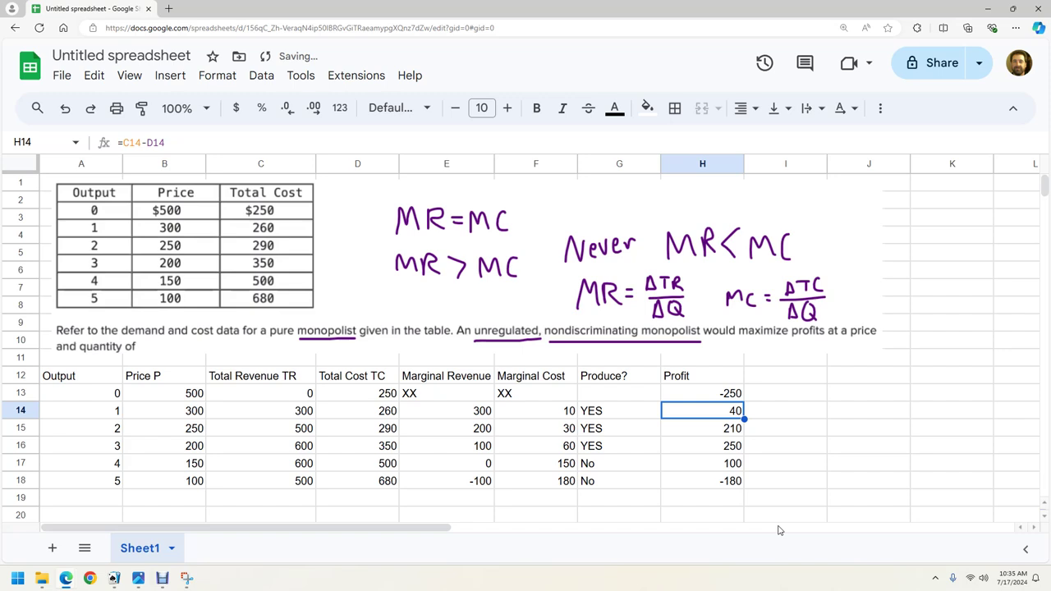
{"action": "left_click", "coordinate": [808, 465]}
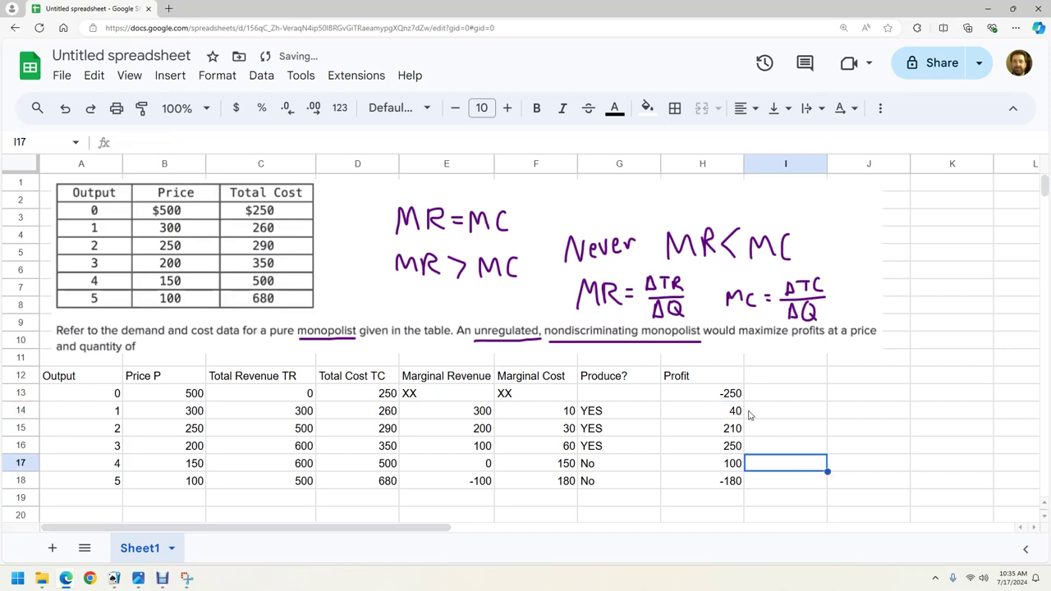
{"action": "left_click", "coordinate": [285, 399]}
{"action": "left_click", "coordinate": [362, 399]}
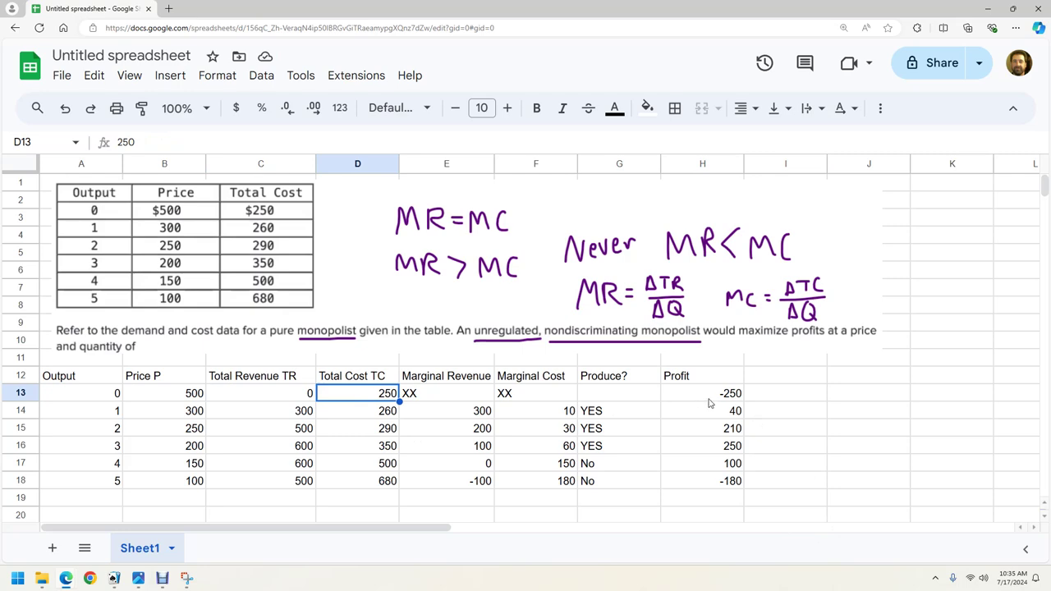
{"action": "left_click", "coordinate": [280, 414]}
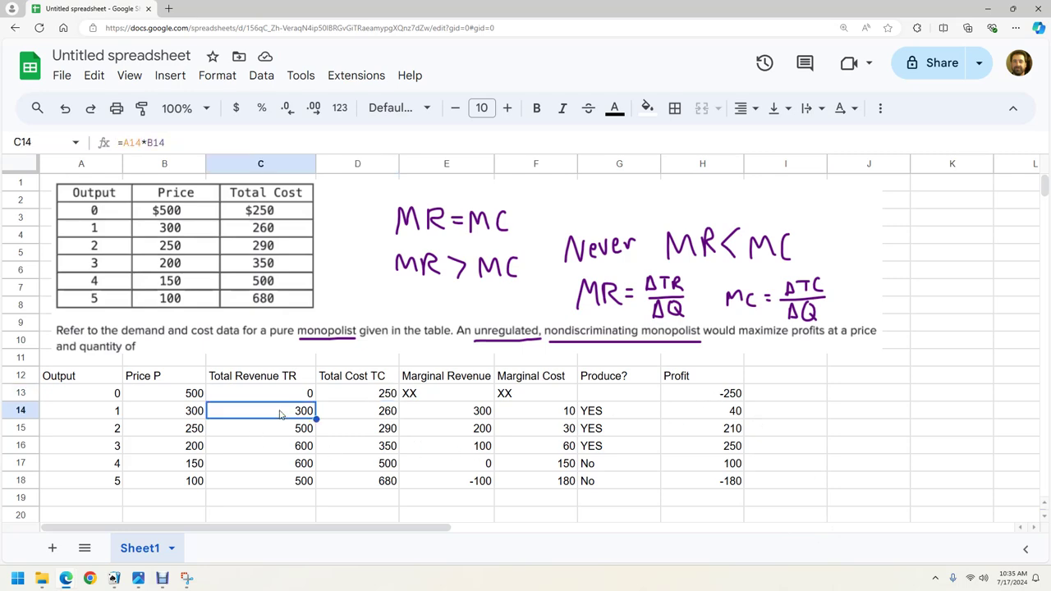
{"action": "left_click", "coordinate": [374, 415]}
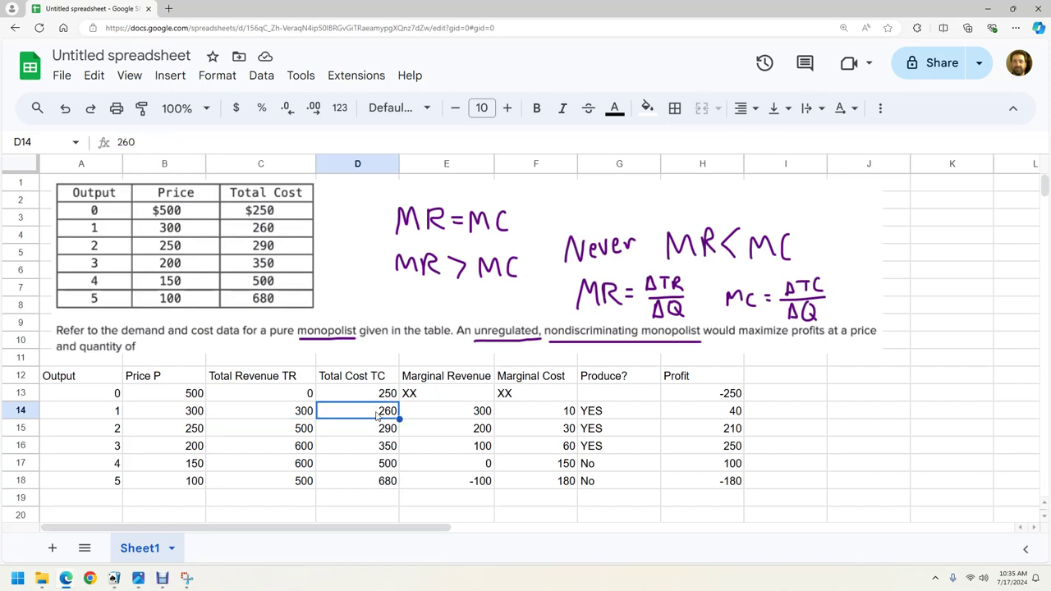
{"action": "left_click", "coordinate": [711, 414]}
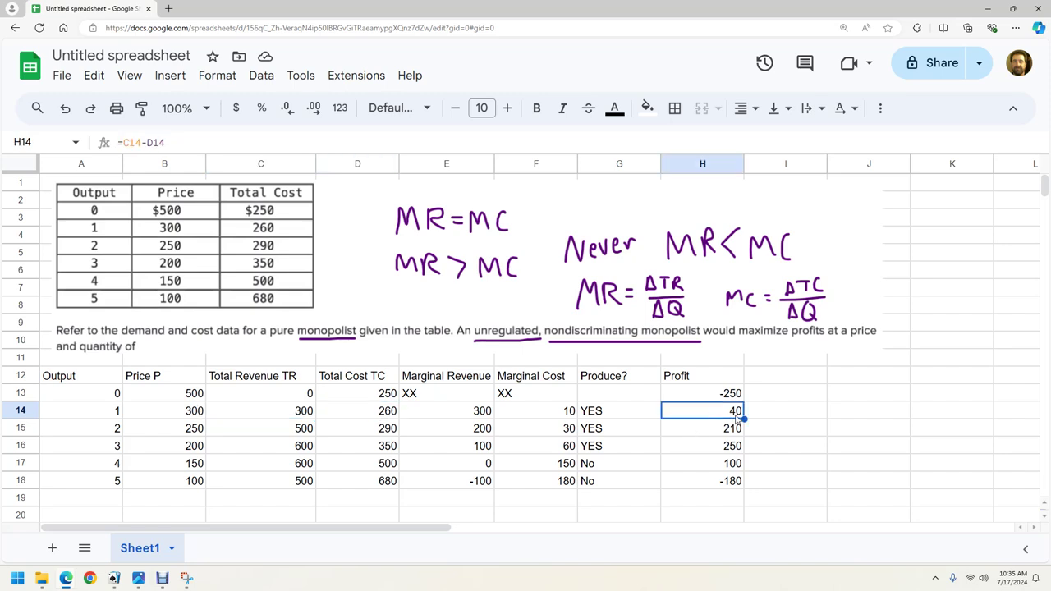
{"action": "left_click", "coordinate": [727, 436]}
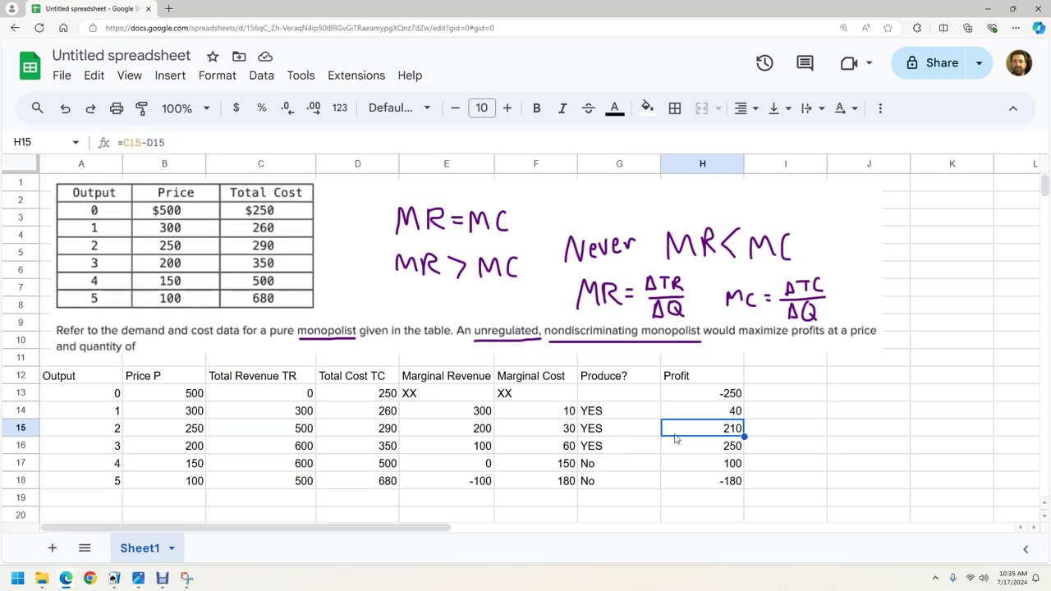
{"action": "left_click", "coordinate": [735, 451]}
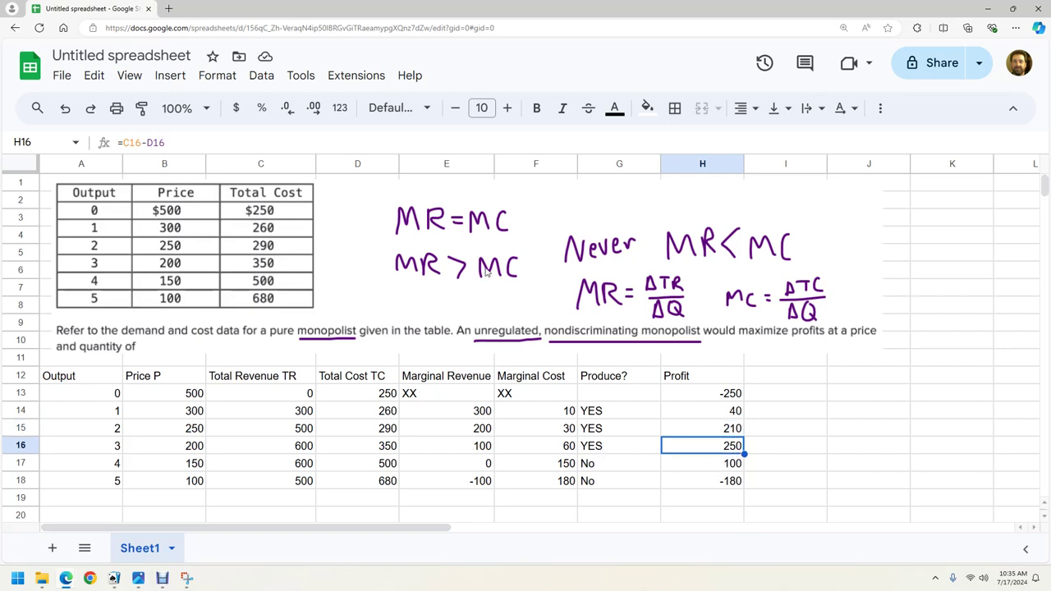
{"action": "left_click", "coordinate": [735, 468]}
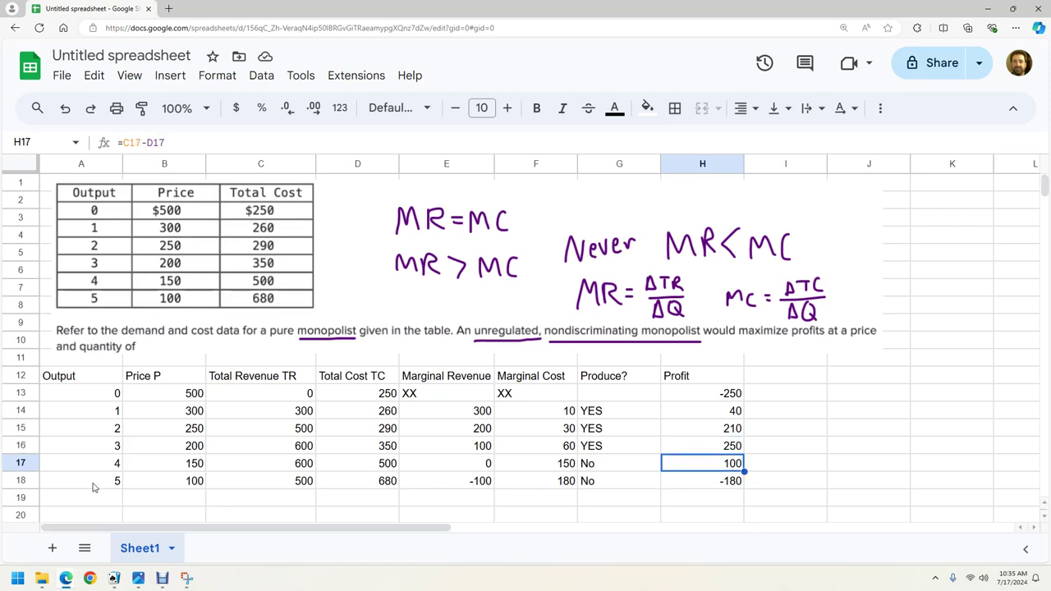
{"action": "left_click", "coordinate": [737, 449]}
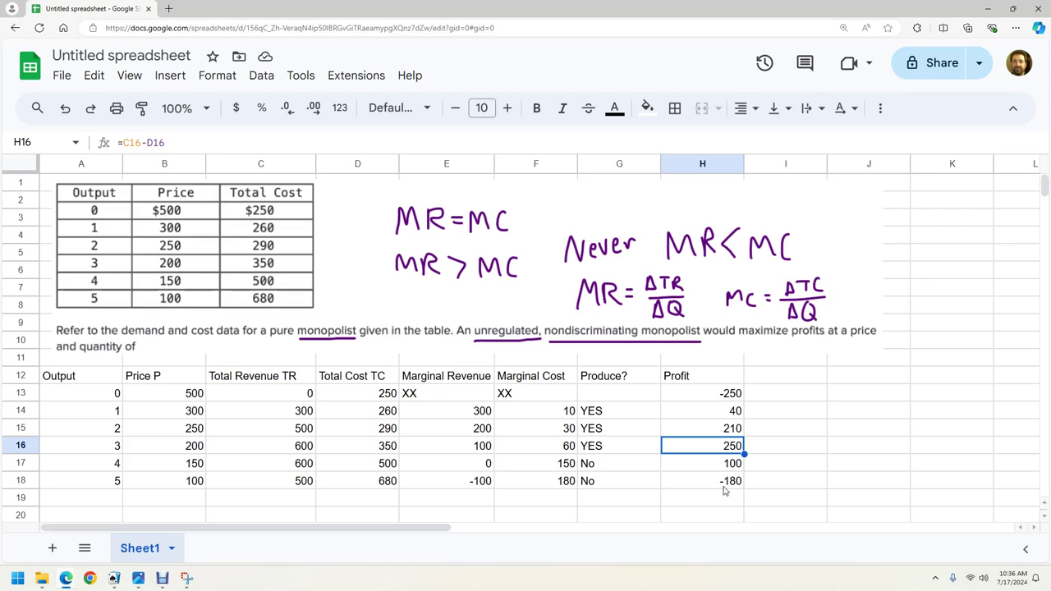
{"action": "left_click", "coordinate": [105, 486]}
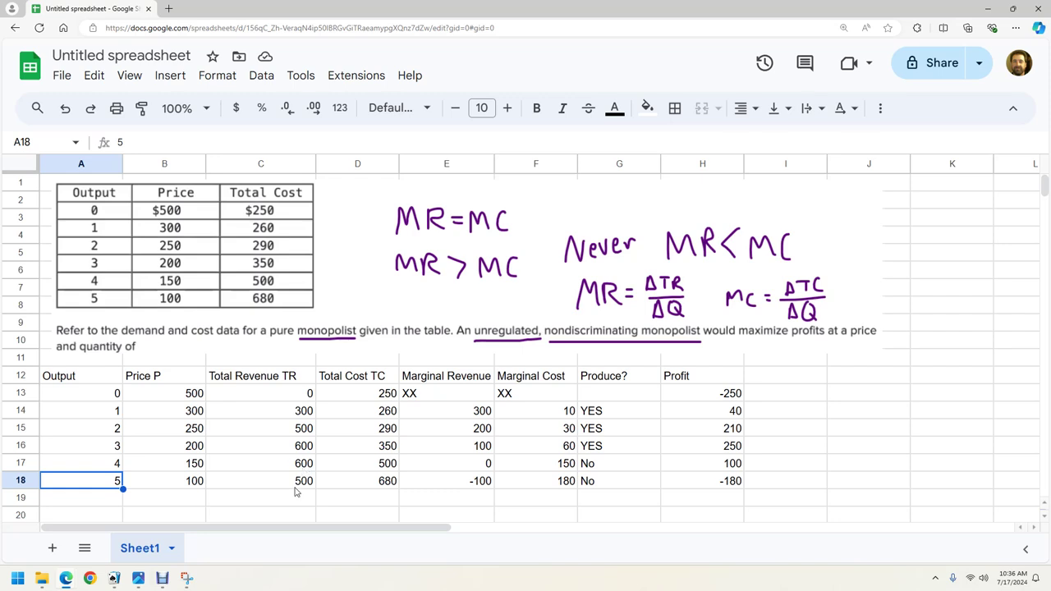
{"action": "left_click_drag", "start_coordinate": [291, 466], "coordinate": [314, 486]}
{"action": "left_click", "coordinate": [455, 485]}
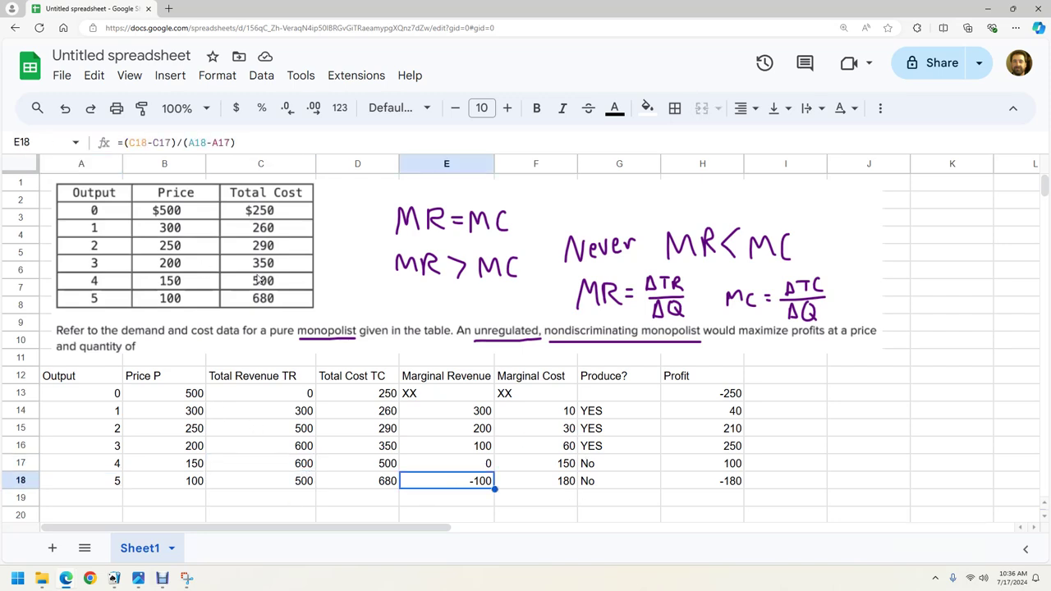
{"action": "left_click", "coordinate": [168, 397]}
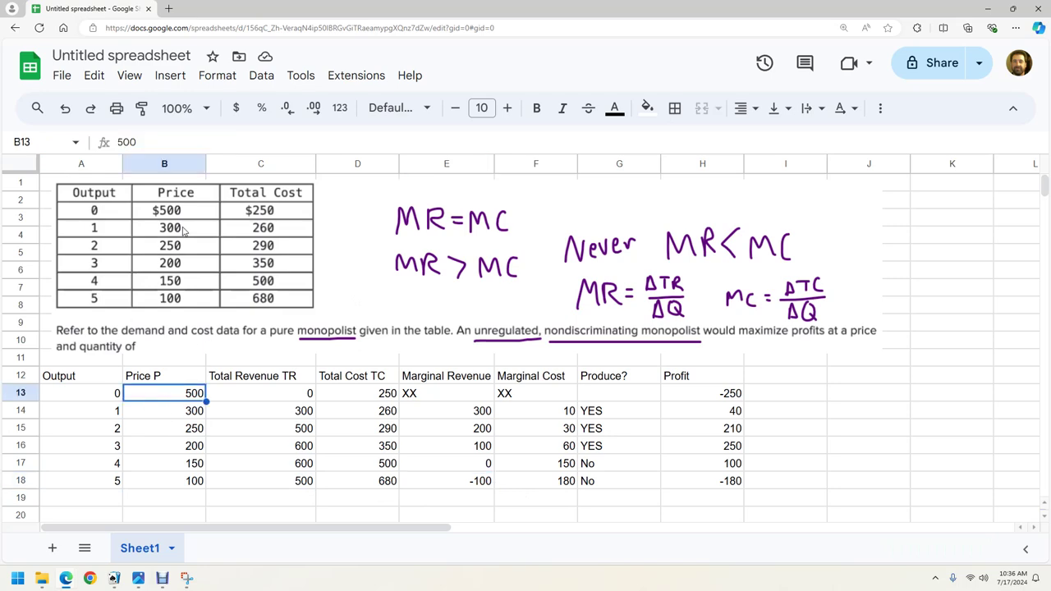
Step: Change the prices for outputs 0, 1 and 2 to 400, 200 and 150
{"action": "left_click", "coordinate": [135, 417]}
{"action": "left_click", "coordinate": [179, 398]}
{"action": "type", "text": "400"}
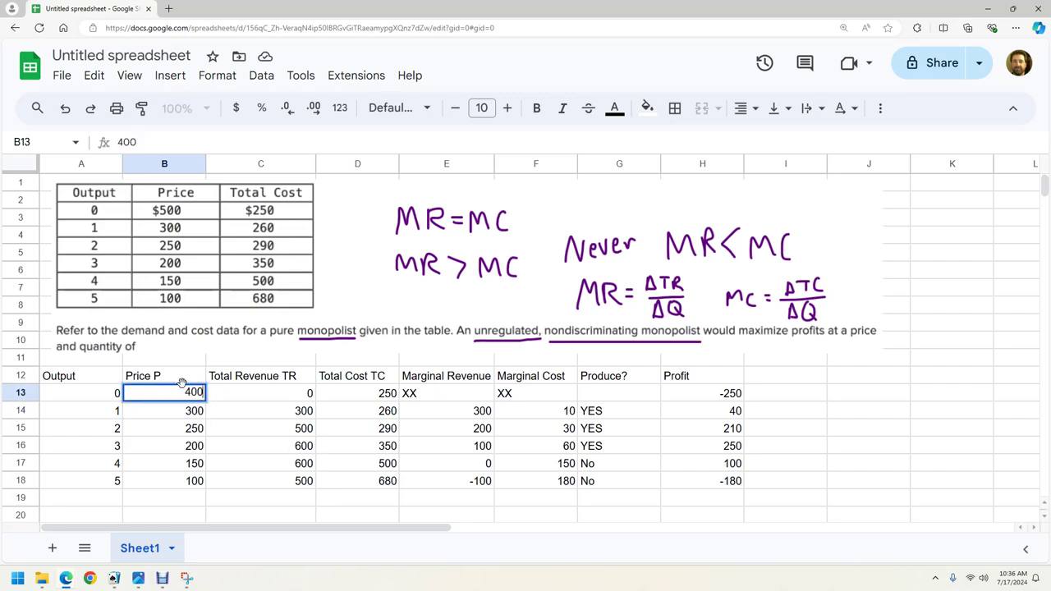
{"action": "key", "text": "Return"}
{"action": "type", "text": "200"}
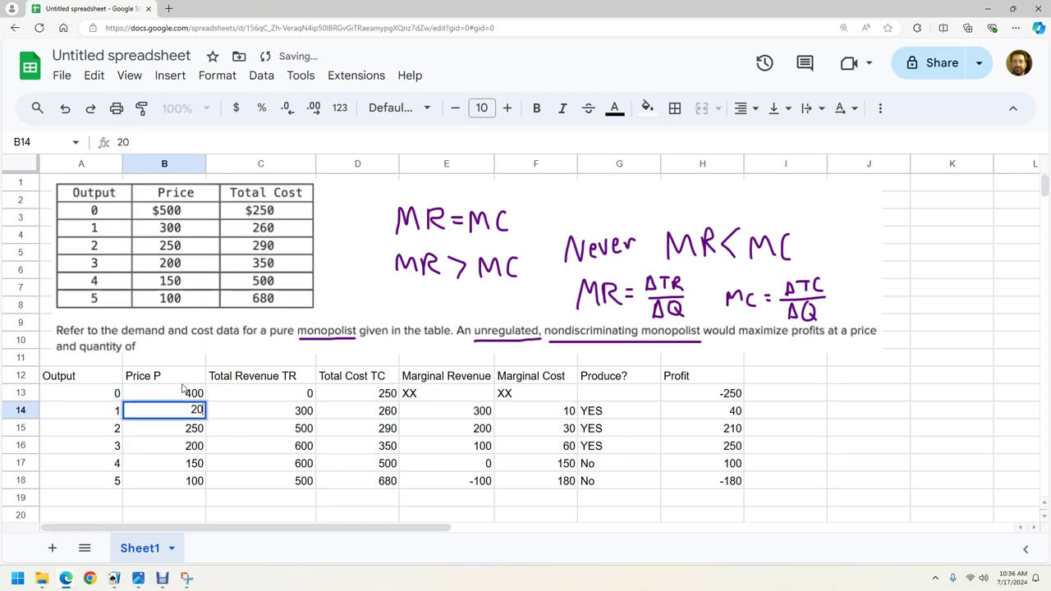
{"action": "key", "text": "Return"}
{"action": "type", "text": "2"}
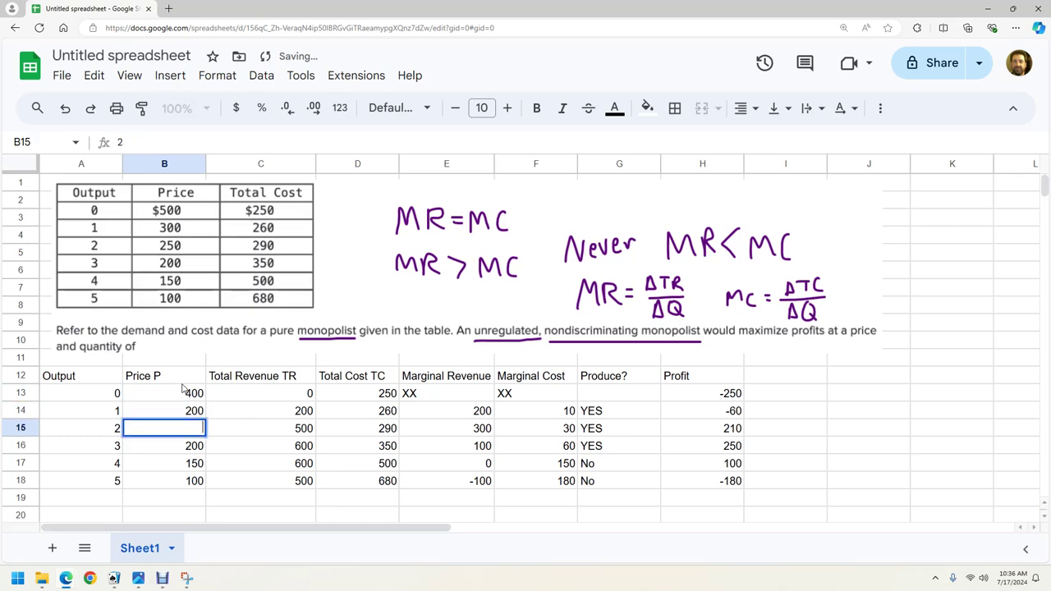
{"action": "type", "text": "150"}
{"action": "key", "text": "Return"}
Step: Set output 3 and 4 prices to 100 and 50, and clear output 5's price
{"action": "type", "text": "100"}
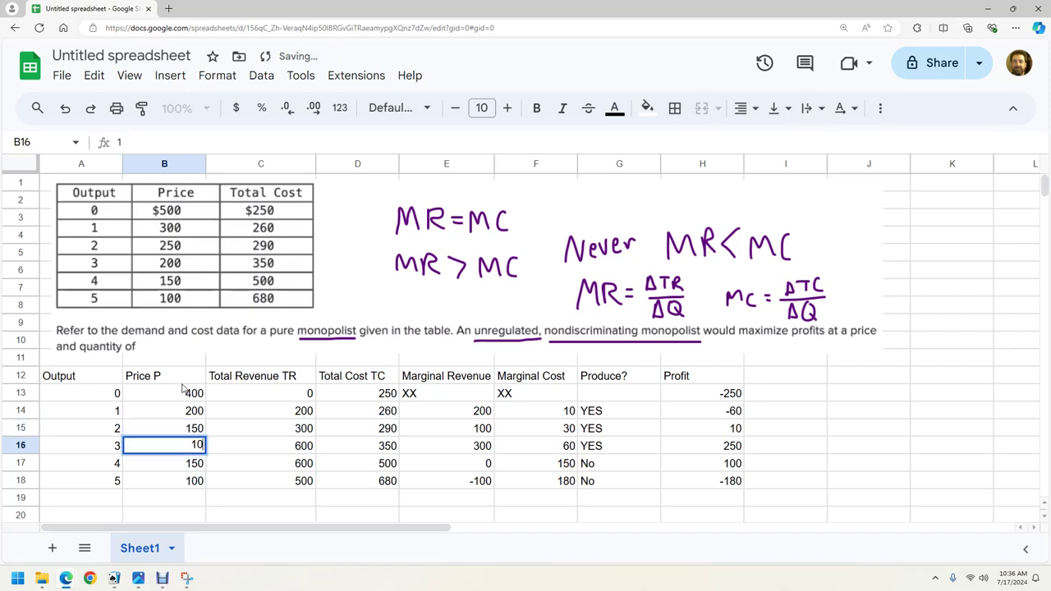
{"action": "key", "text": "Return"}
{"action": "type", "text": "50"}
{"action": "key", "text": "Return"}
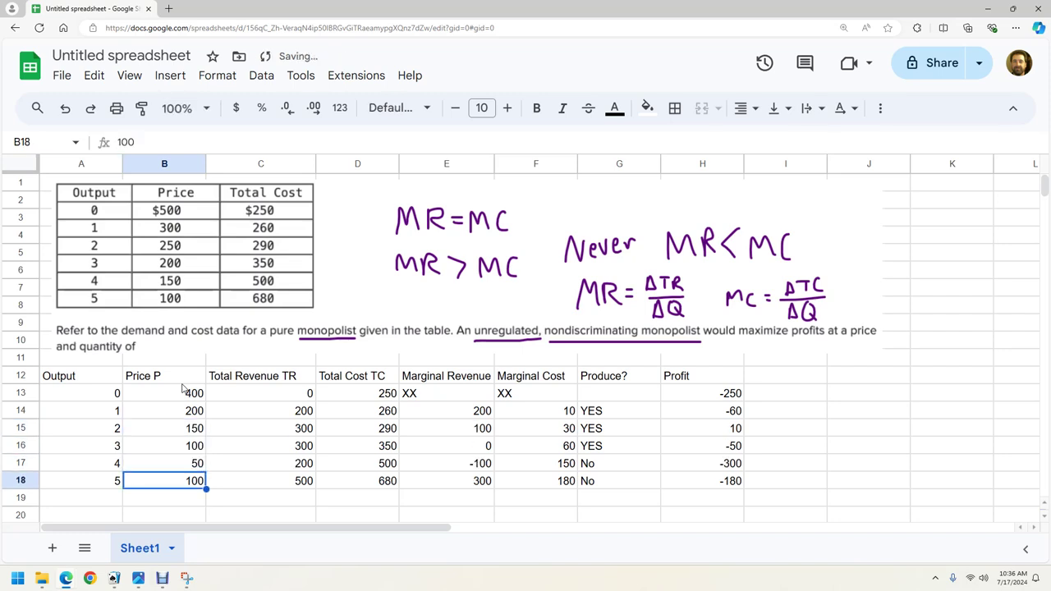
{"action": "key", "text": "Delete"}
{"action": "key", "text": "Return"}
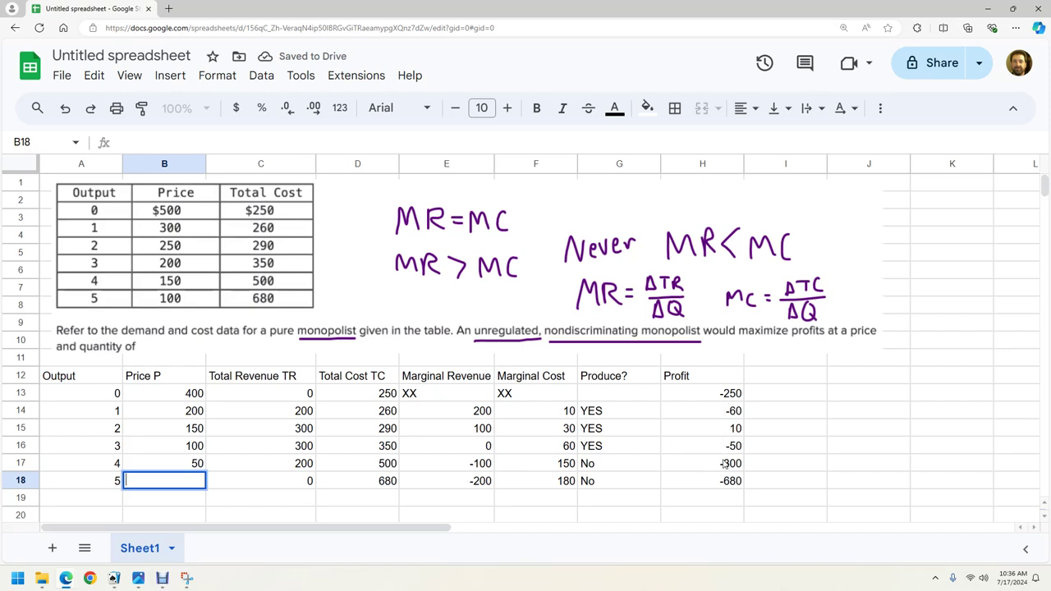
{"action": "left_click", "coordinate": [716, 429]}
{"action": "left_click", "coordinate": [115, 429]}
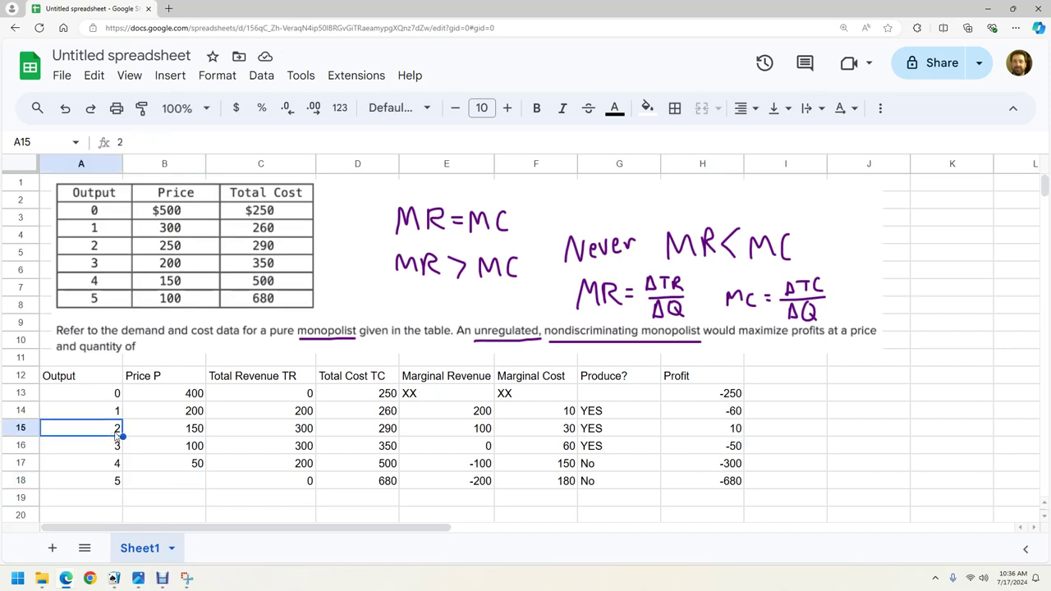
Step: Set the prices for outputs 0, 1 and 2 to 600, 500 and 400
{"action": "left_click", "coordinate": [193, 398]}
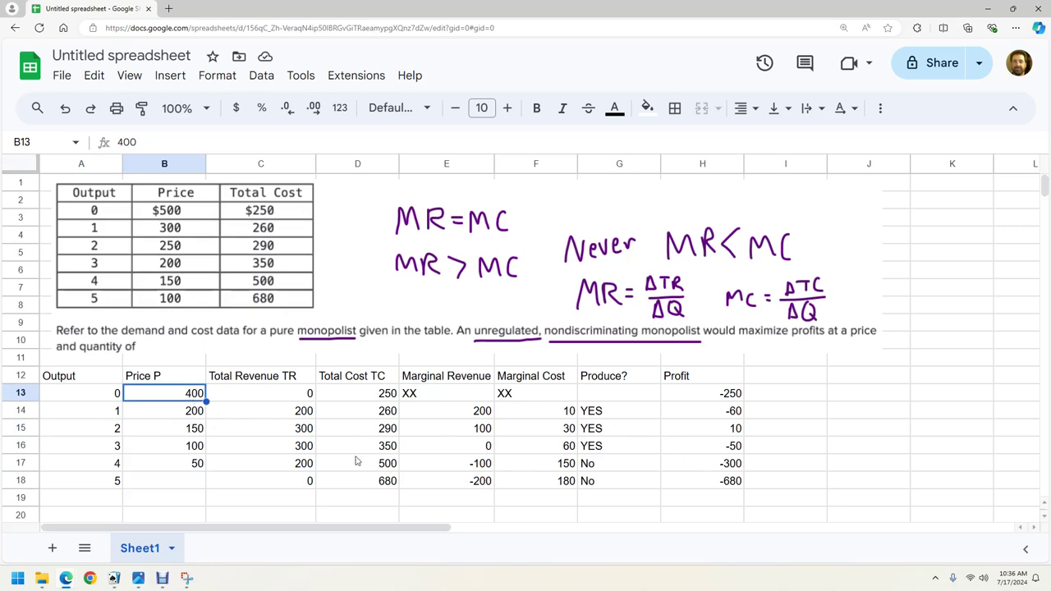
{"action": "type", "text": "600"}
{"action": "key", "text": "Return"}
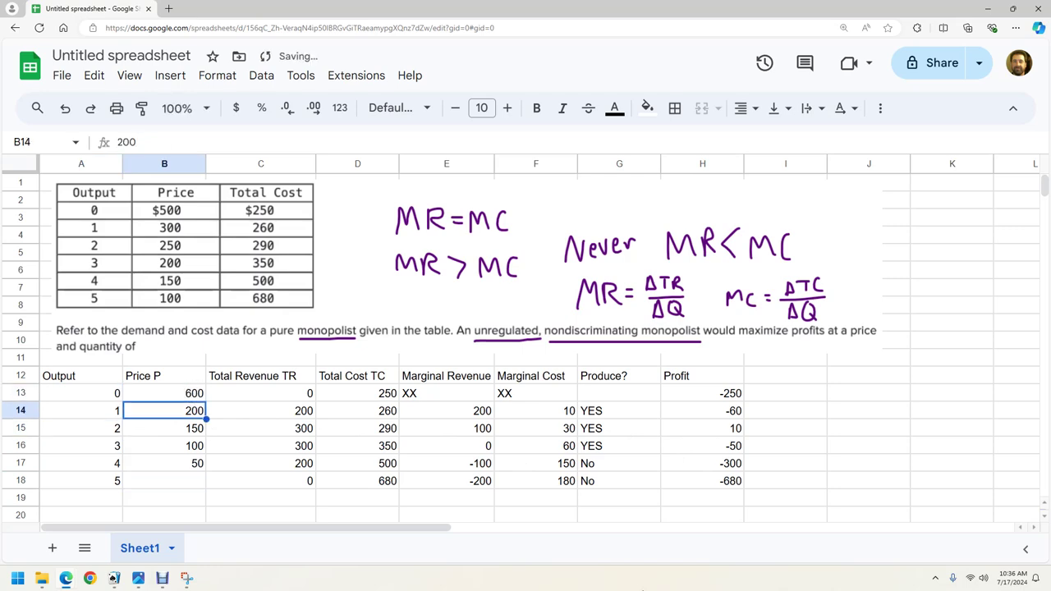
{"action": "type", "text": "500"}
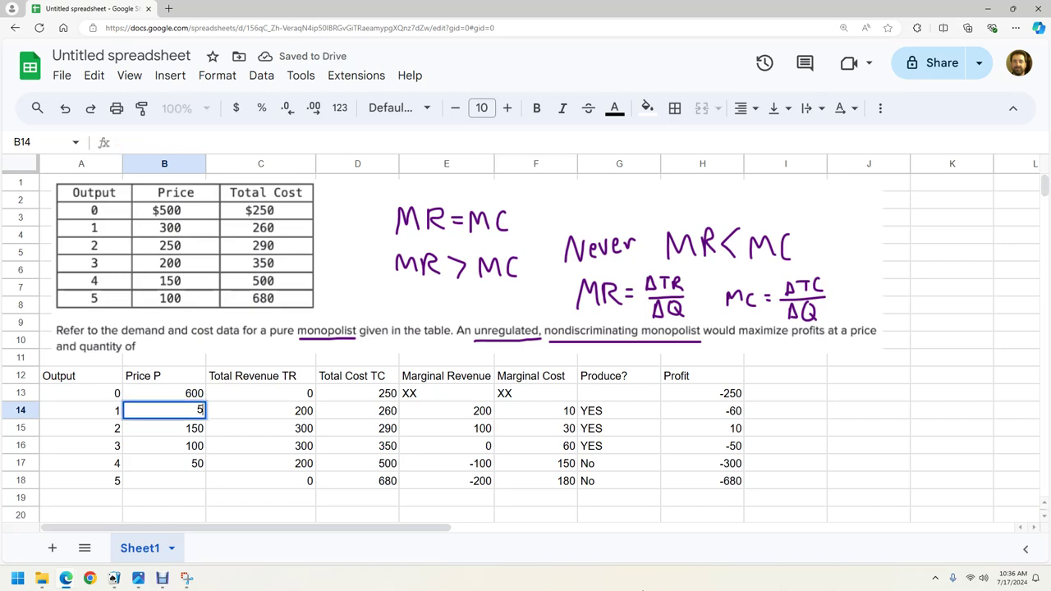
{"action": "key", "text": "Return"}
{"action": "type", "text": "400"}
{"action": "key", "text": "Return"}
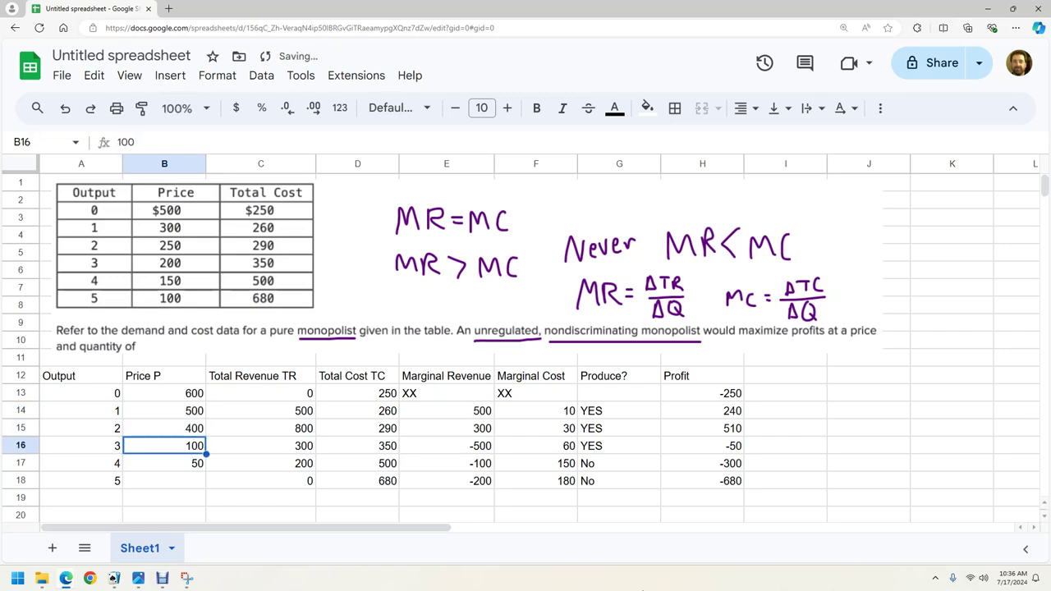
Step: Set outputs 3–5 prices to 300, 200 and 100, then check the 550 profit peak
{"action": "type", "text": "300"}
{"action": "key", "text": "Return"}
{"action": "type", "text": "200"}
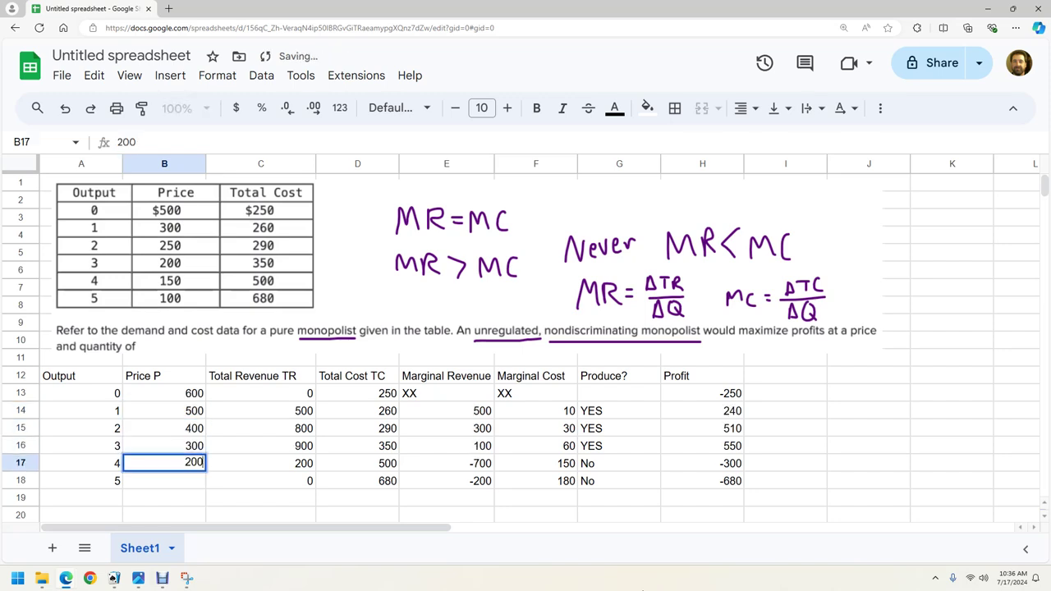
{"action": "key", "text": "Return"}
{"action": "type", "text": "100"}
{"action": "key", "text": "Return"}
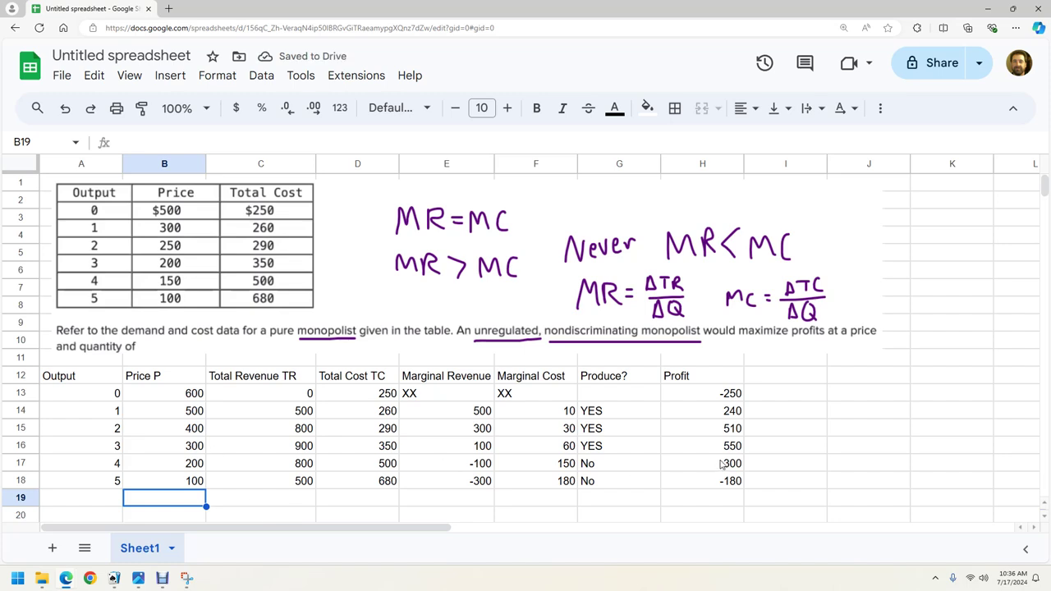
{"action": "left_click", "coordinate": [696, 452]}
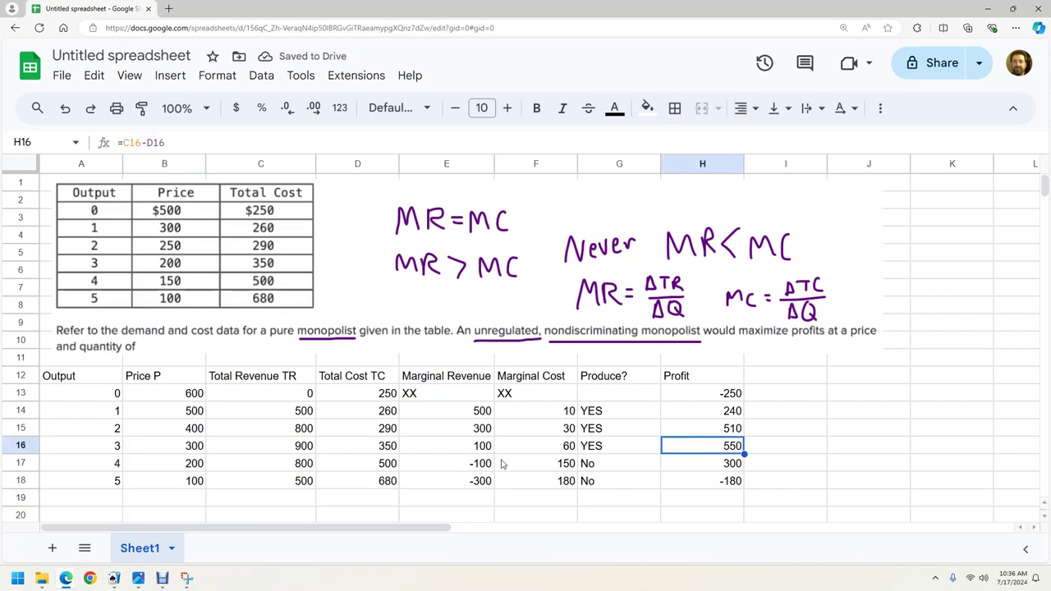
{"action": "left_click", "coordinate": [461, 415]}
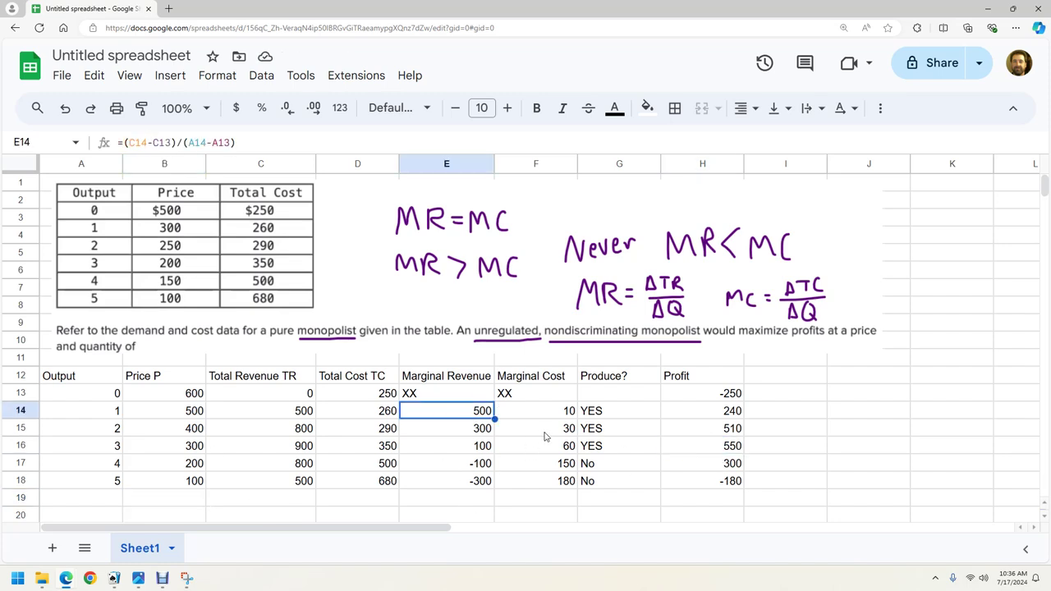
{"action": "left_click", "coordinate": [263, 425]}
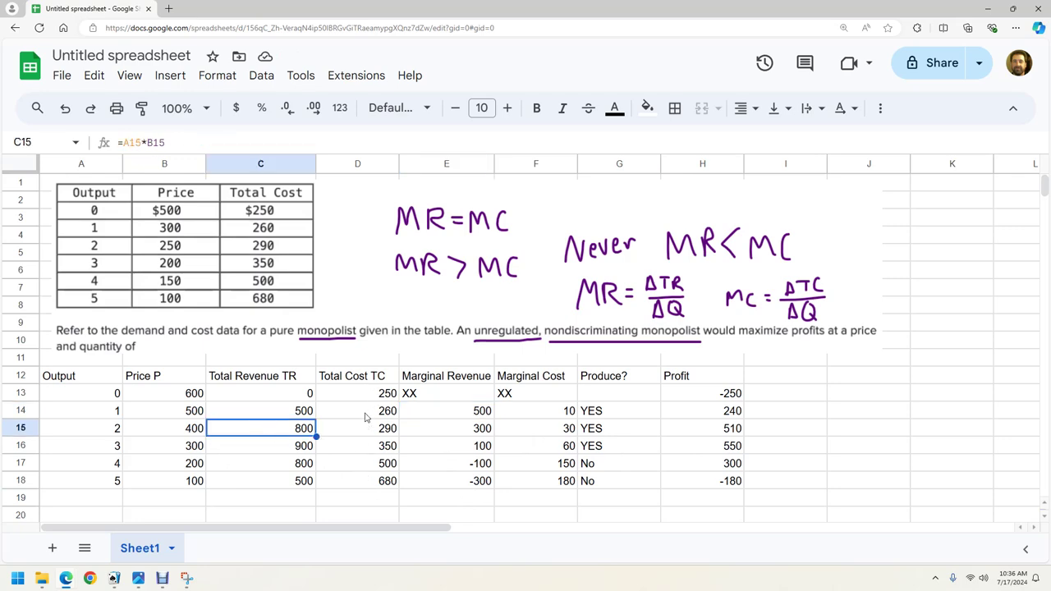